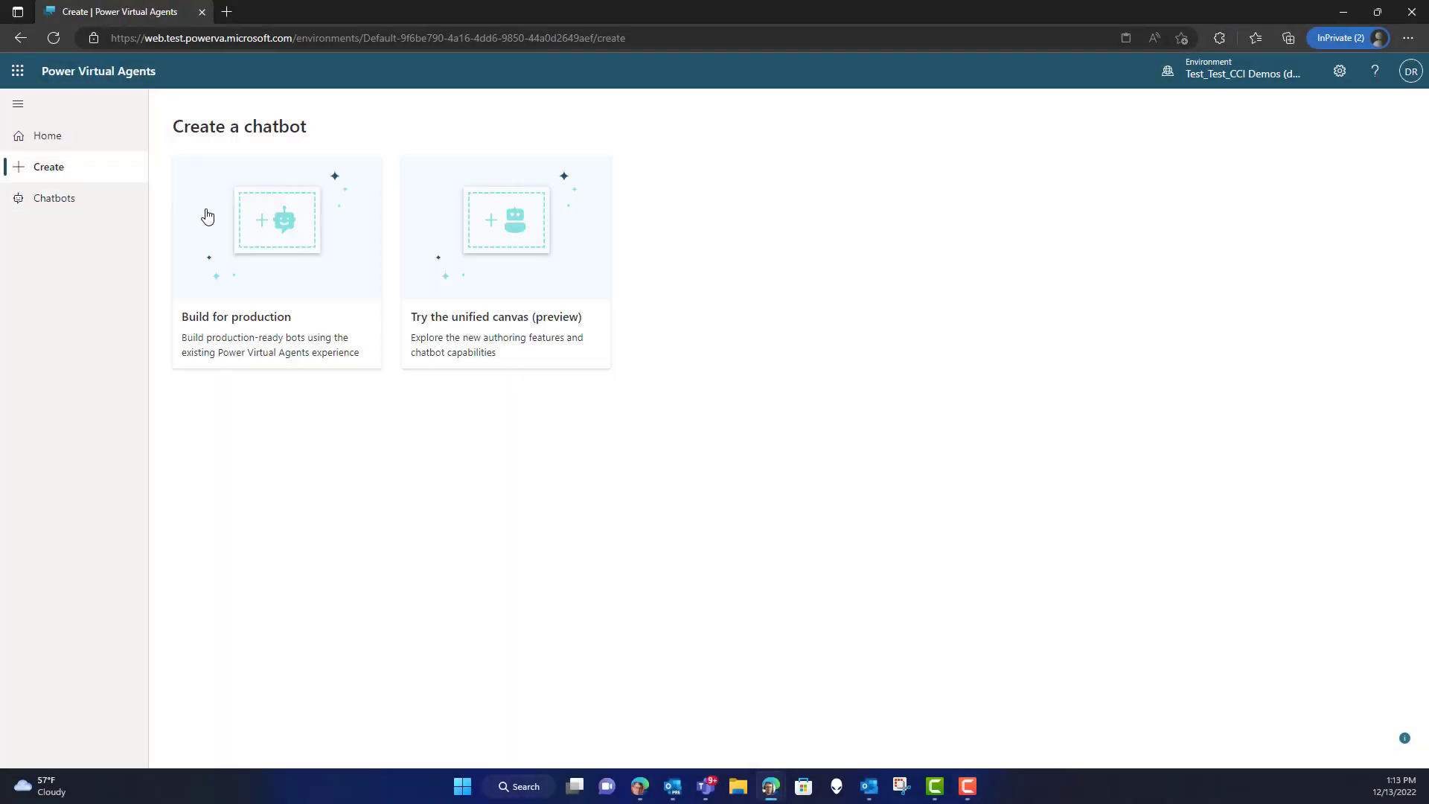
# Create a new unified-canvas preview chatbot named 'Test Bot'.
pyautogui.click(476, 275)
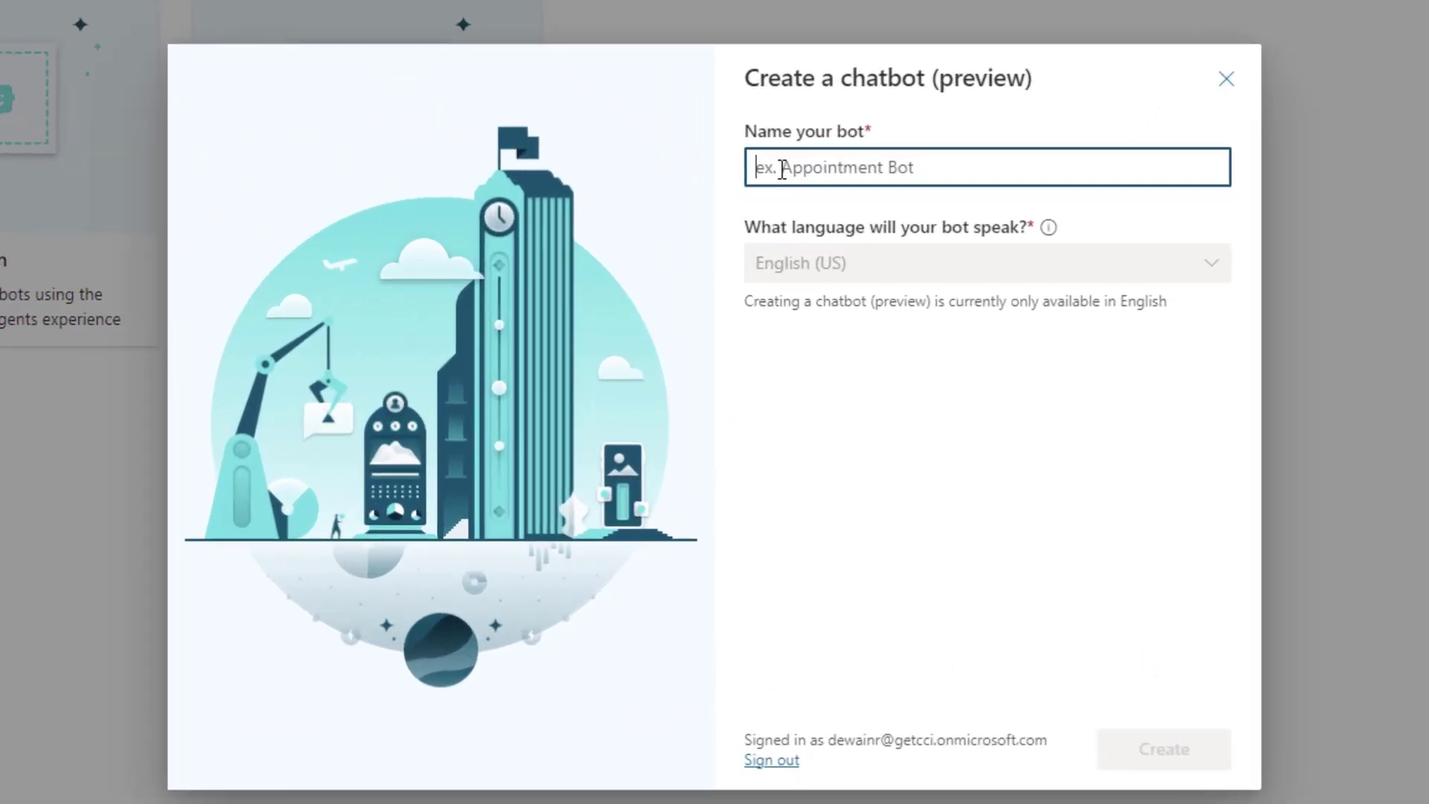
pyautogui.write('Test Bot')
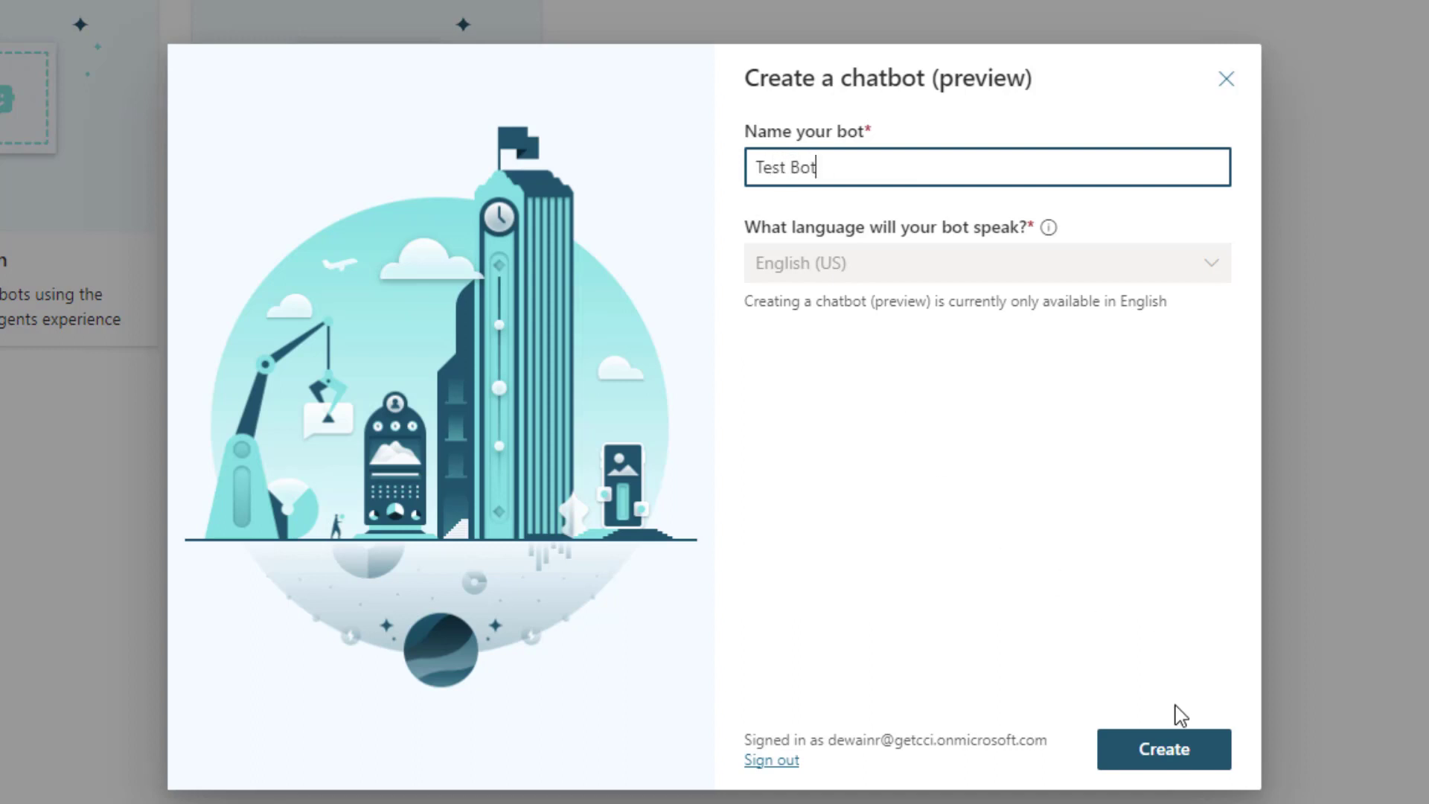
pyautogui.click(1167, 753)
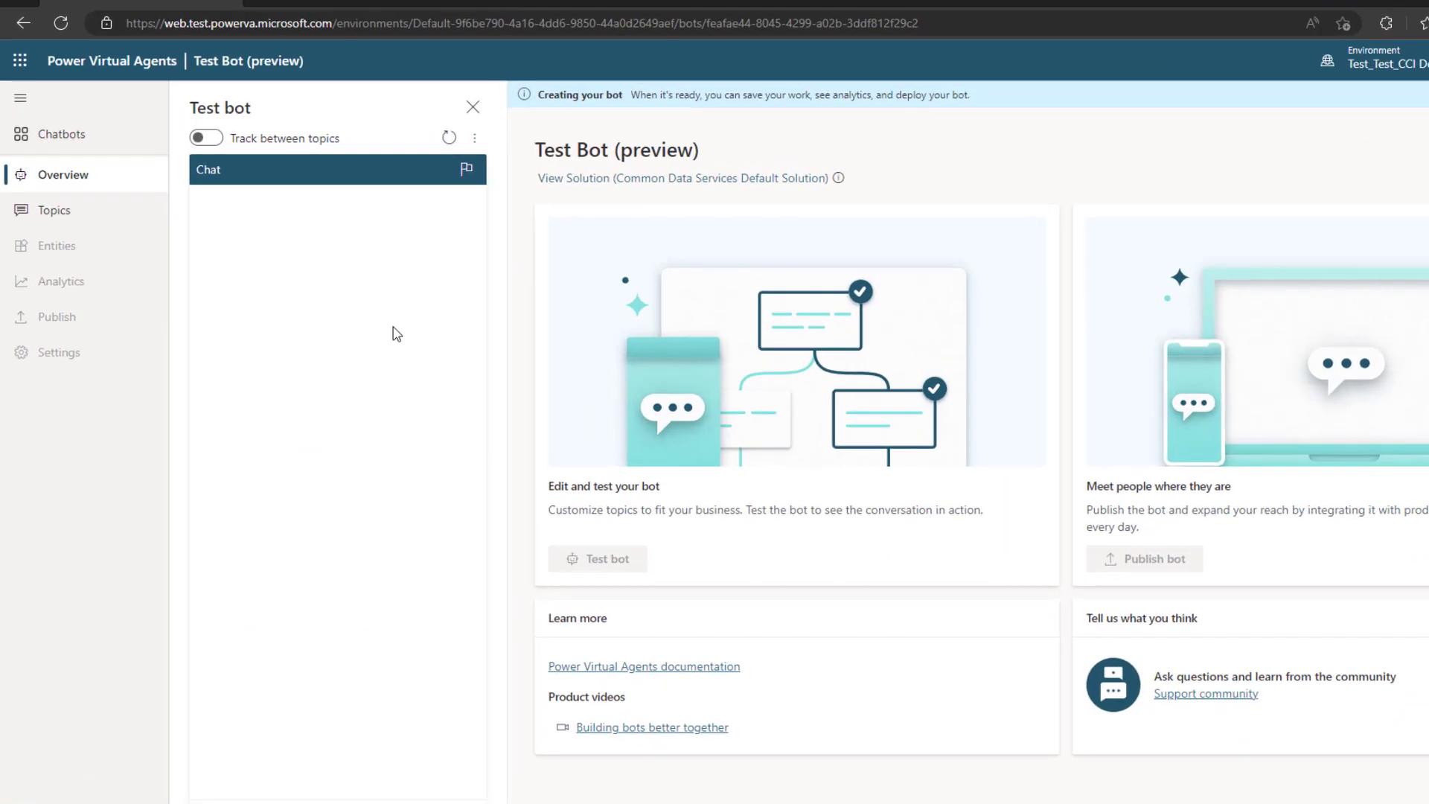
# Inspect the Fallback system topic, then go back to the Topics list.
pyautogui.click(58, 215)
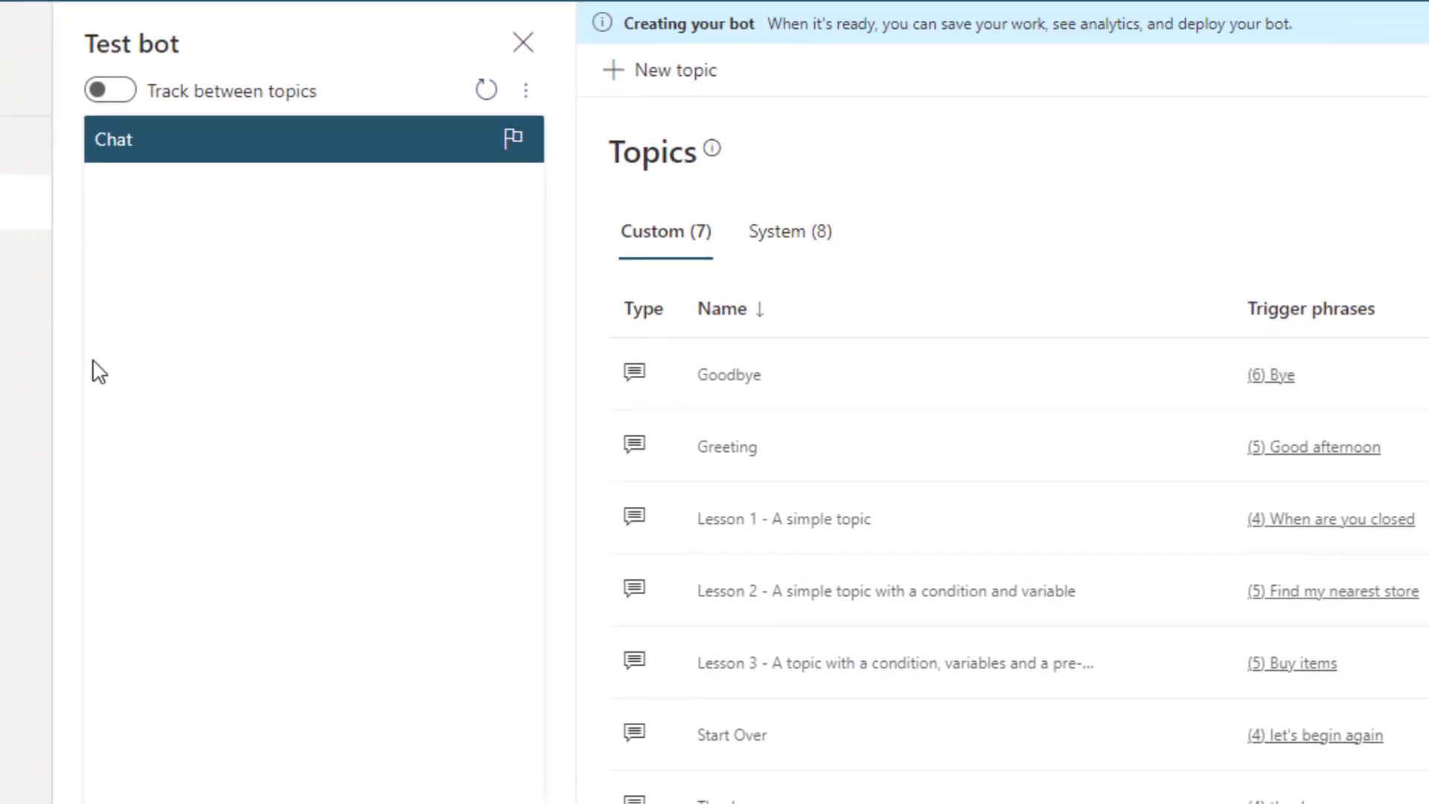
pyautogui.click(248, 136)
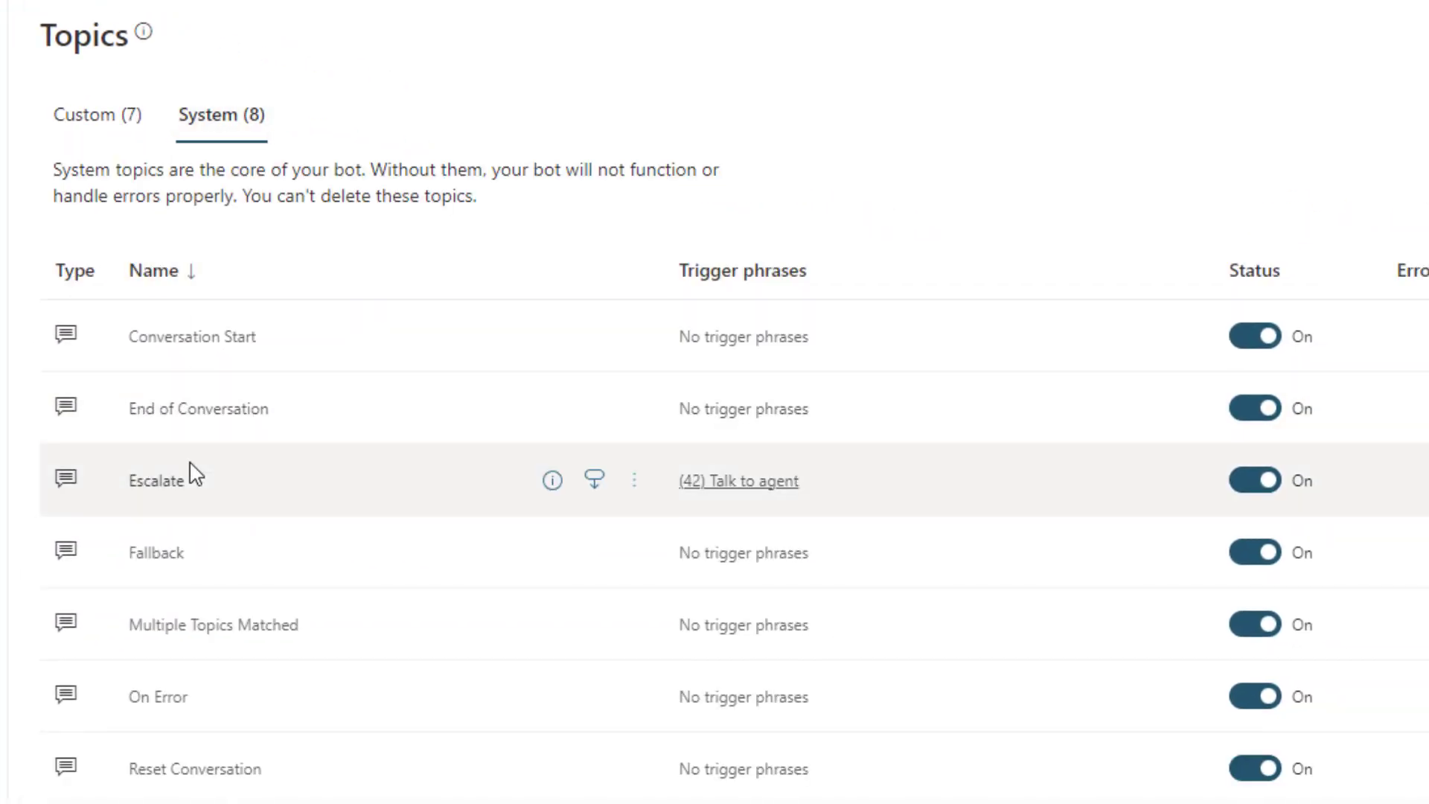
pyautogui.click(158, 554)
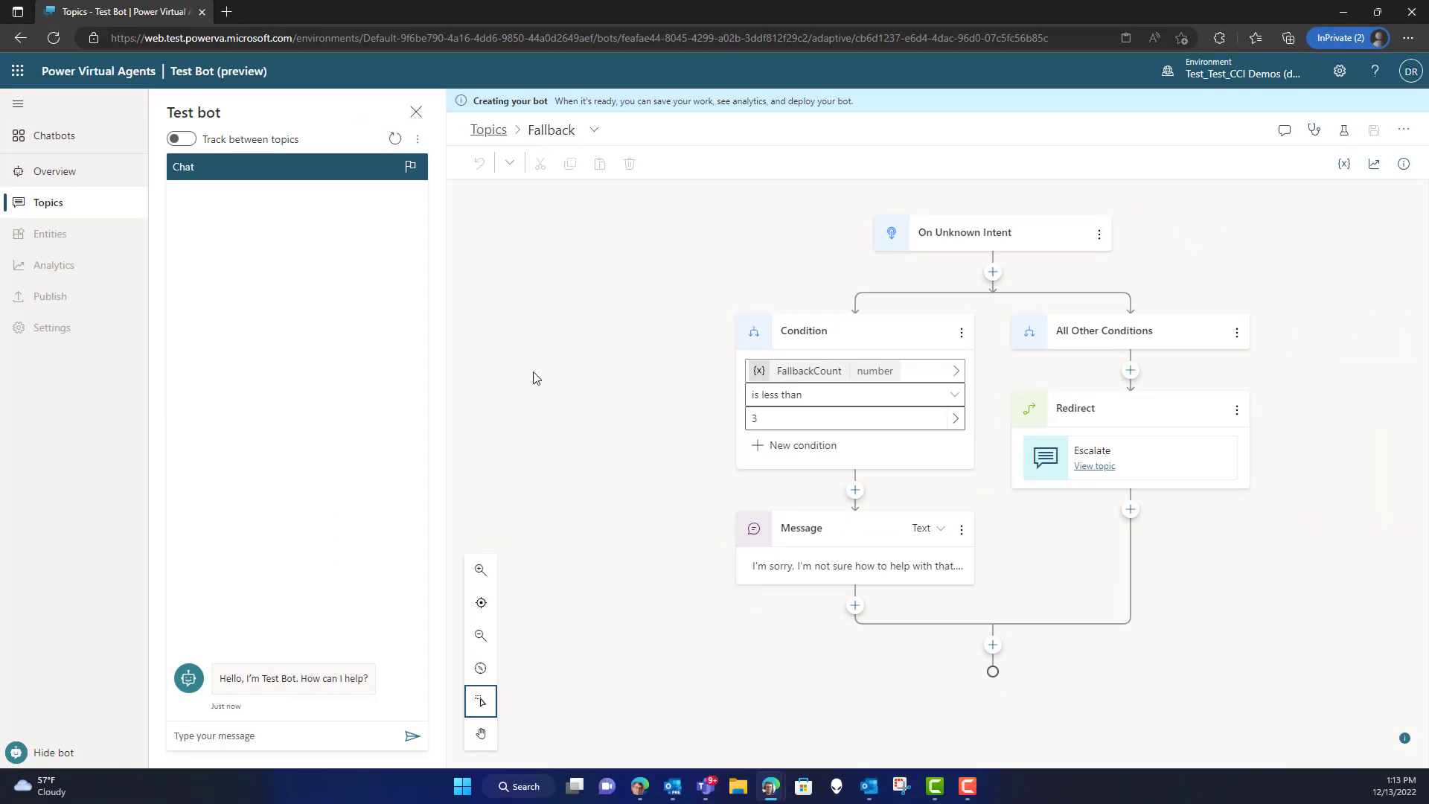
pyautogui.click(488, 129)
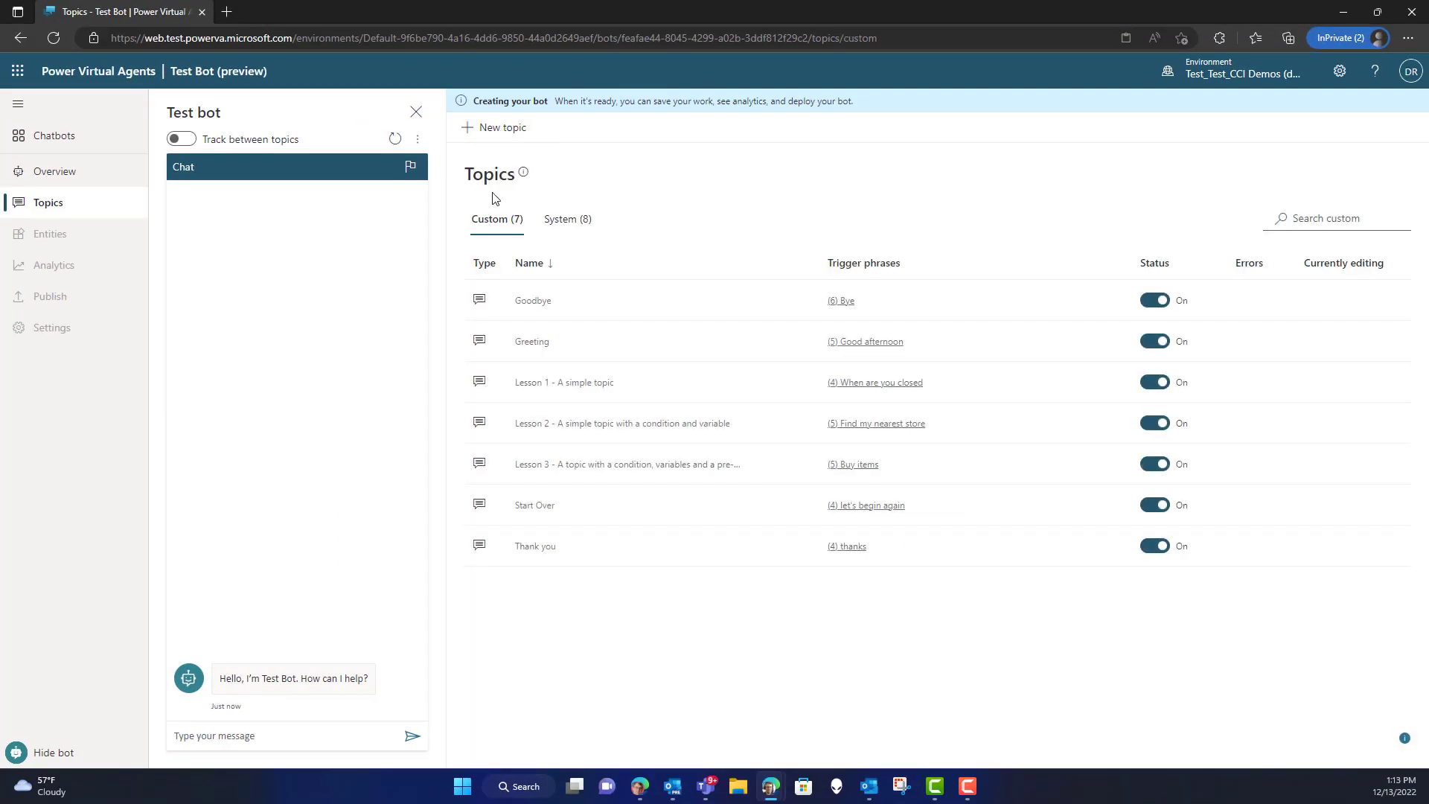
# Create a topic named KBLookup and add a Call an action > Create a flow node below its trigger.
pyautogui.click(498, 138)
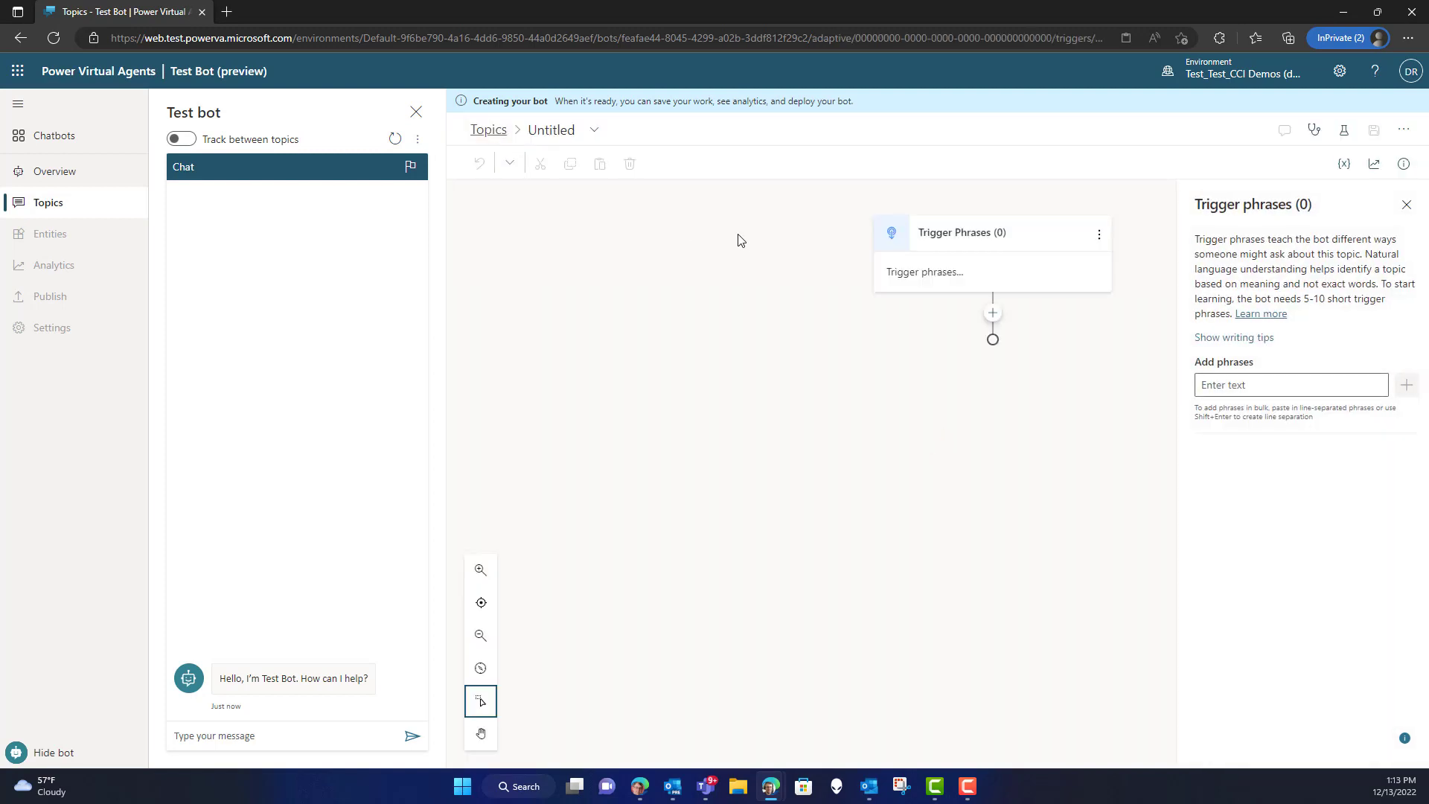
pyautogui.click(568, 135)
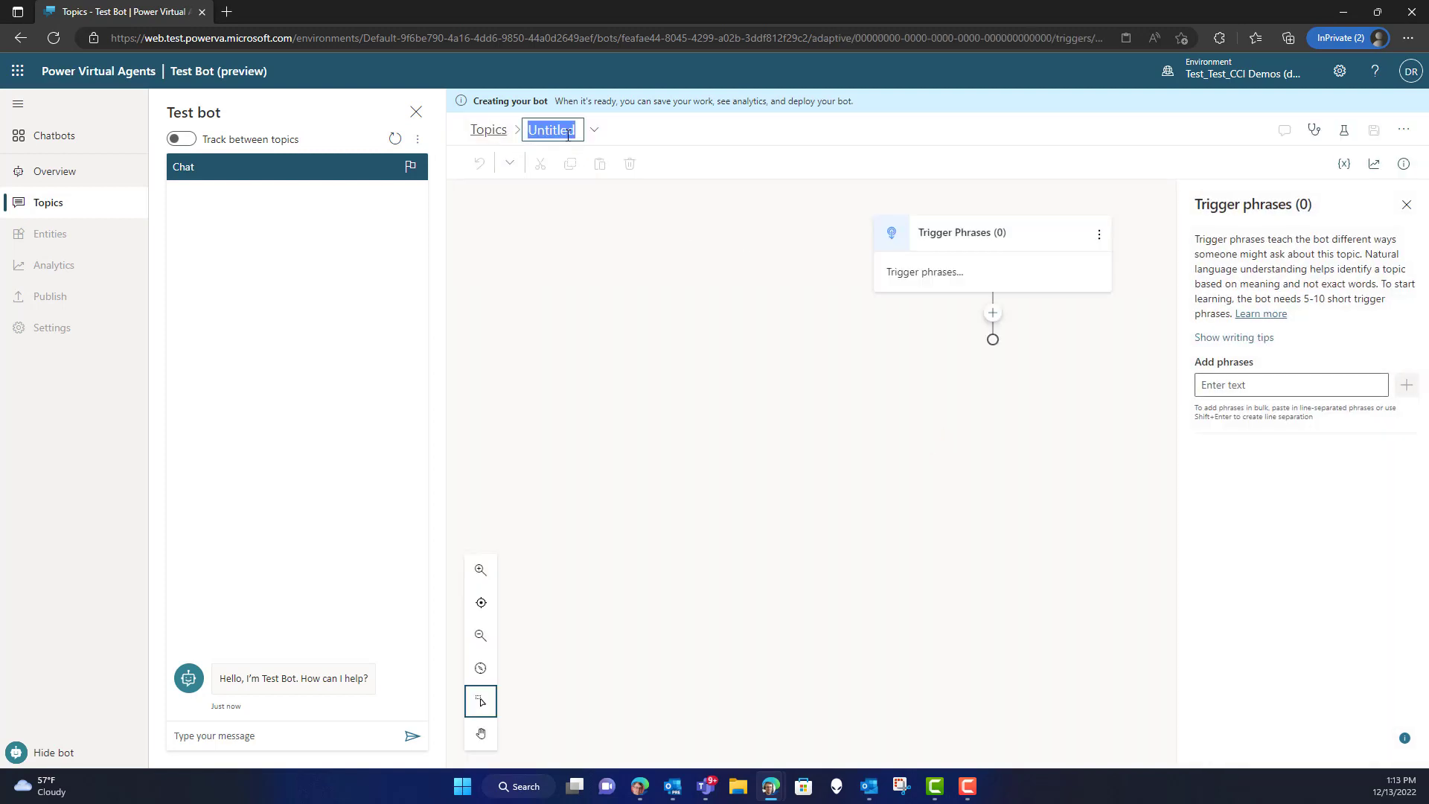
pyautogui.write('KBLookup')
pyautogui.click(607, 257)
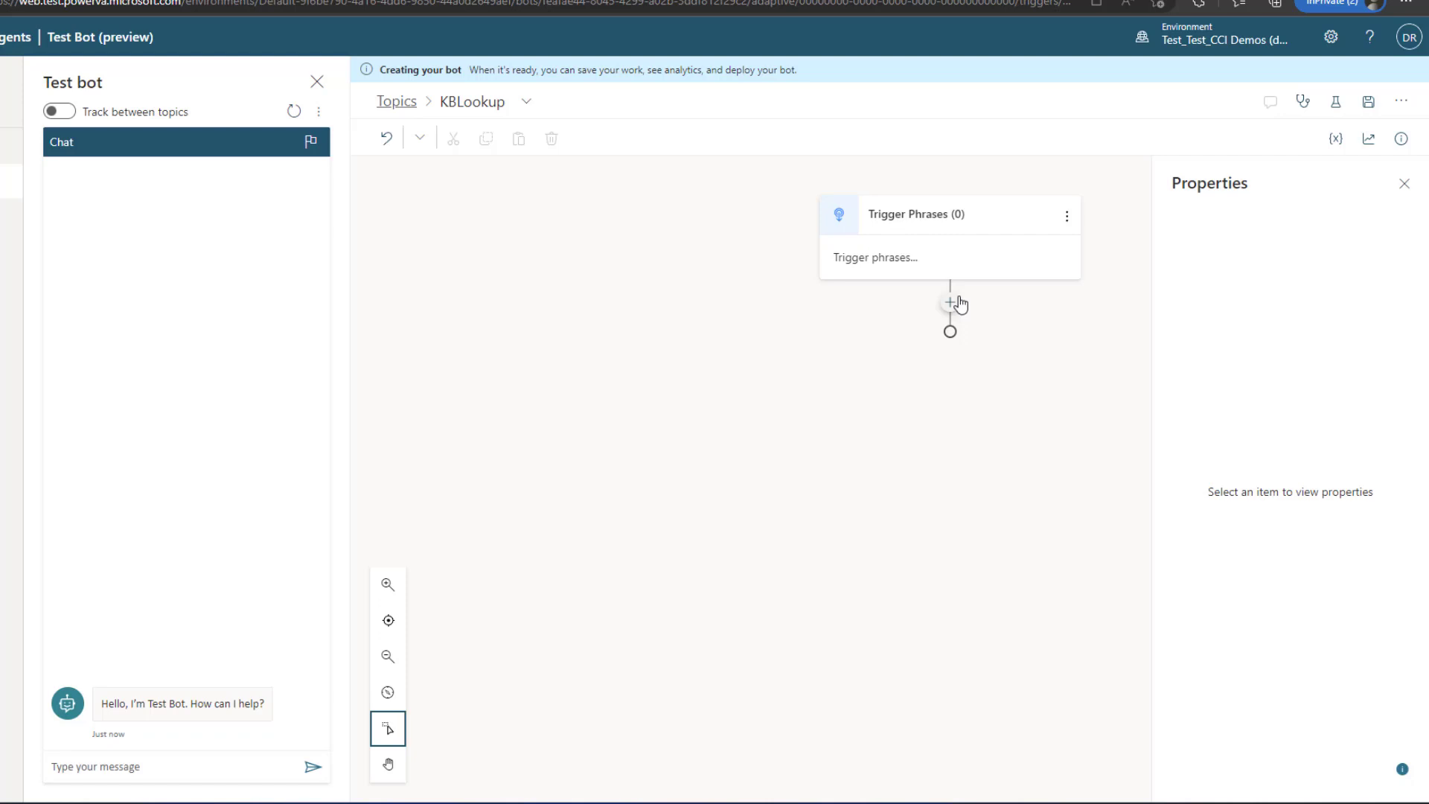
pyautogui.click(993, 312)
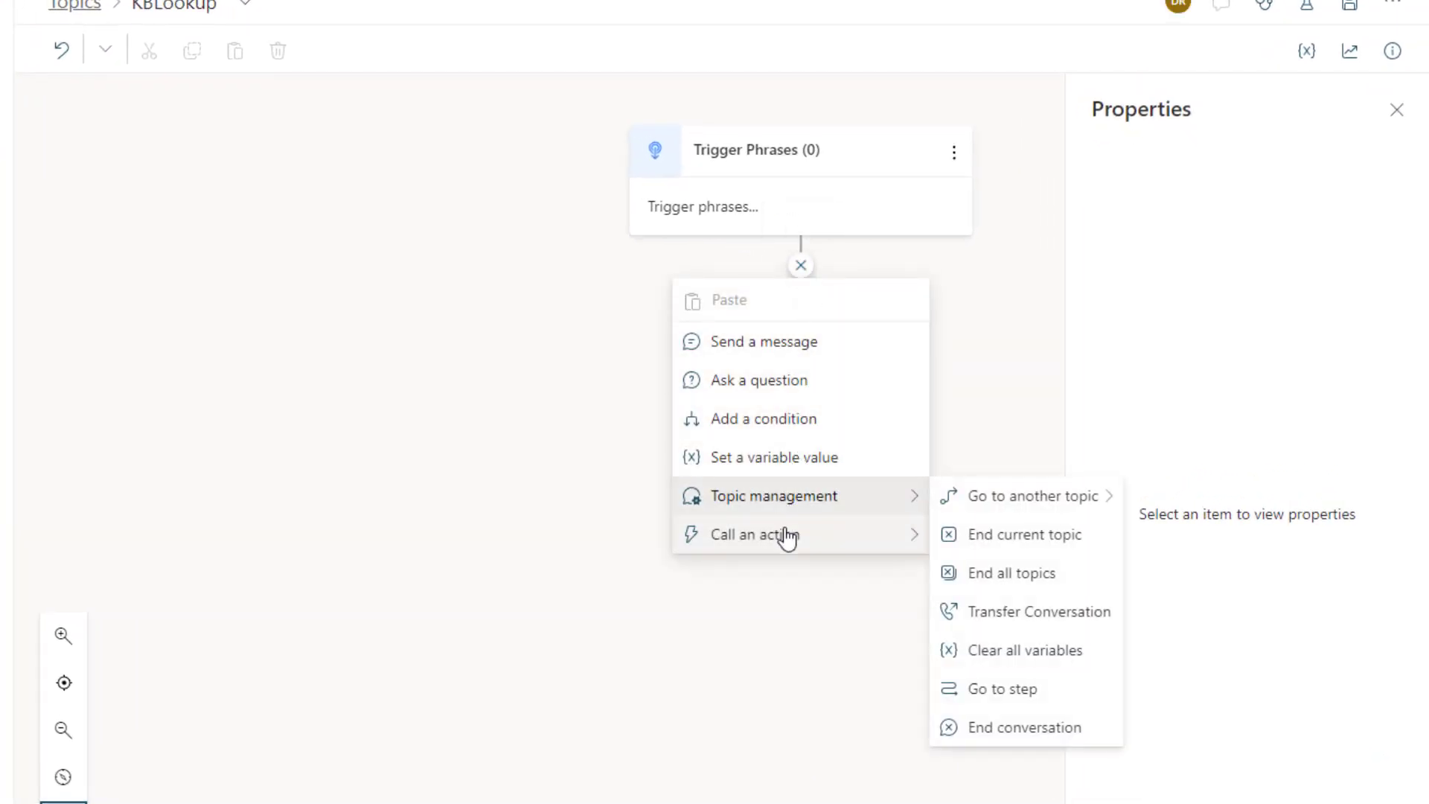
pyautogui.moveTo(793, 544)
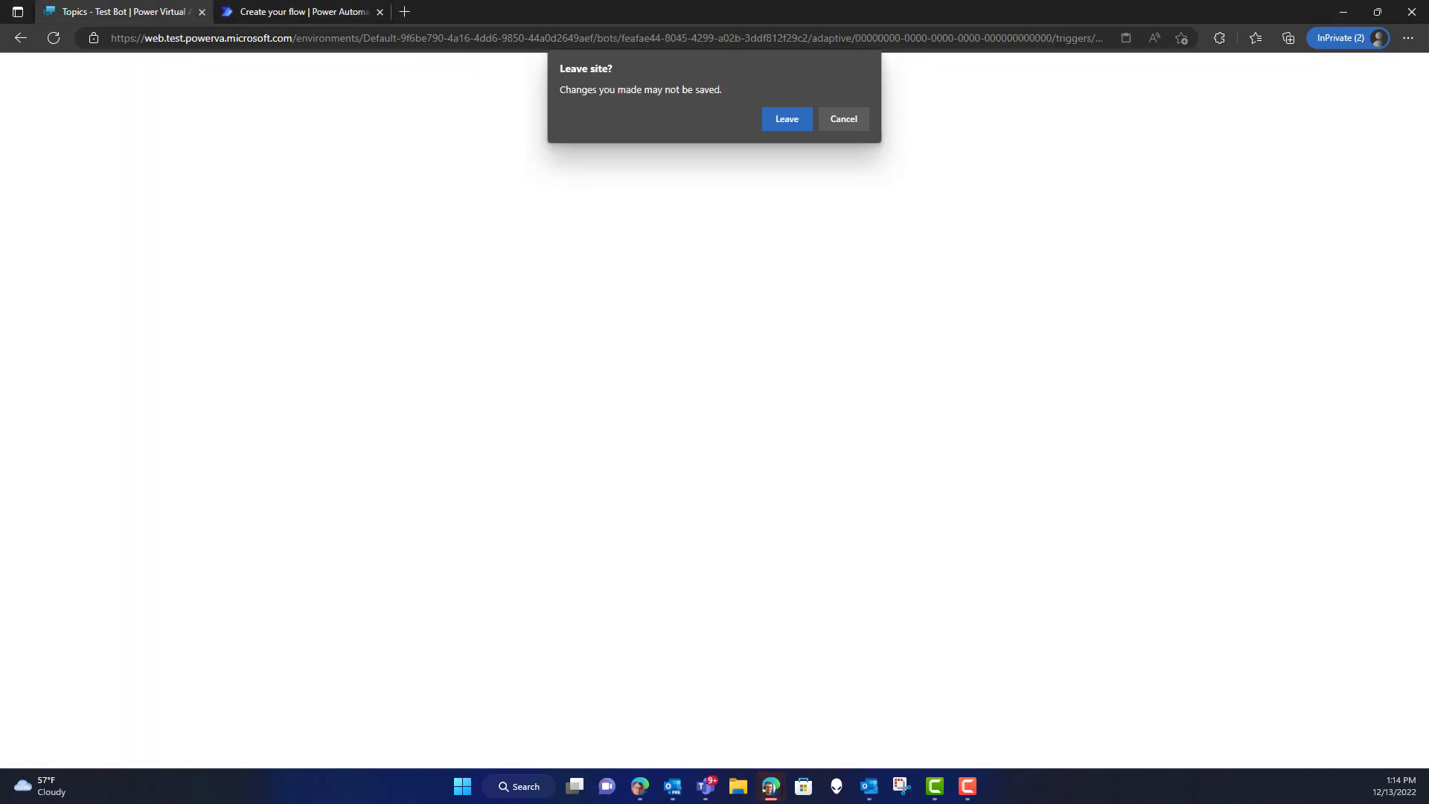
# In the new flow template, add a text input named KBQuestion to the Power Virtual Agents trigger.
pyautogui.click(787, 120)
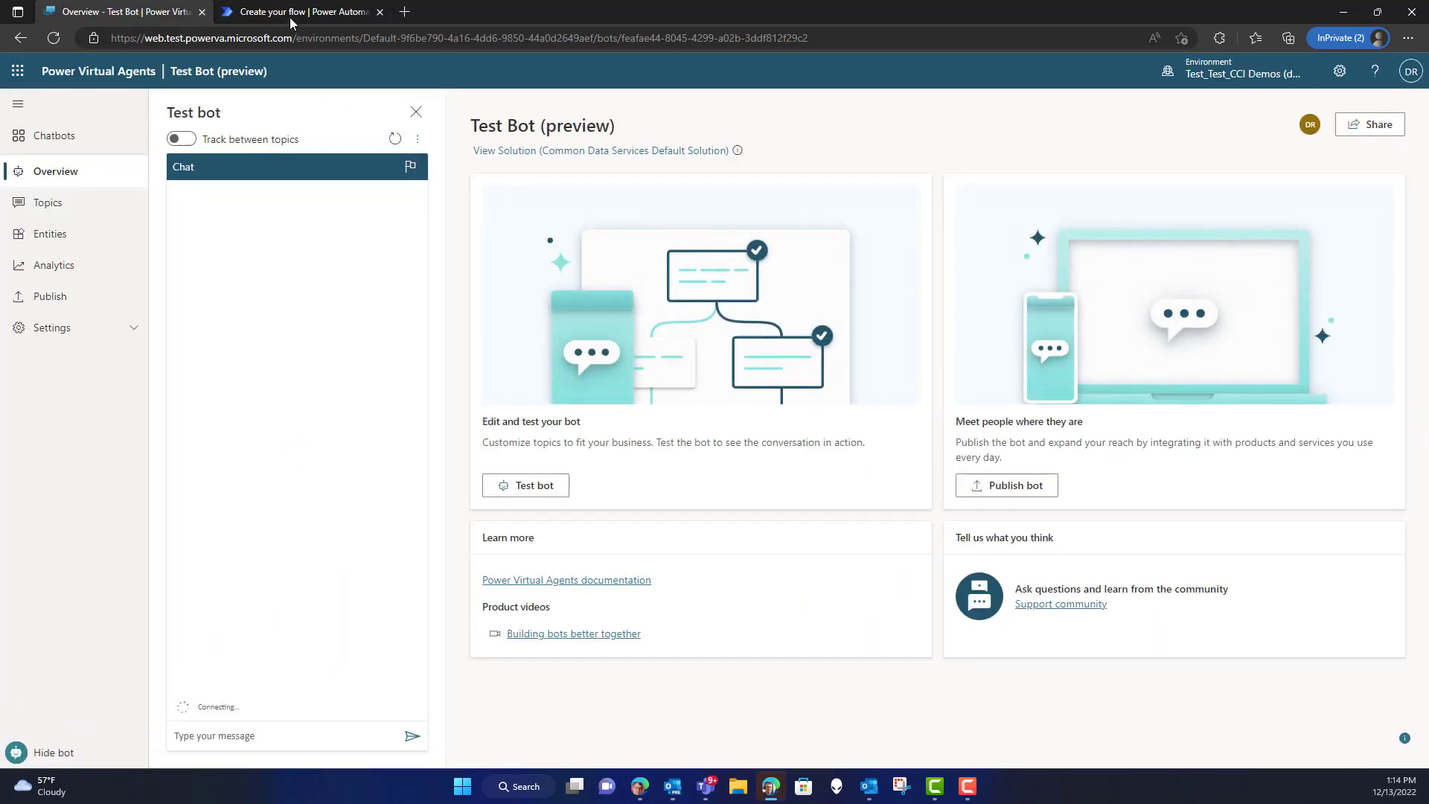
pyautogui.click(291, 14)
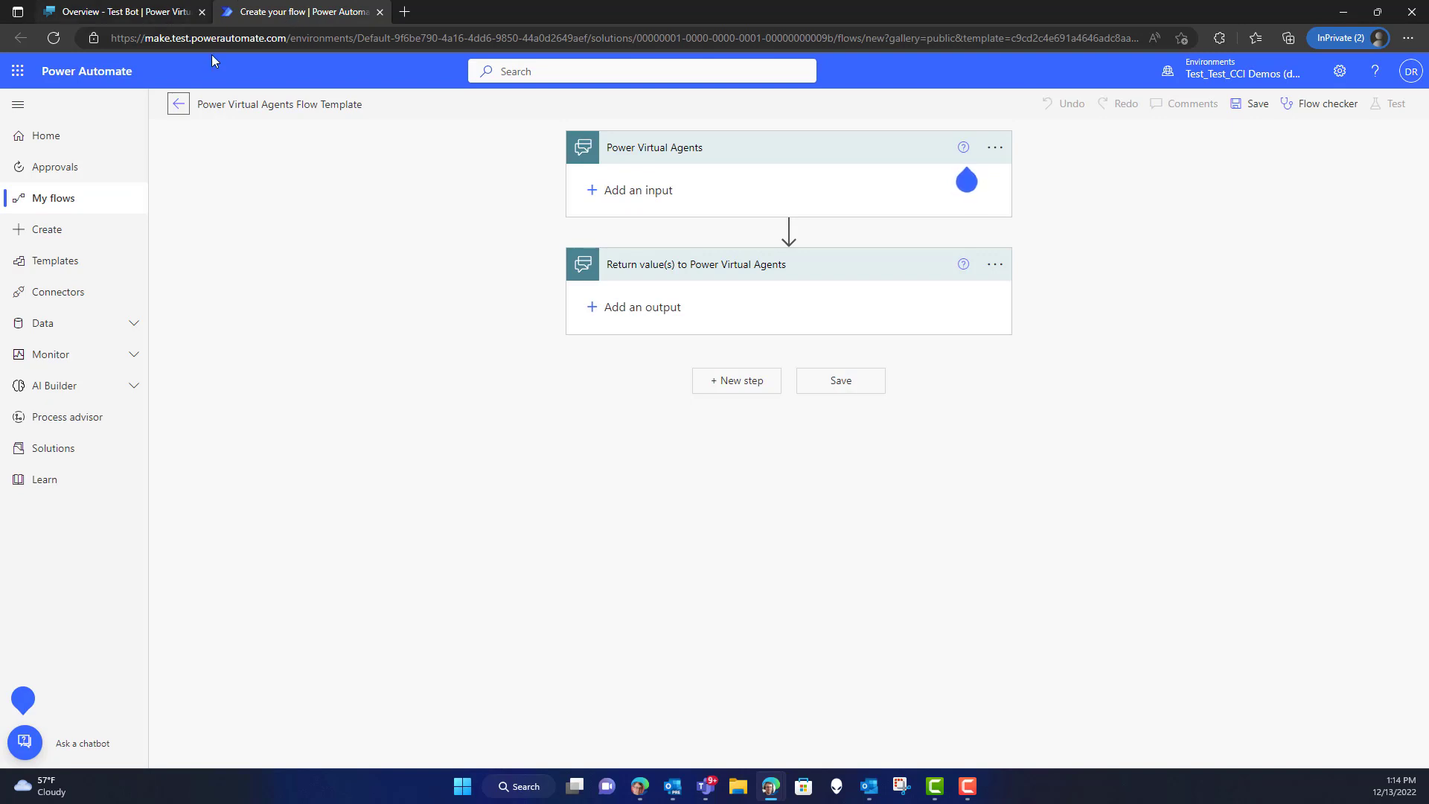
pyautogui.click(607, 191)
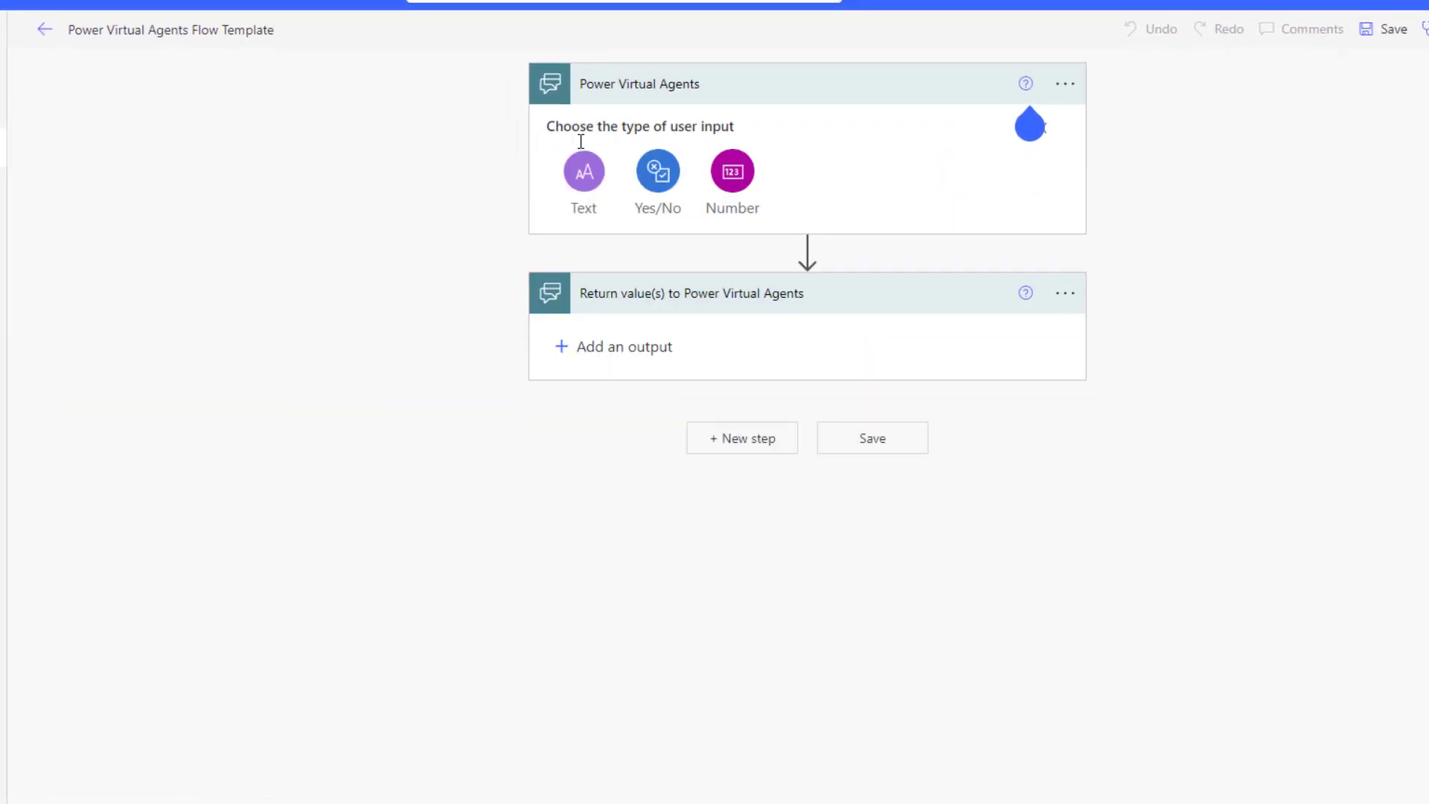
pyautogui.click(585, 178)
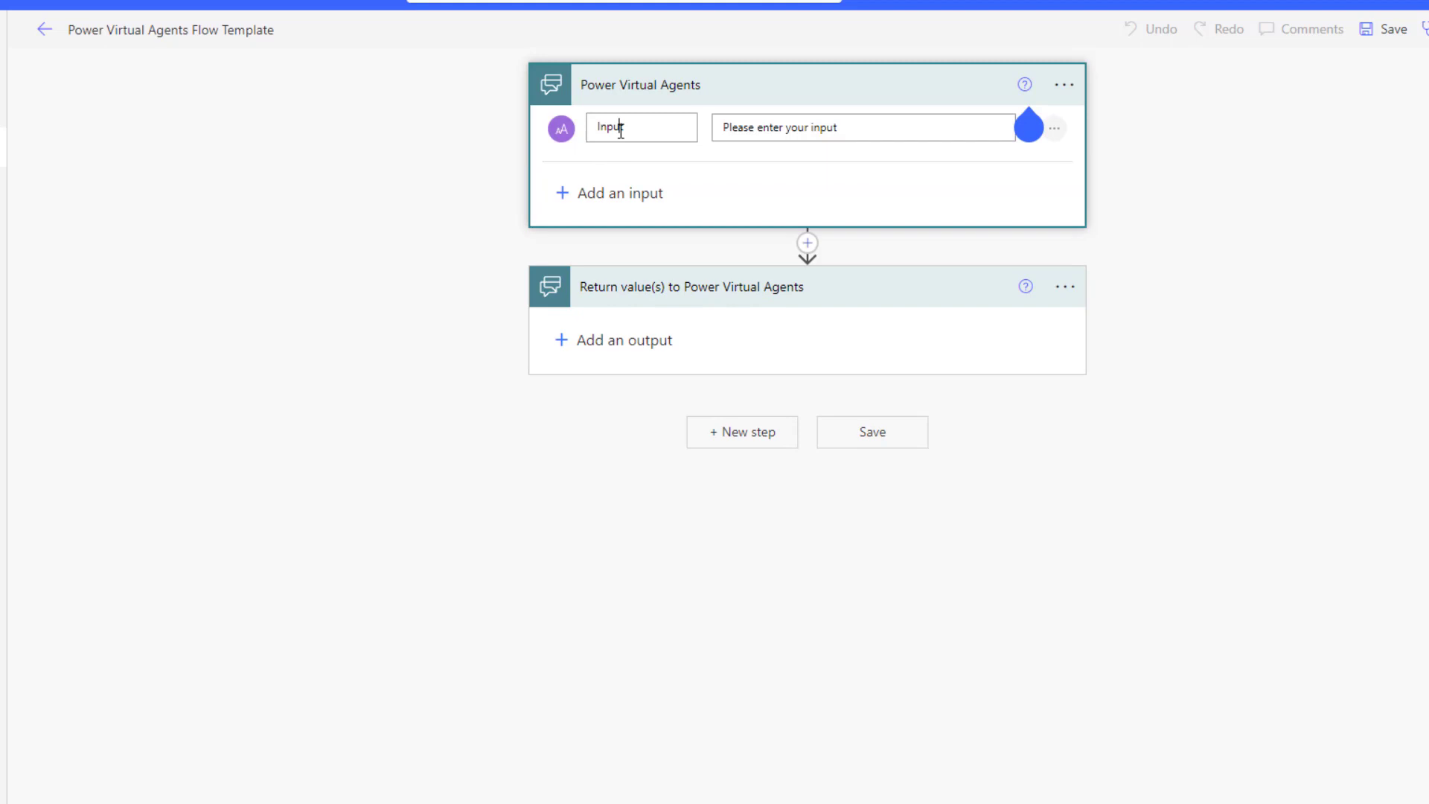
pyautogui.doubleClick(610, 128)
pyautogui.write('KBQuestion')
pyautogui.click(1152, 251)
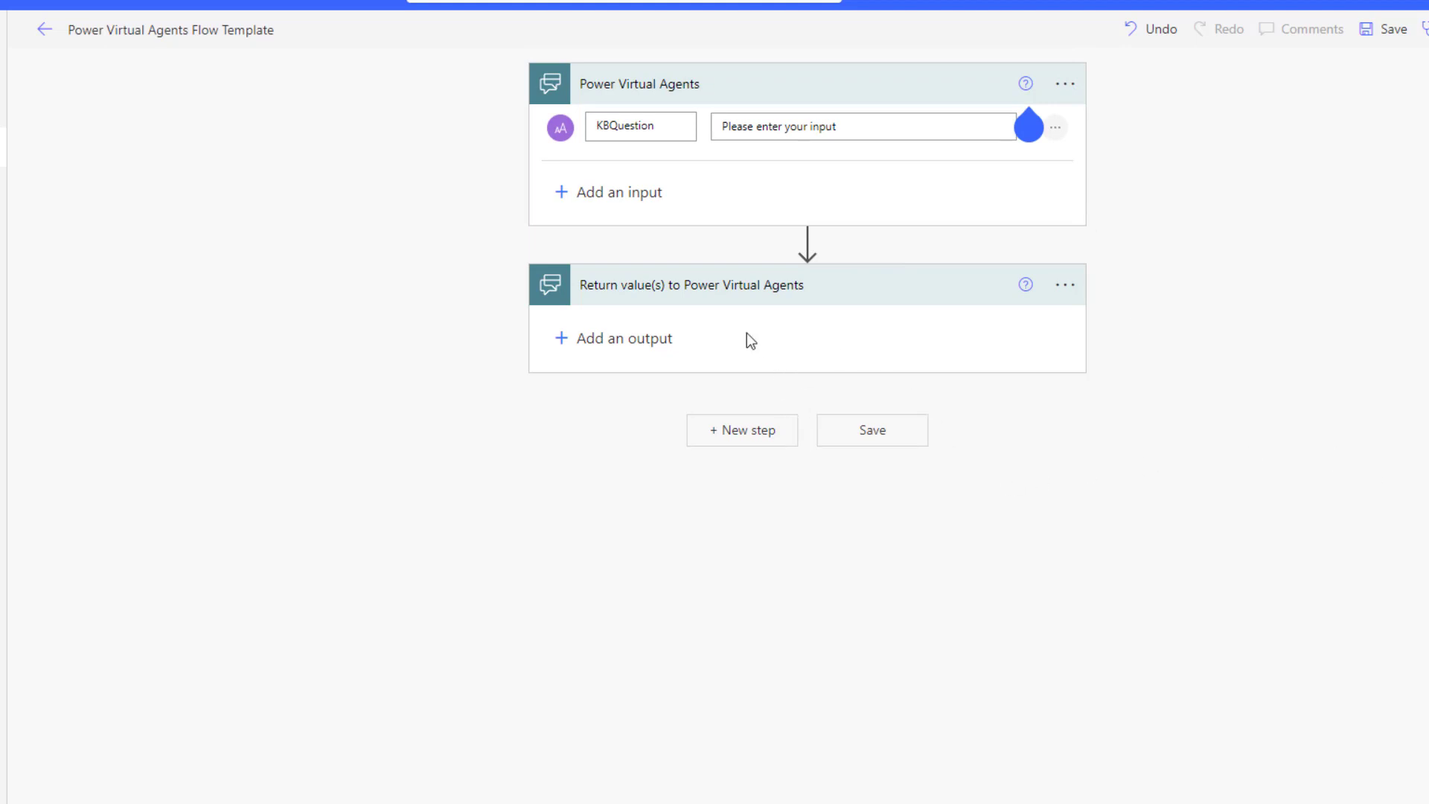
# Insert an Initialize variable action before the return step, naming it KBAnswer with type String.
pyautogui.click(808, 241)
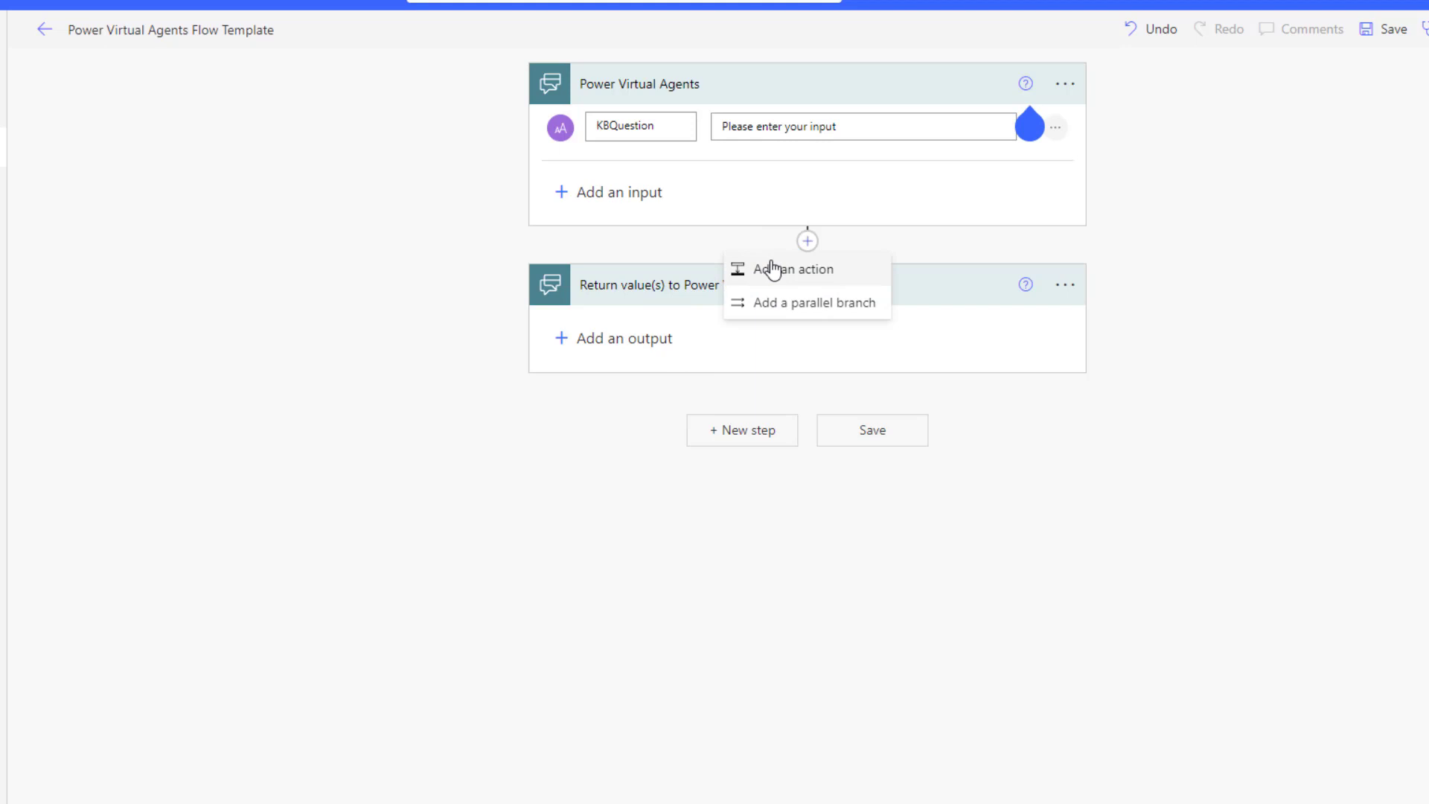
pyautogui.click(786, 272)
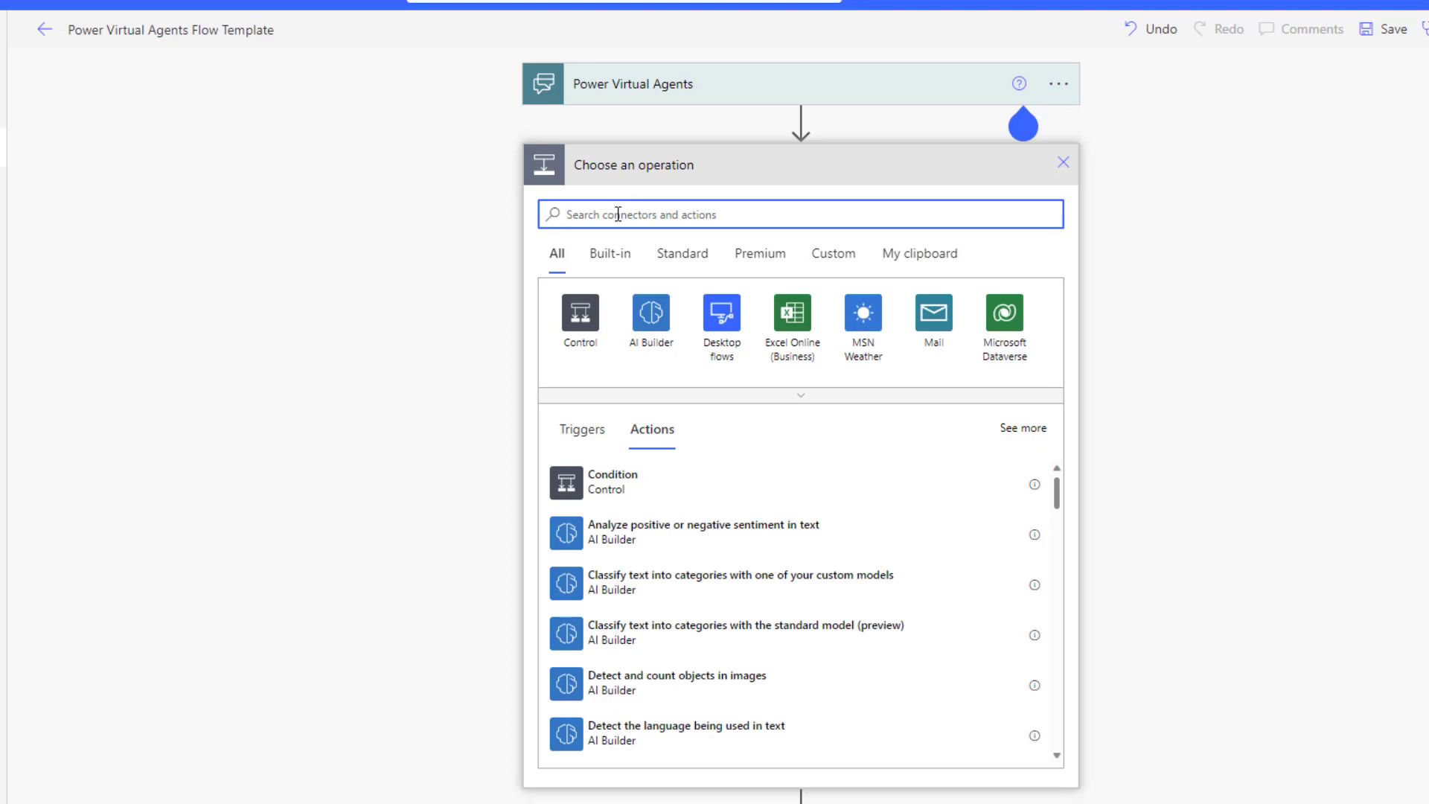
pyautogui.write('In')
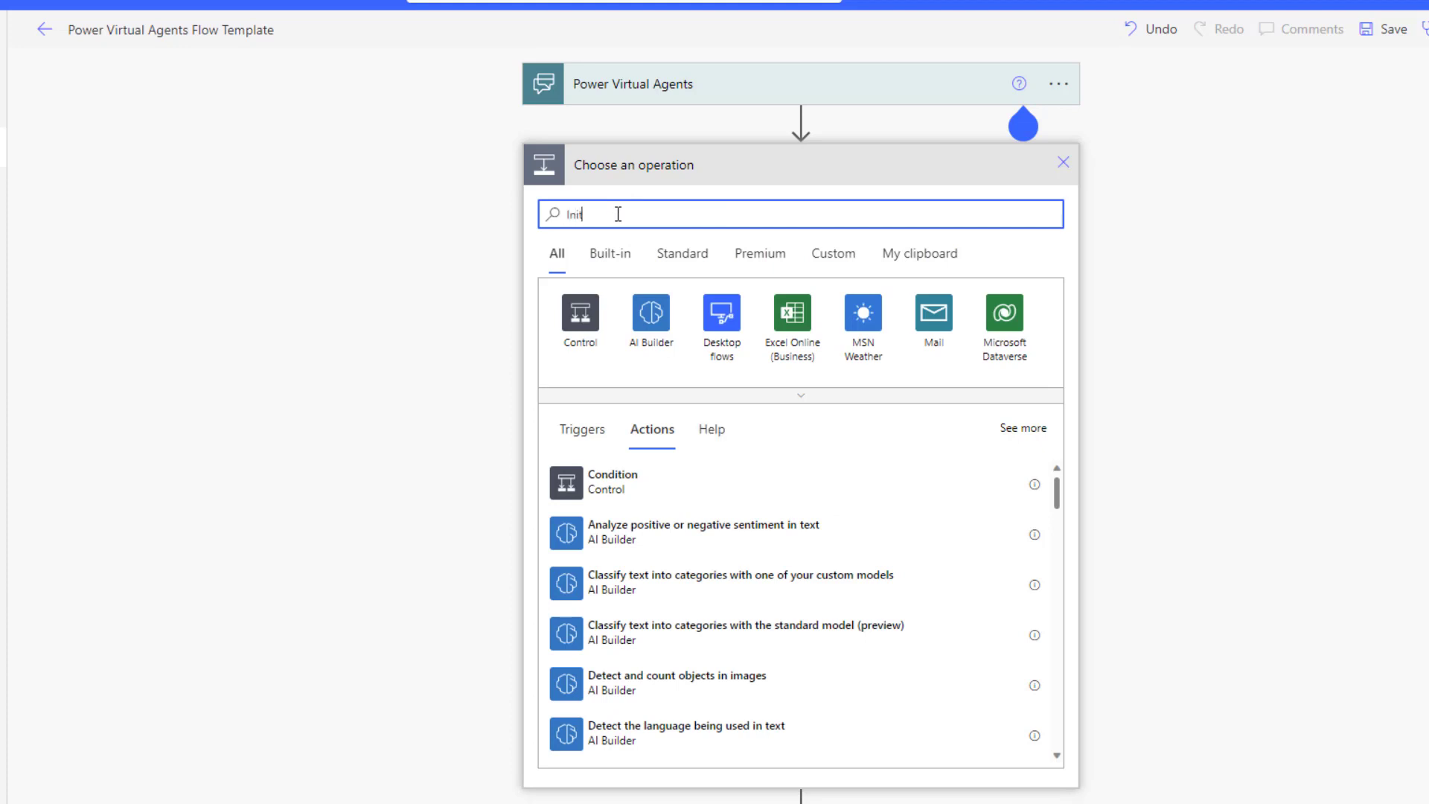
pyautogui.write('it')
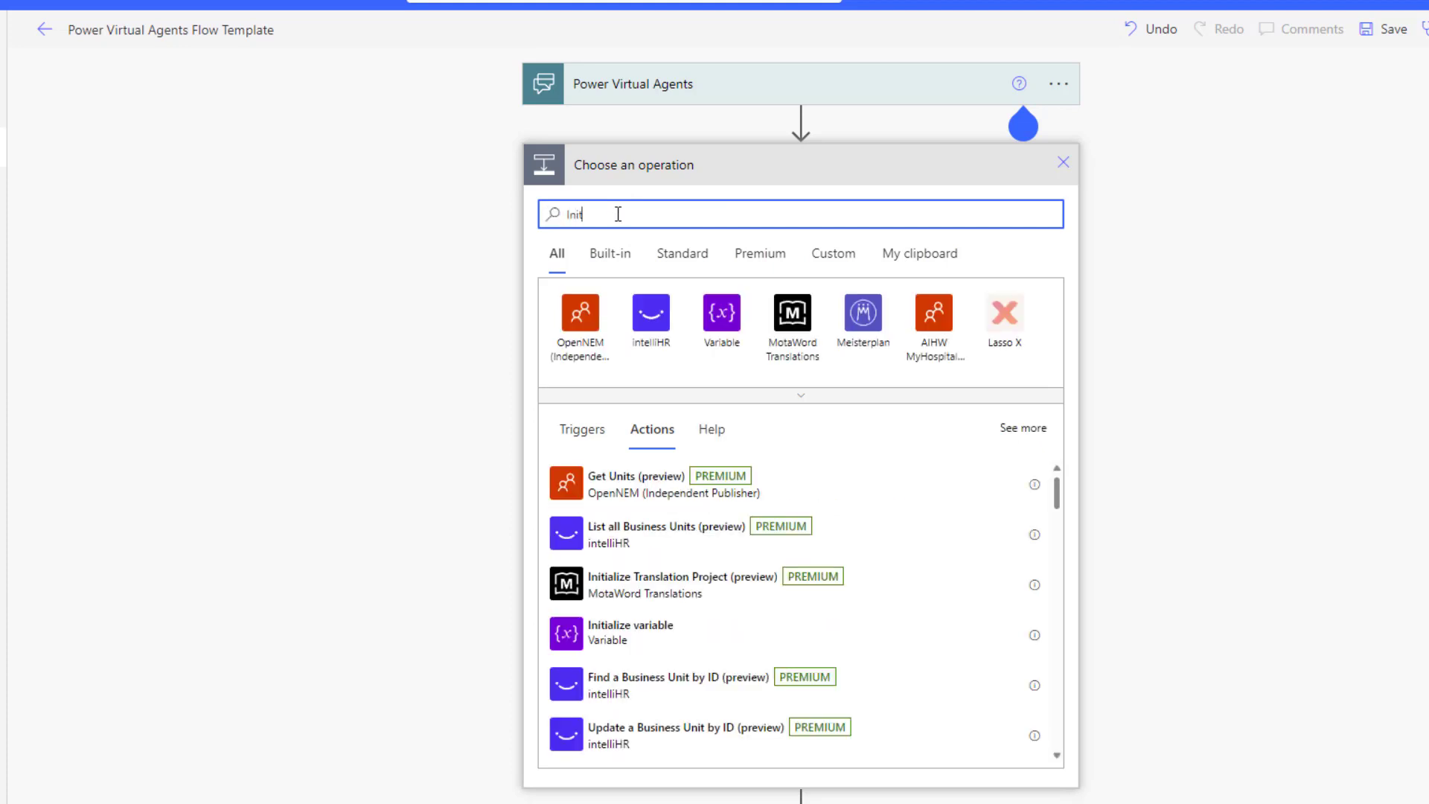
pyautogui.click(663, 635)
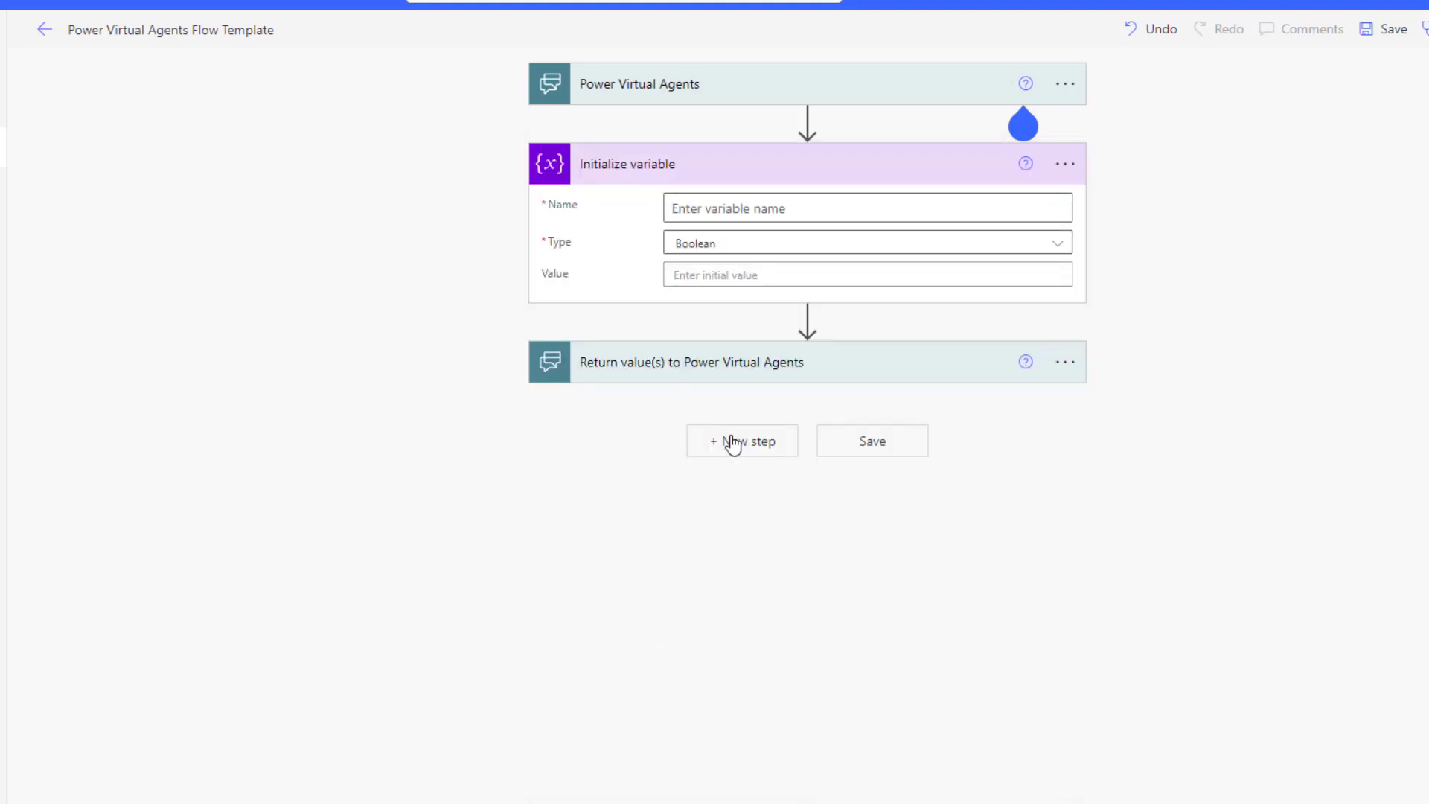
pyautogui.click(749, 208)
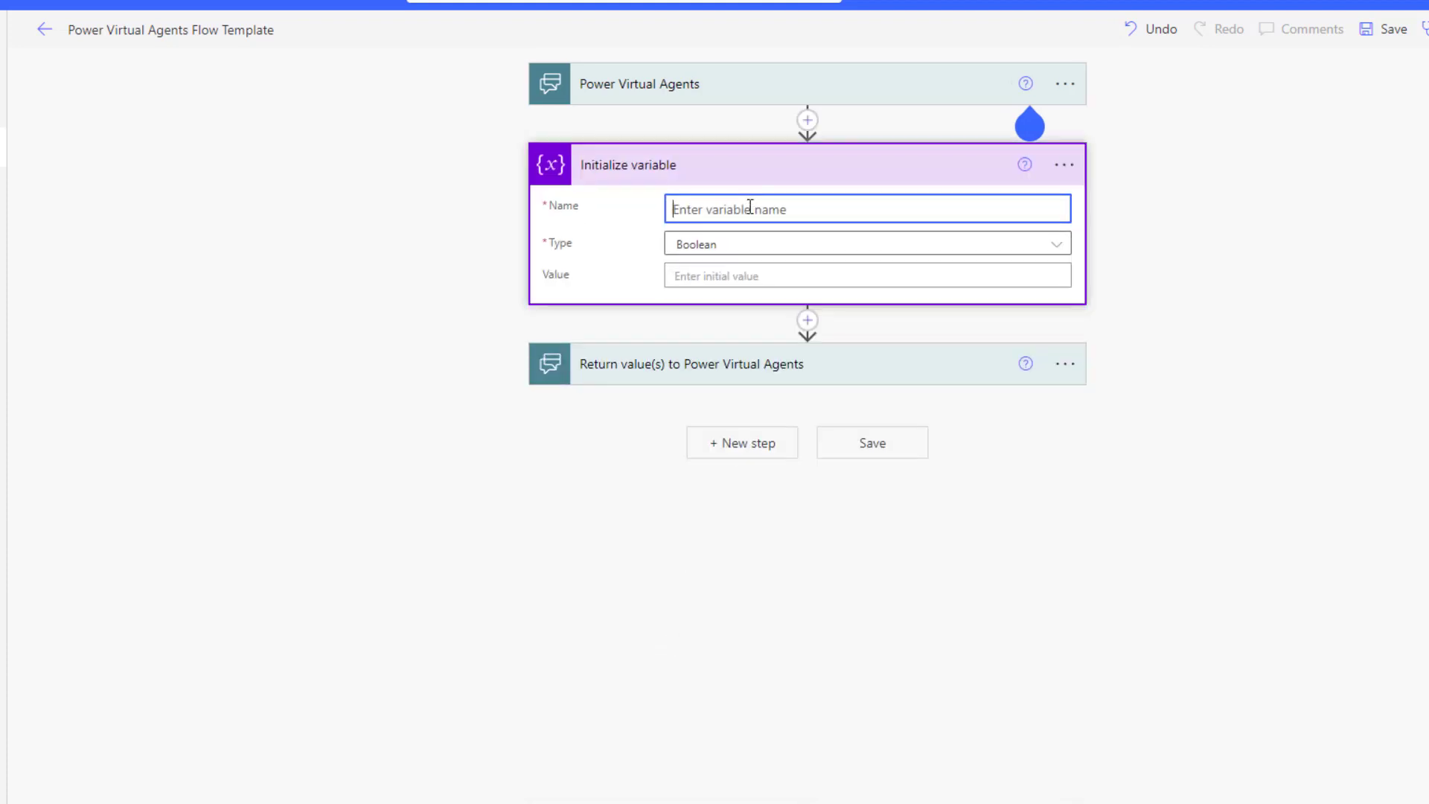
pyautogui.write('KBAnswer')
pyautogui.click(743, 249)
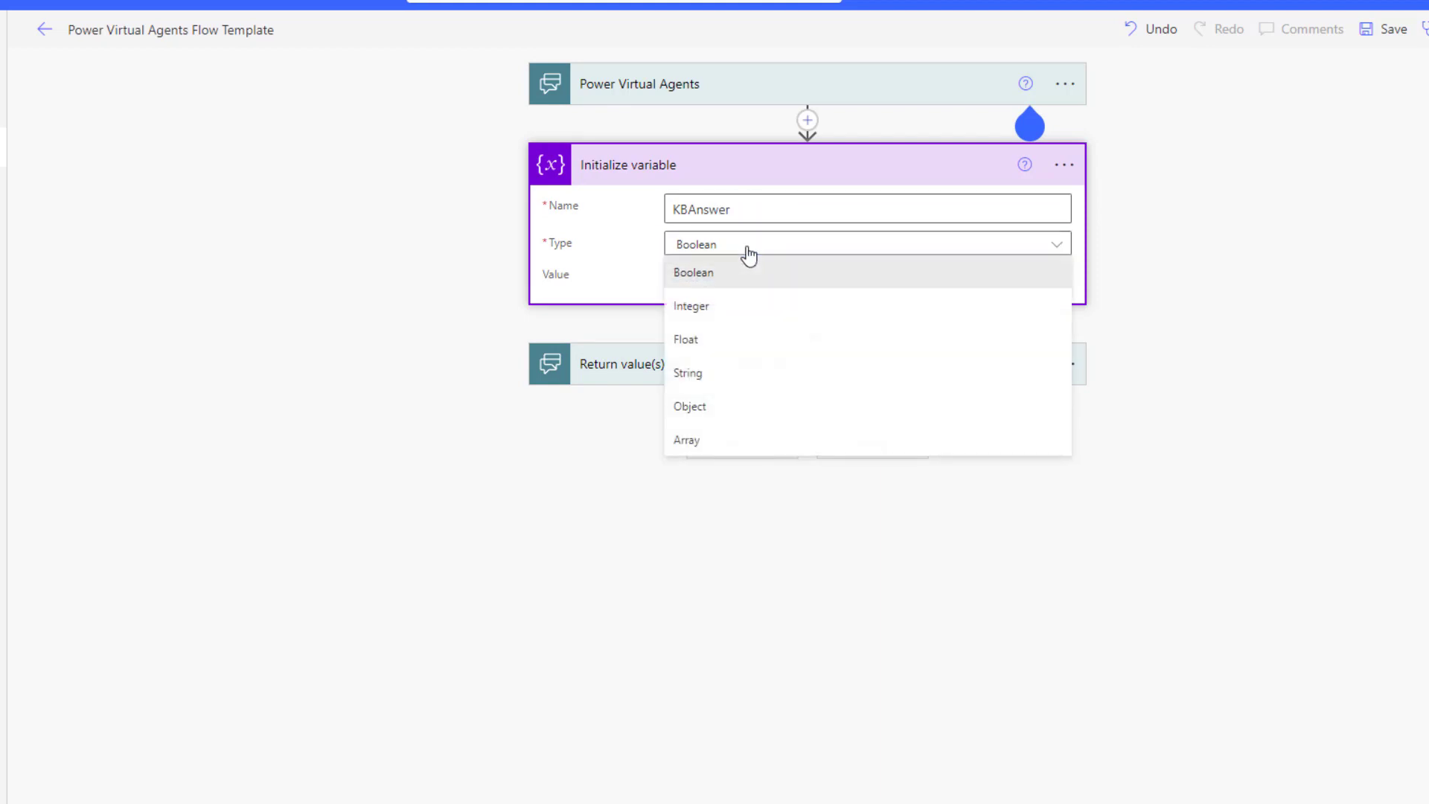
pyautogui.click(716, 381)
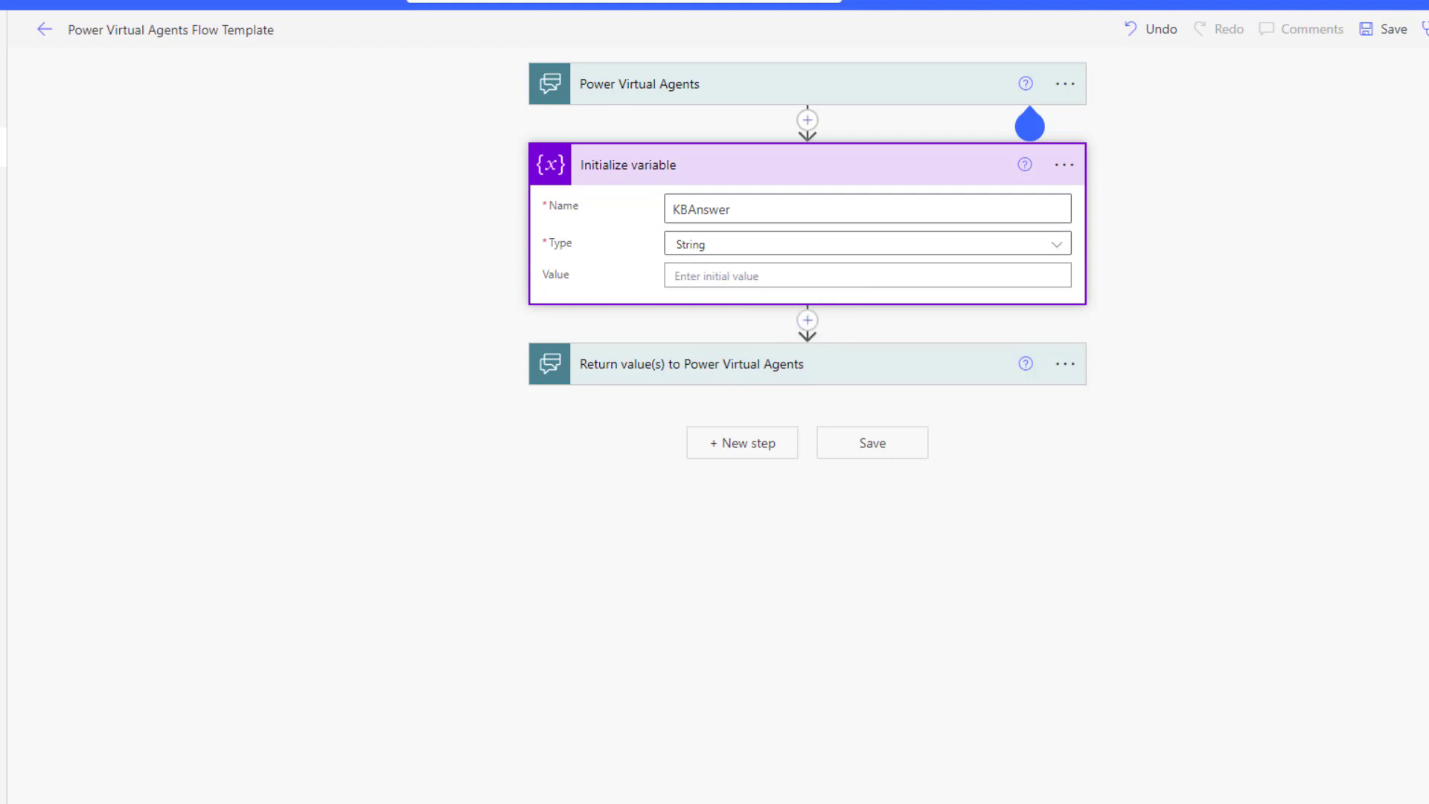
# Add a Question Answering 'Generate answer from Project' action after the KBAnswer variable step.
pyautogui.click(808, 320)
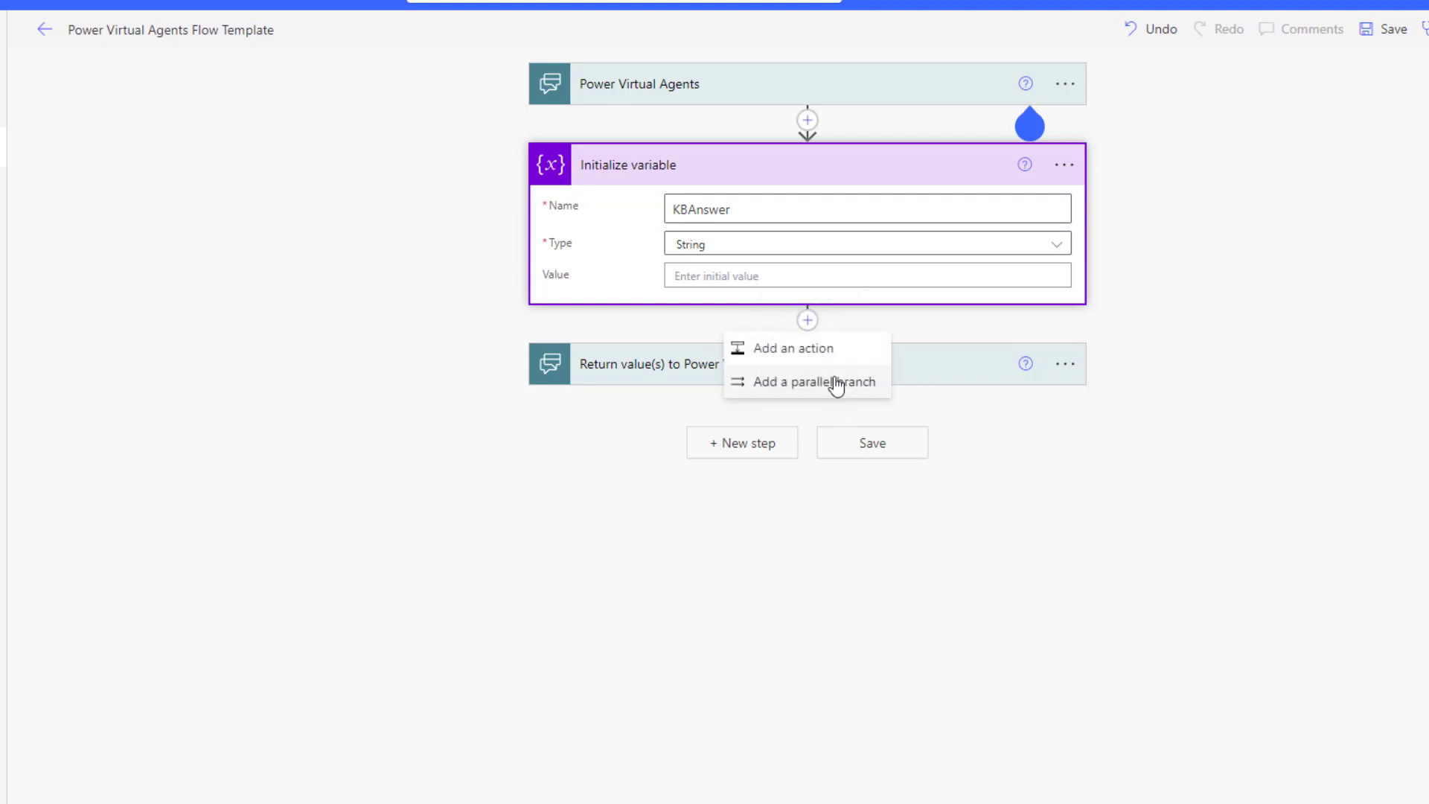
pyautogui.click(810, 355)
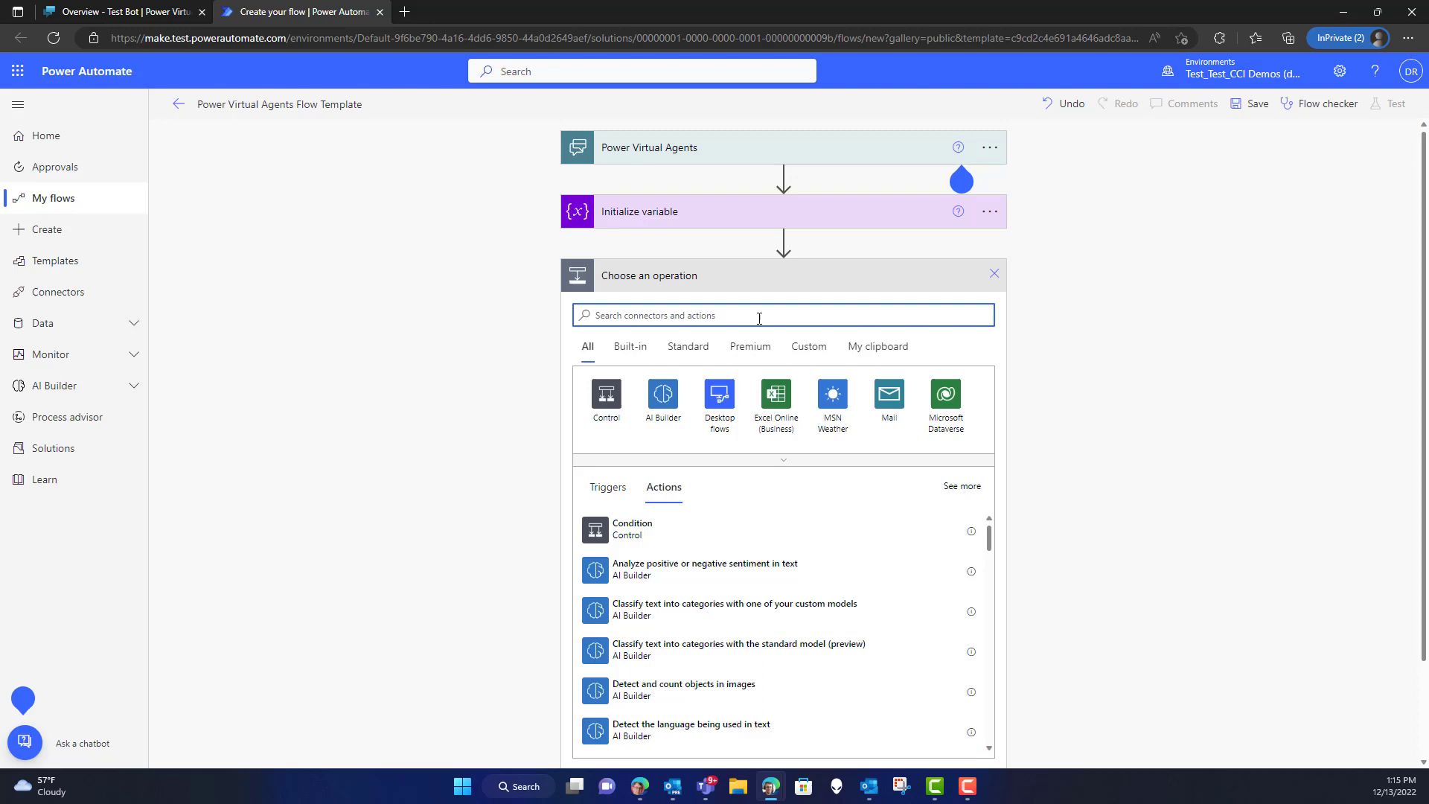
pyautogui.write('Question')
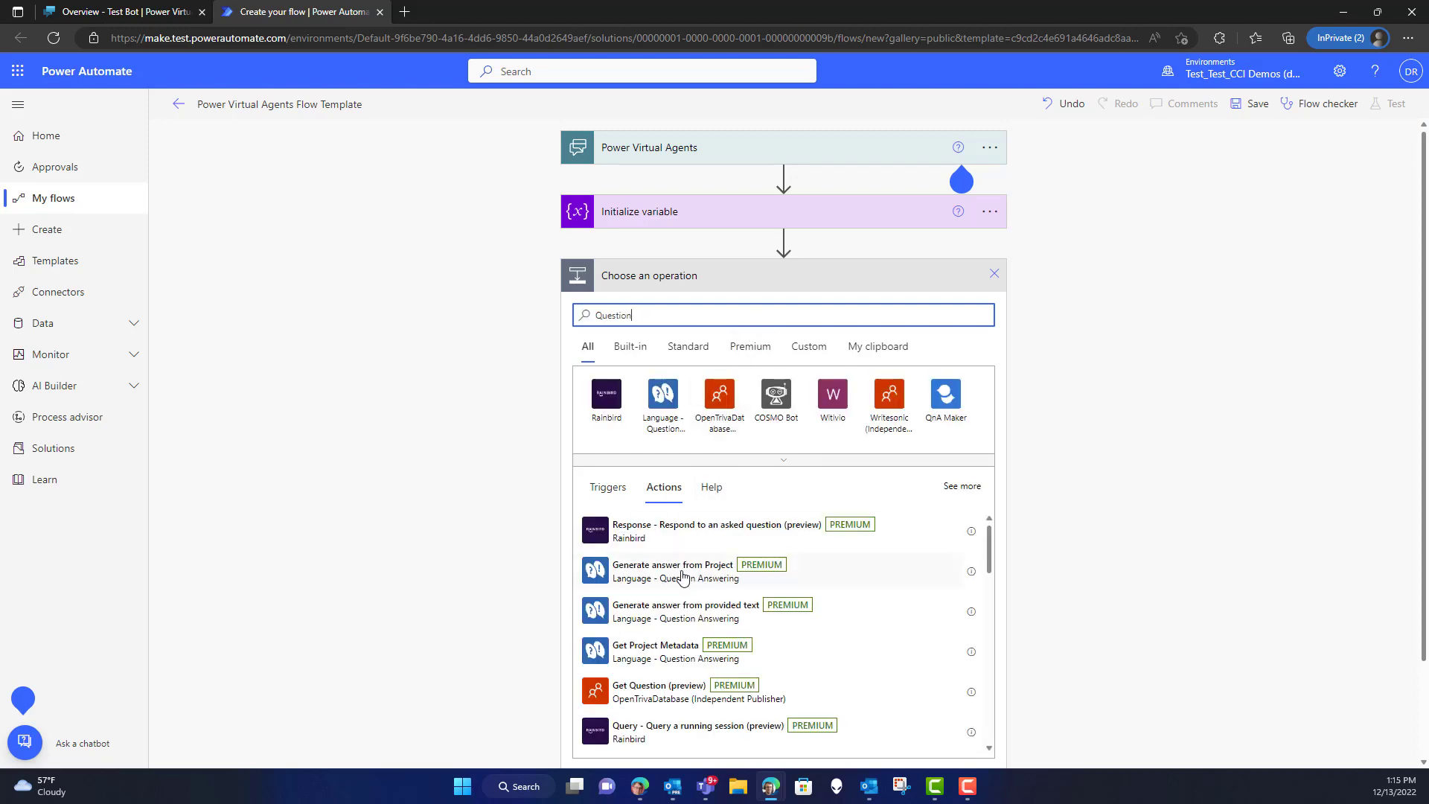
pyautogui.click(684, 575)
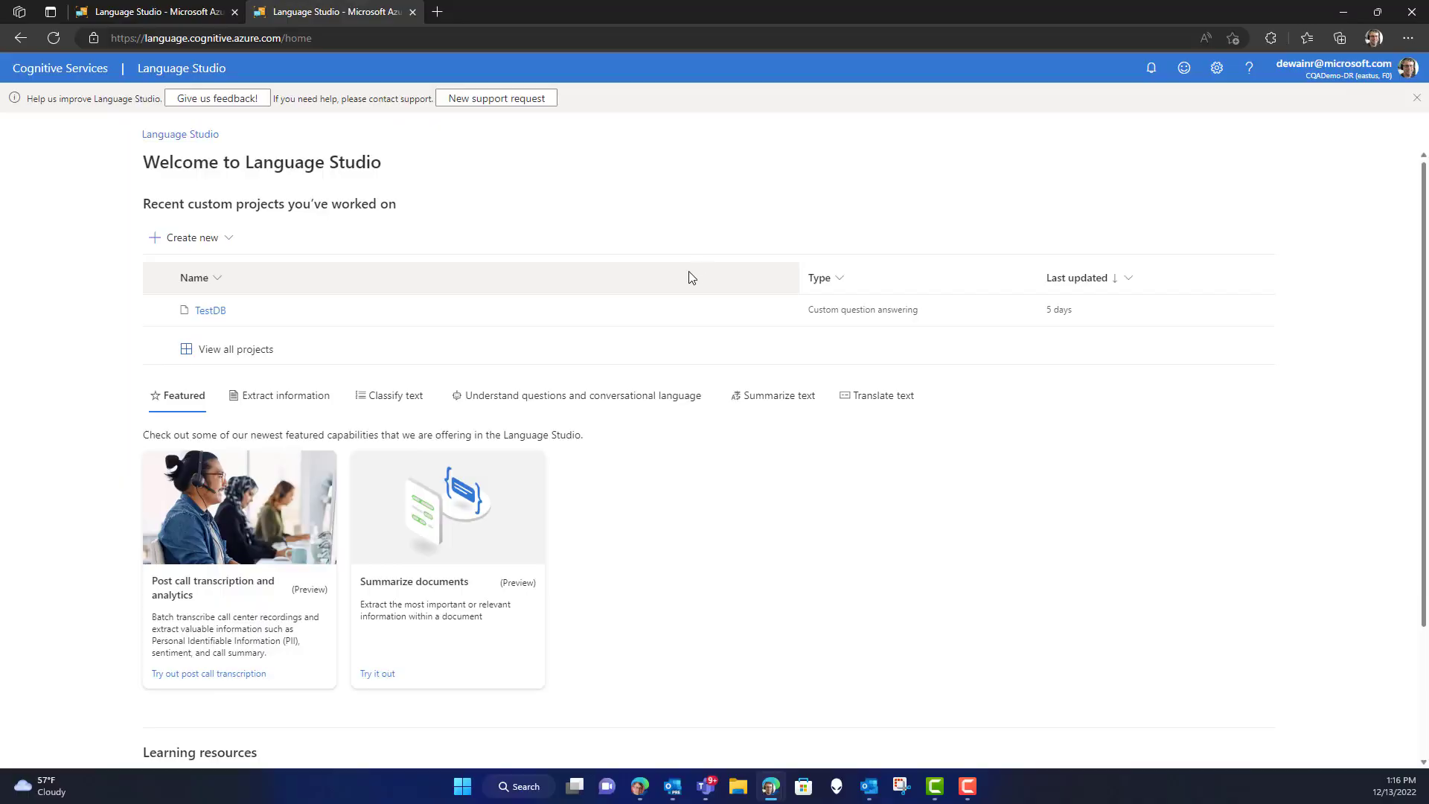
# In TestDB's Editorial source, add the pair 'What is your name?' / 'I am just a test bot, I don't have a name.'.
pyautogui.click(209, 311)
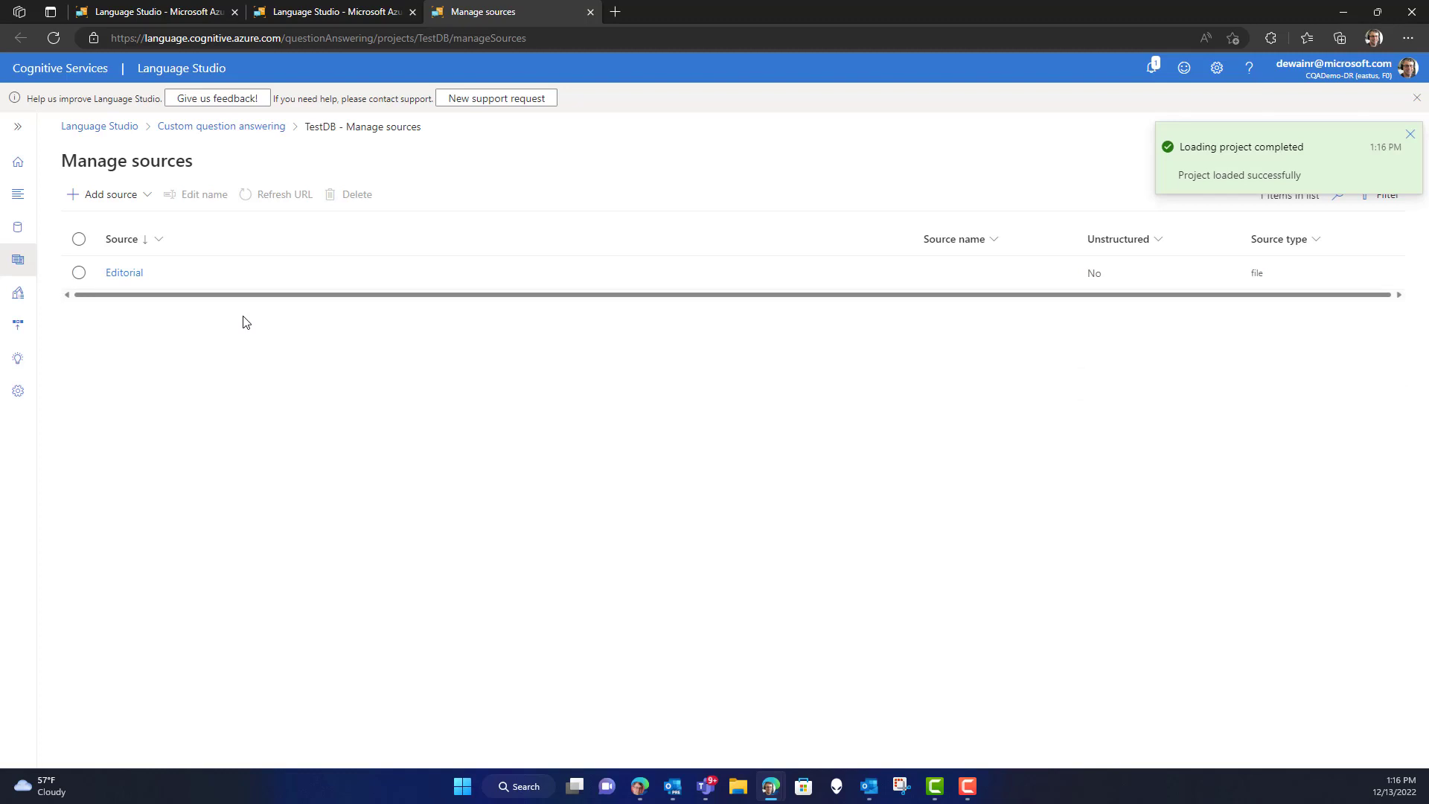
pyautogui.click(125, 273)
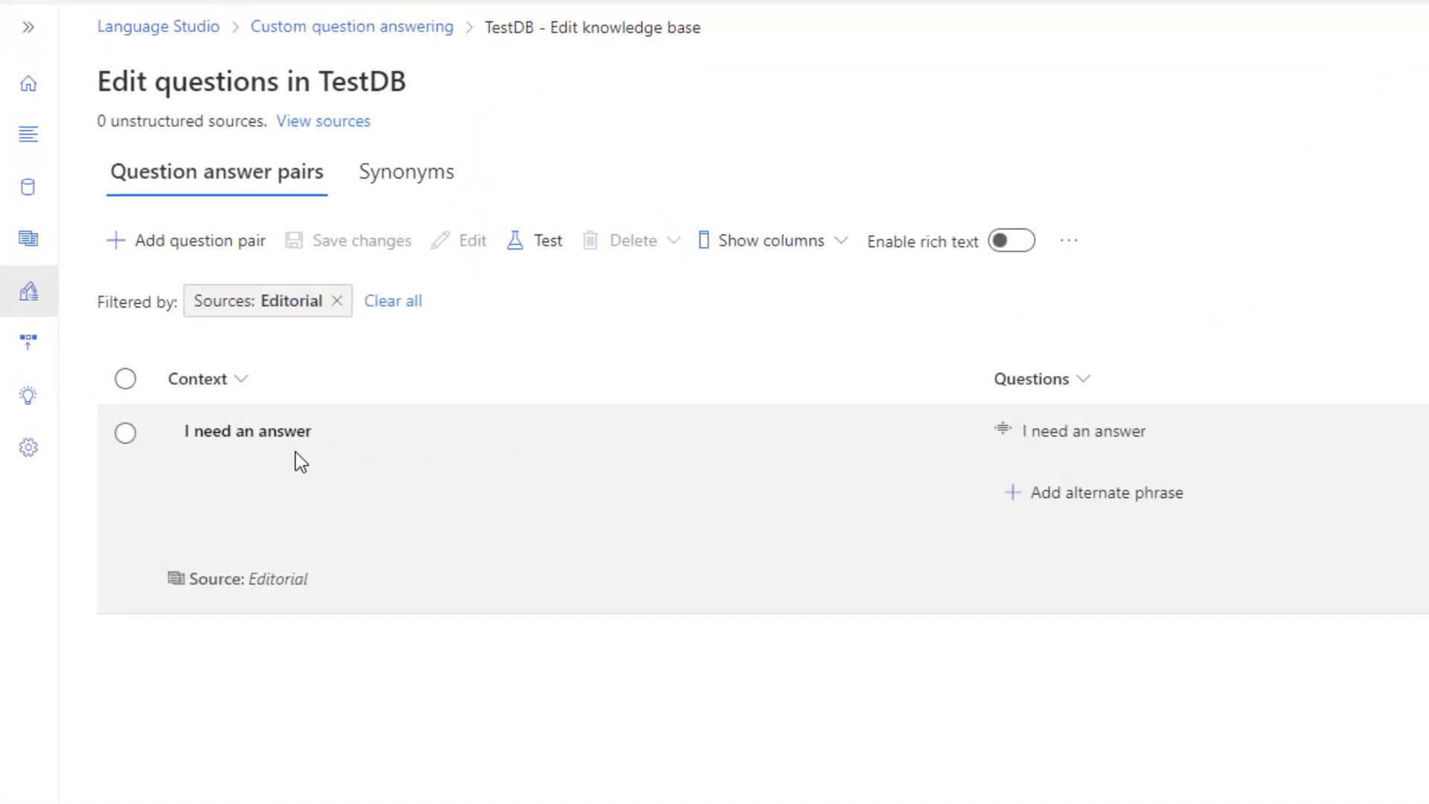
pyautogui.click(195, 242)
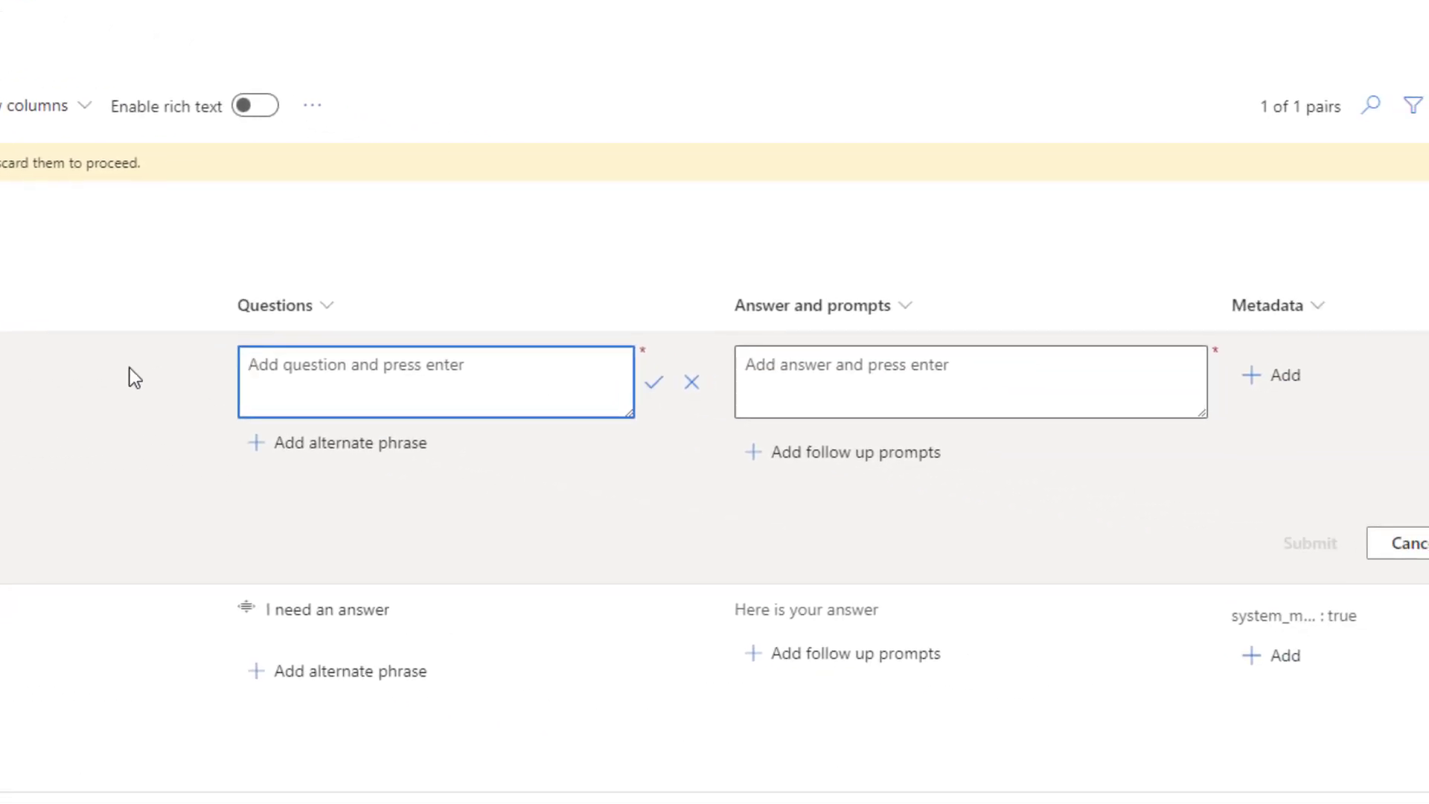
pyautogui.write('What ')
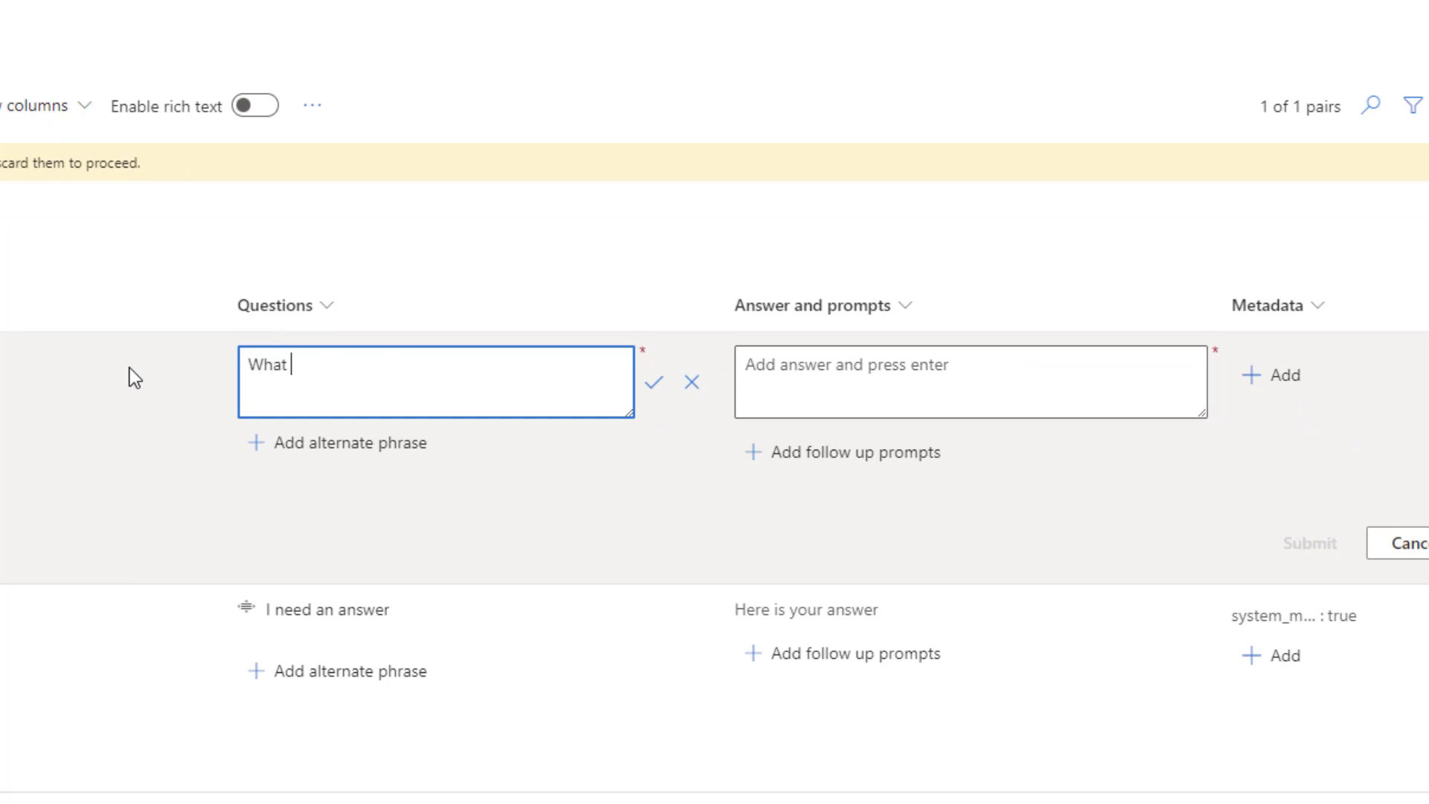
pyautogui.write('is your name?')
pyautogui.click(851, 369)
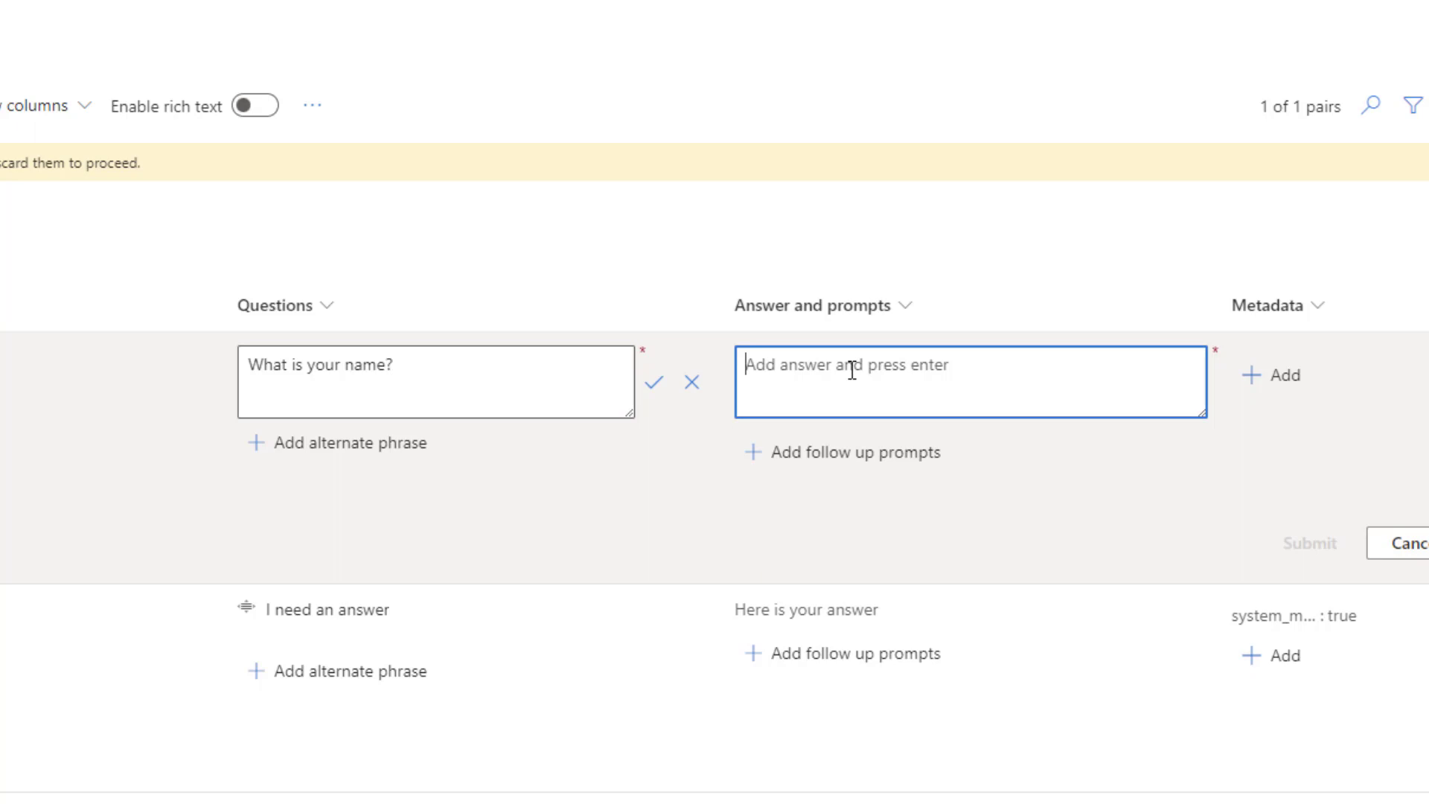
pyautogui.write('I am')
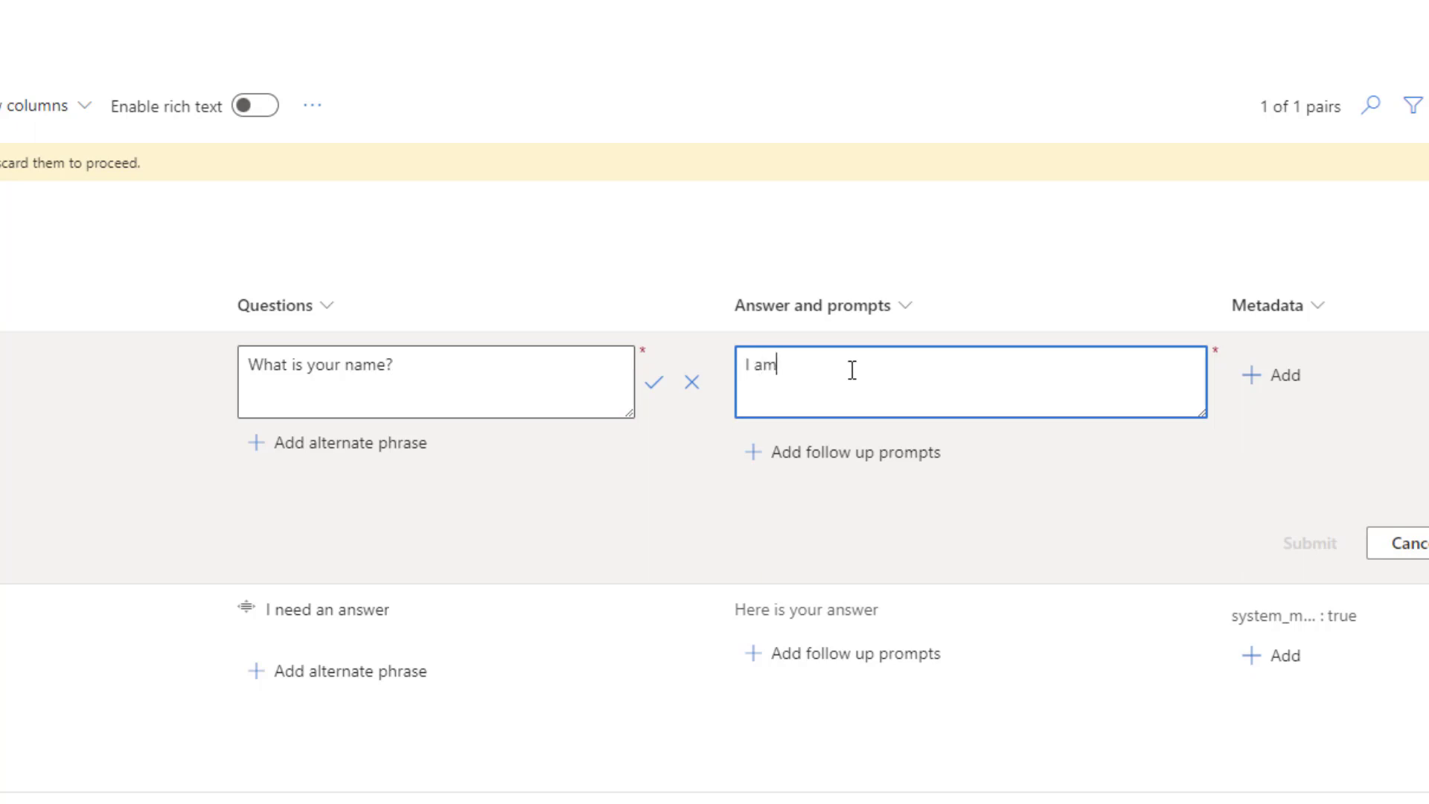
pyautogui.write(" just a testbot, I don't have a")
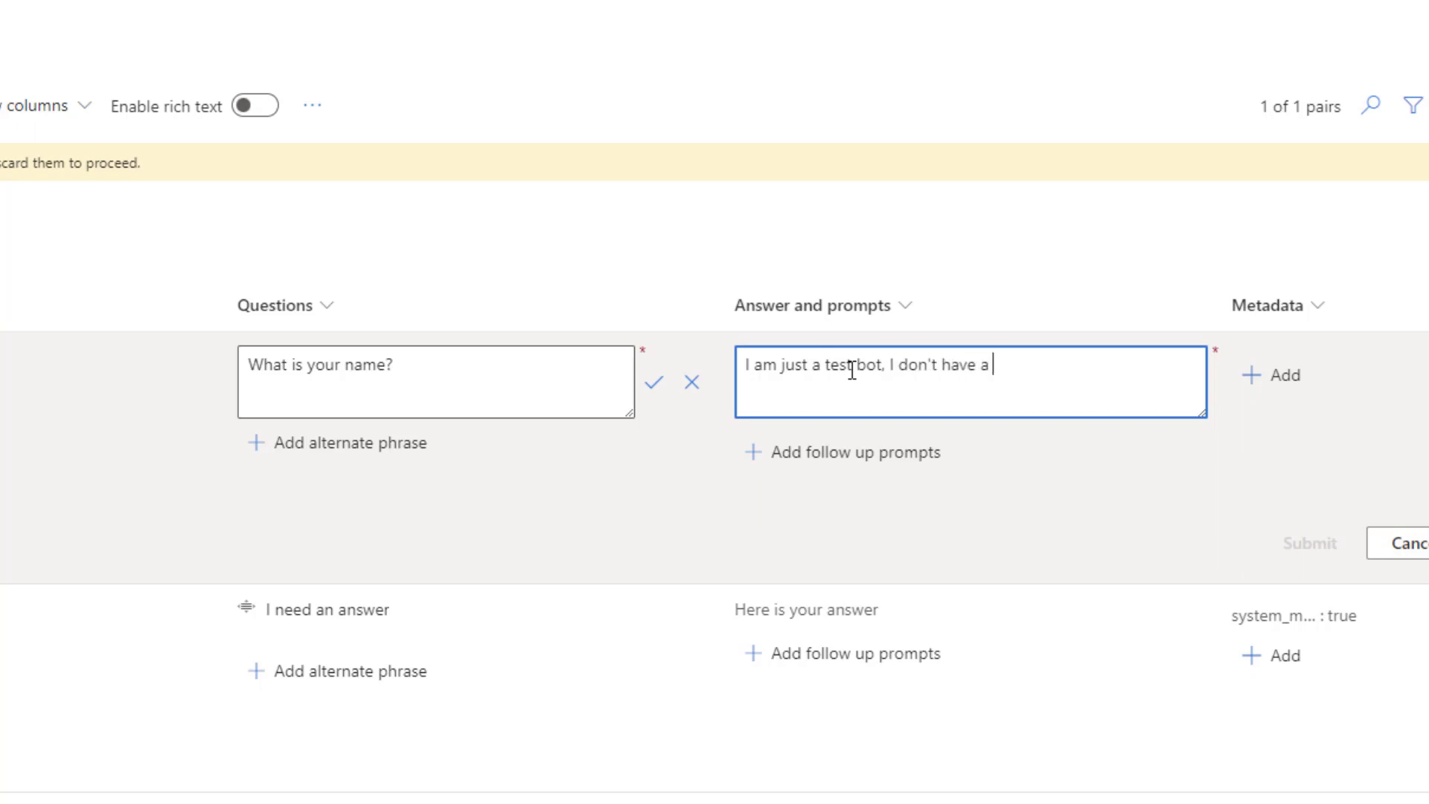
pyautogui.write('name.')
pyautogui.click(653, 383)
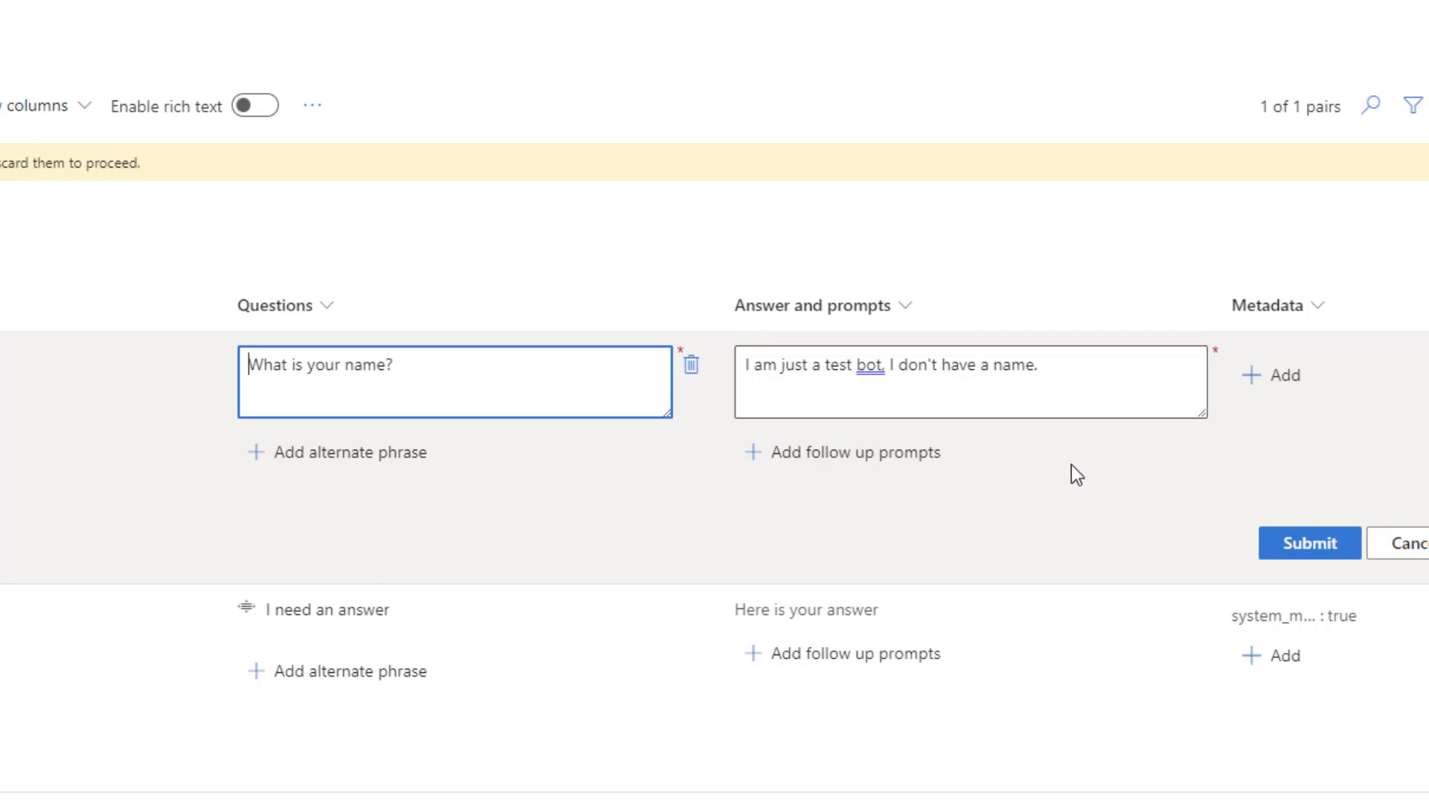
# Submit the new question pair and save the TestDB knowledge base.
pyautogui.click(1299, 545)
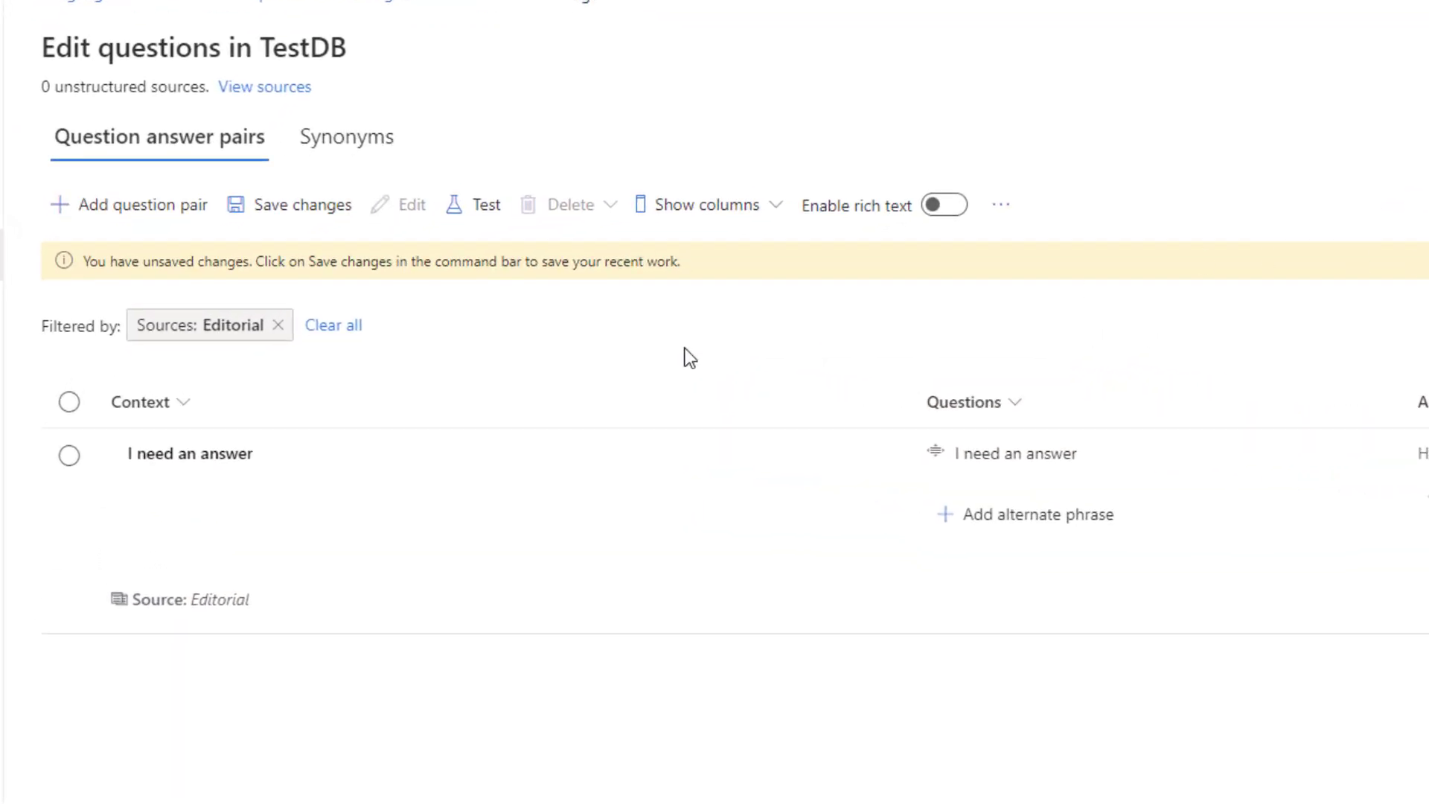
pyautogui.click(294, 205)
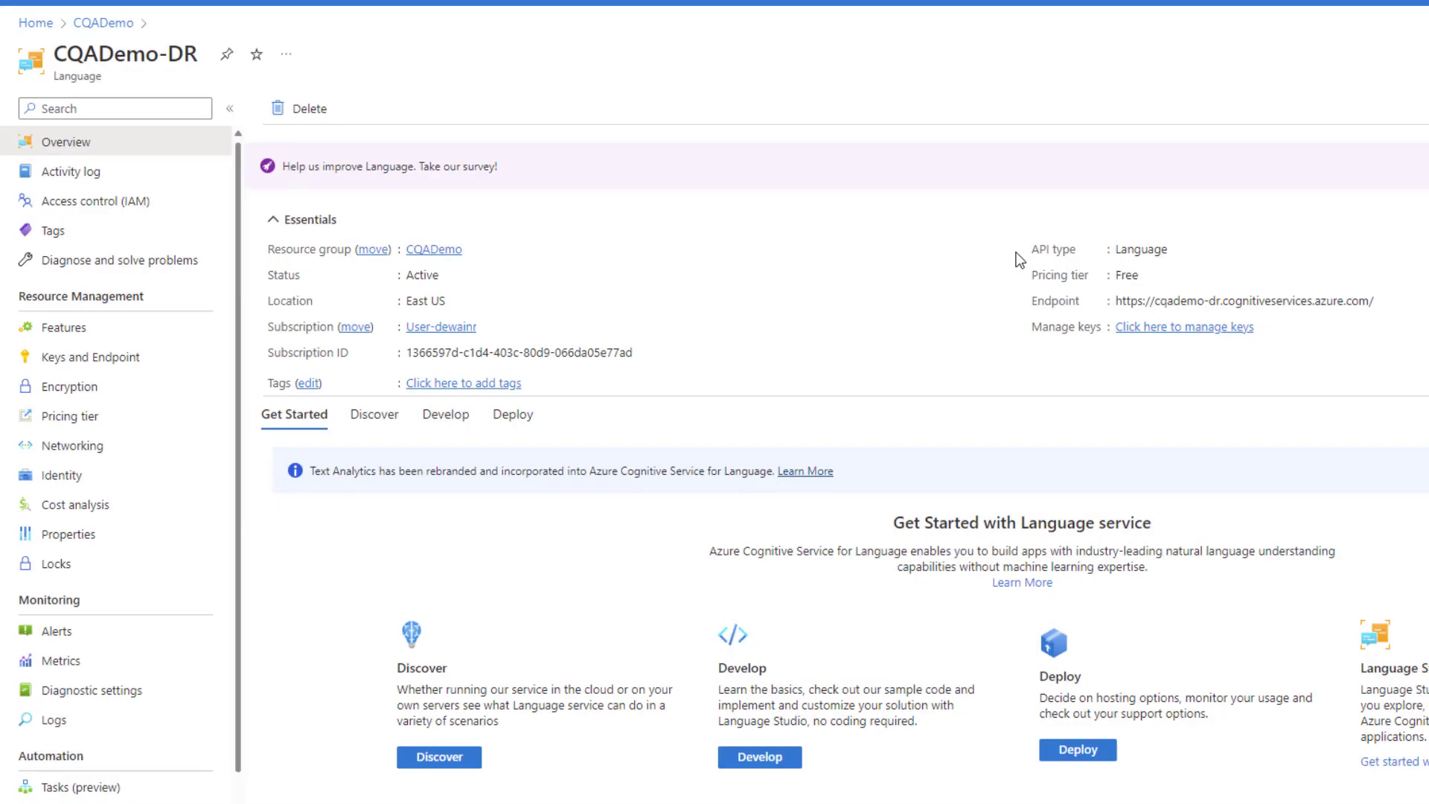
# View the Keys and Endpoint page of the CQADemo-DR Language resource.
pyautogui.click(91, 357)
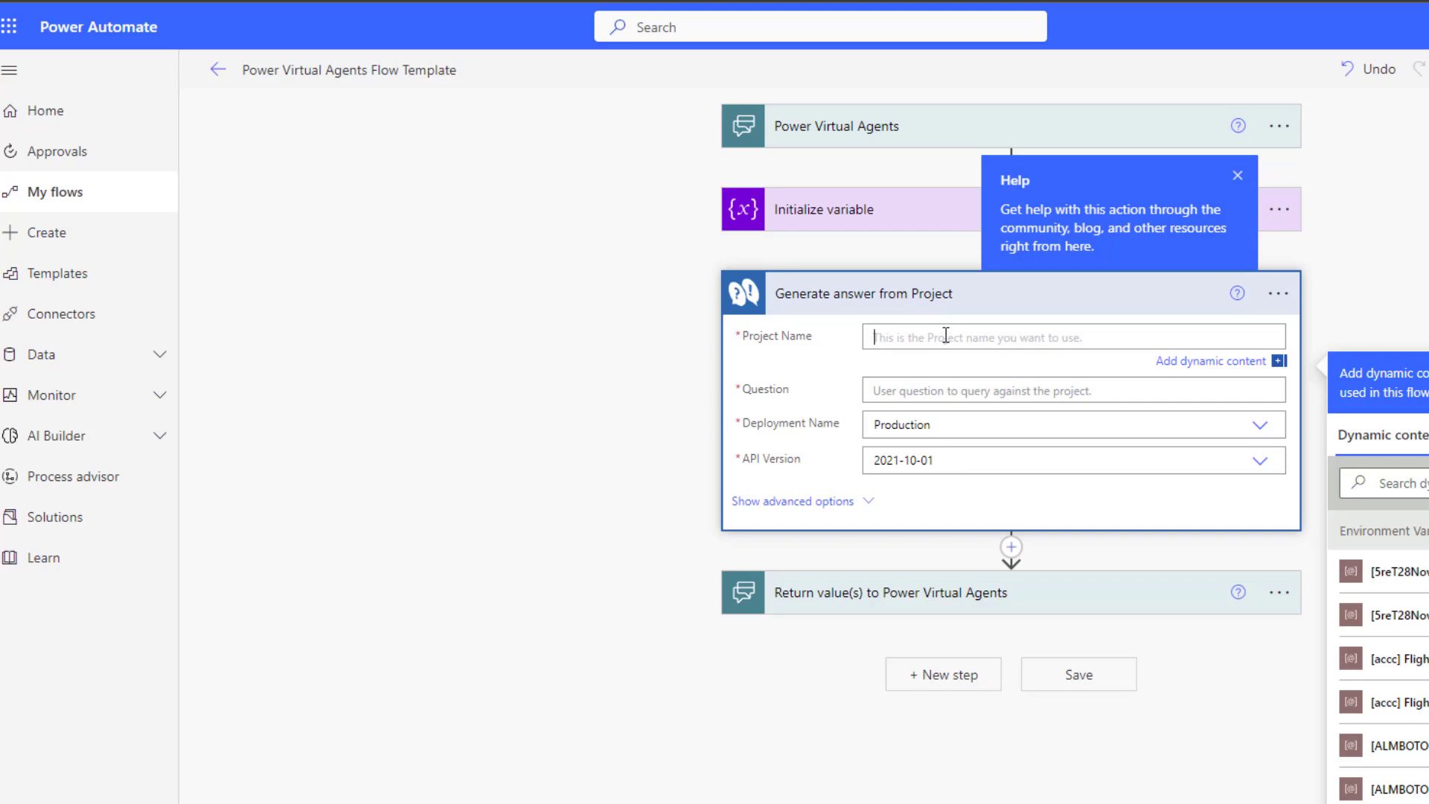
# Set Project Name to TestDB and fill Question with the KBQuestion dynamic content.
pyautogui.write('TestD')
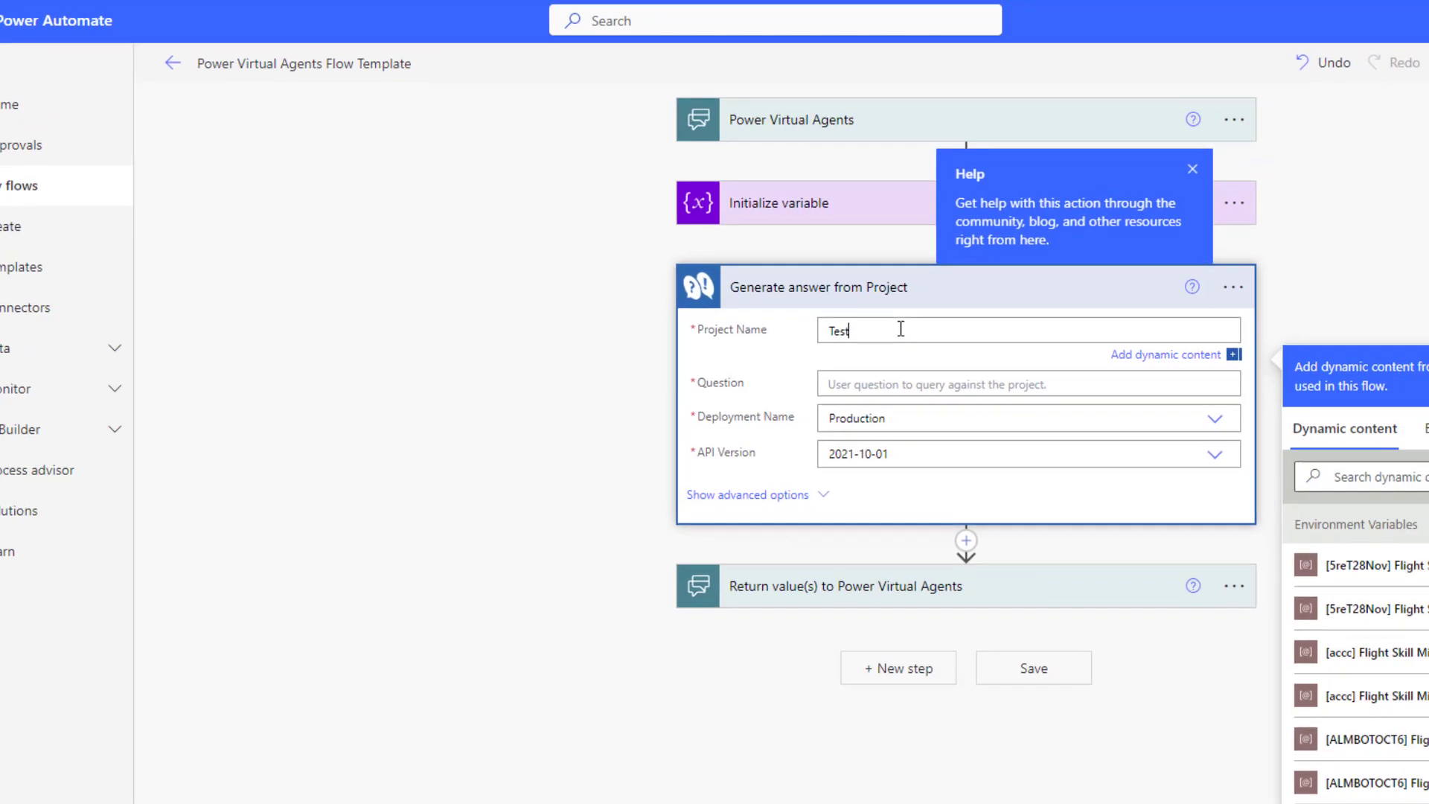
pyautogui.write('B')
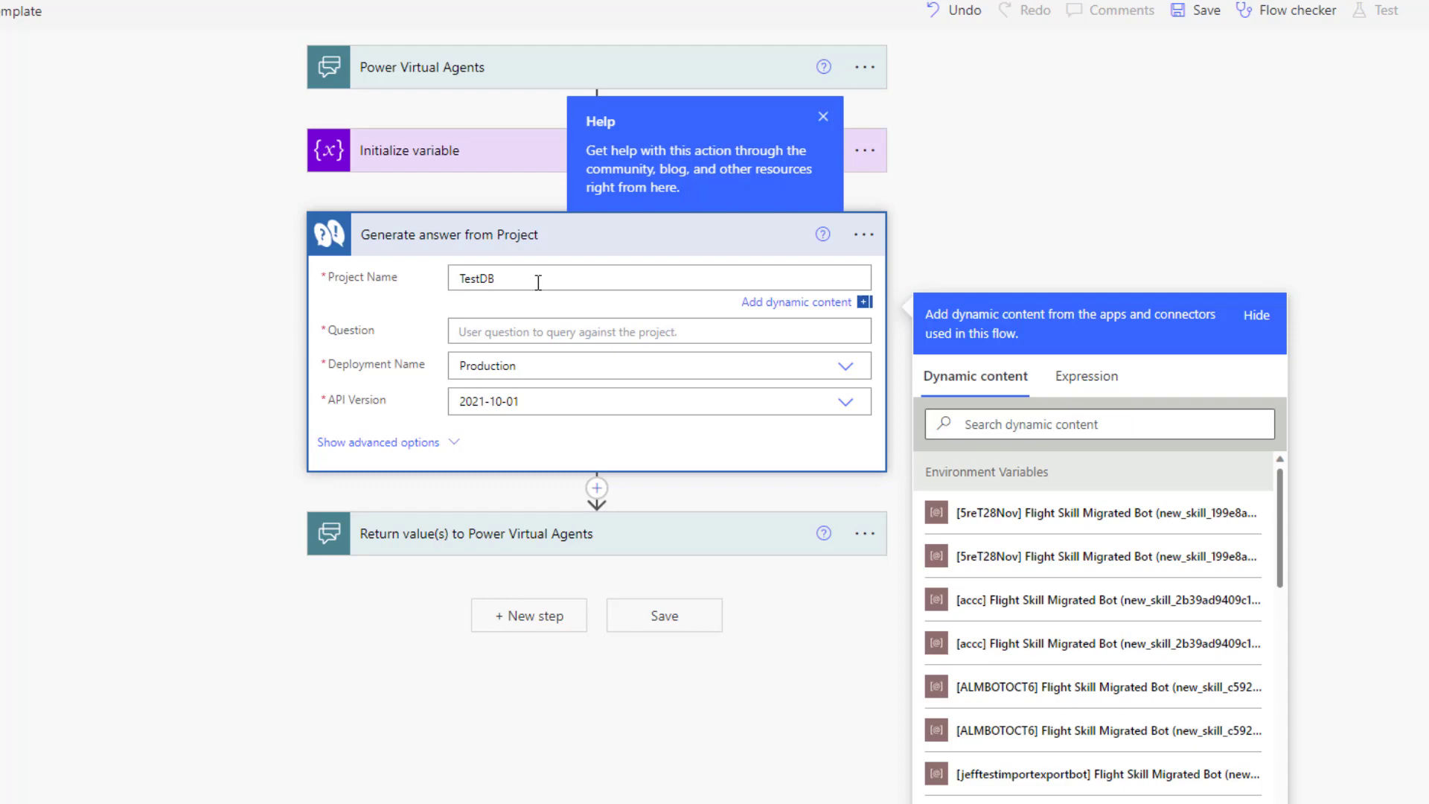
pyautogui.click(495, 331)
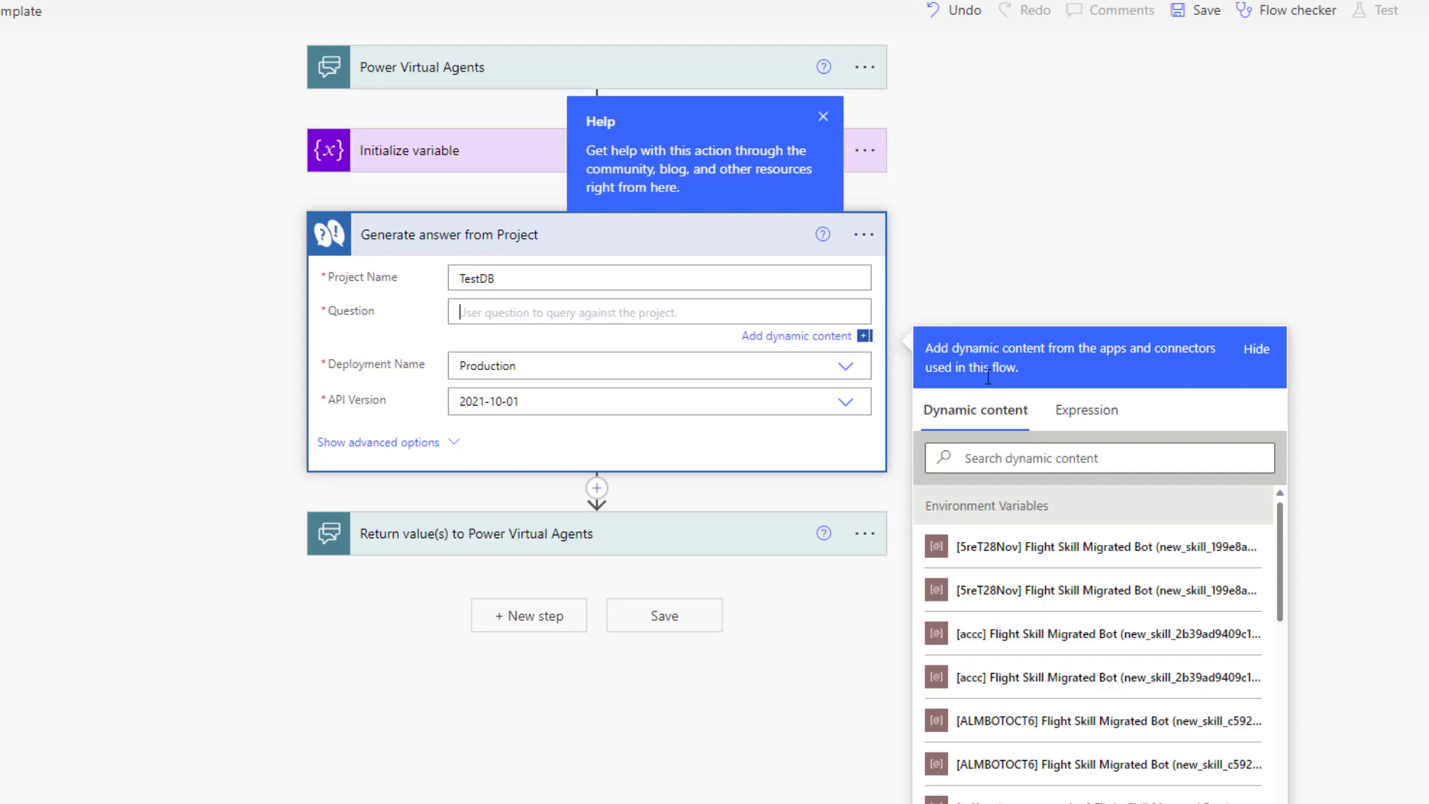
pyautogui.scroll(-10, 1283, 543)
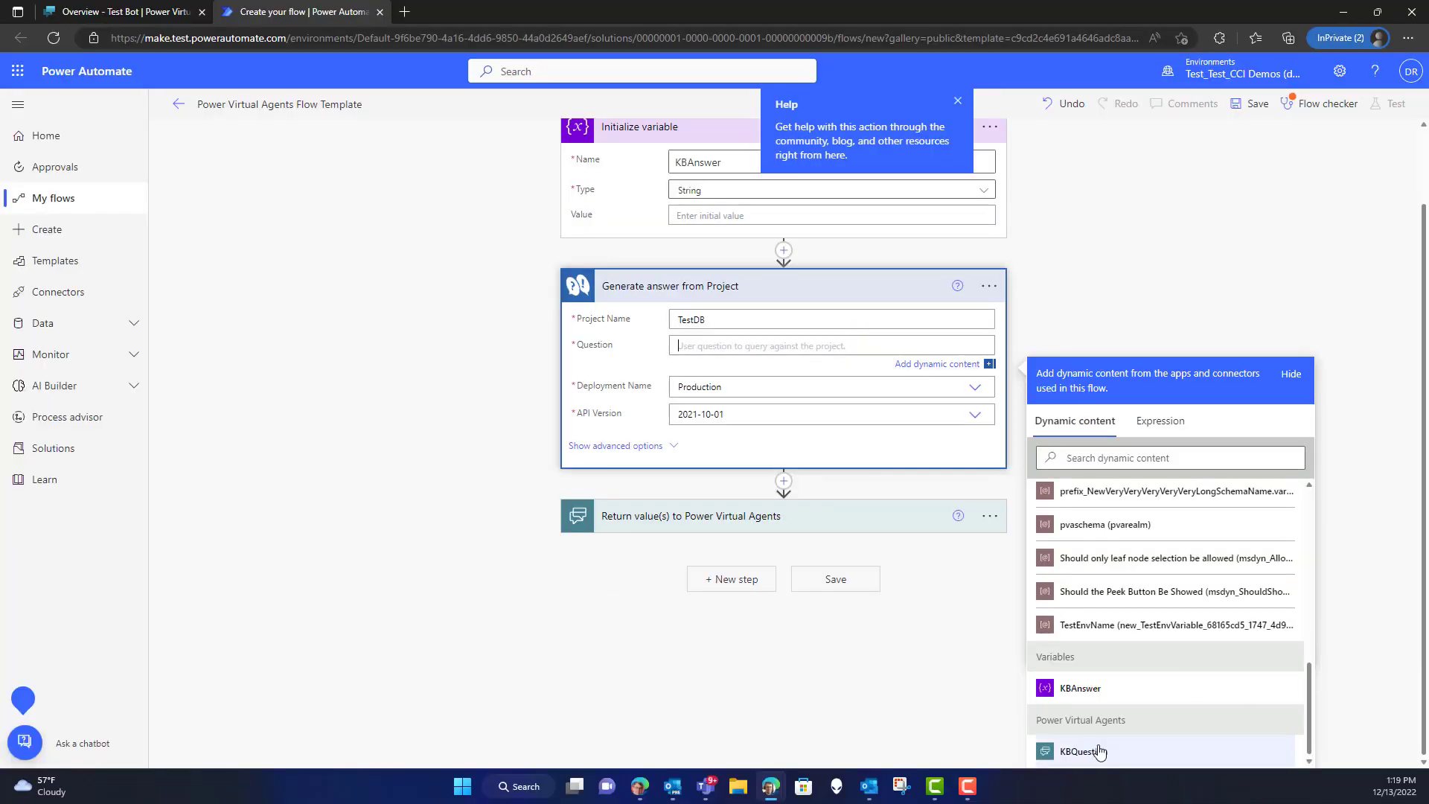
pyautogui.click(1099, 751)
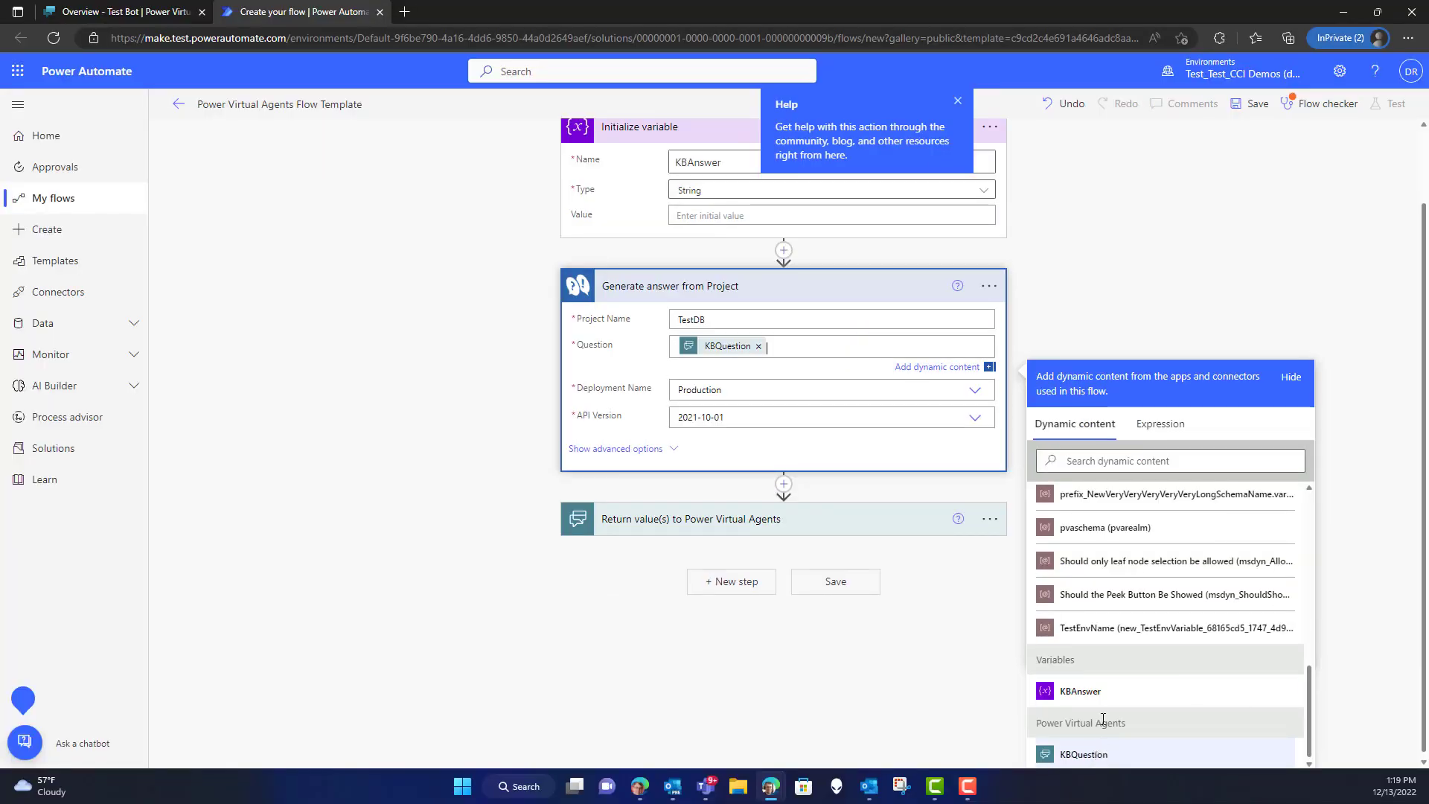
pyautogui.click(1112, 281)
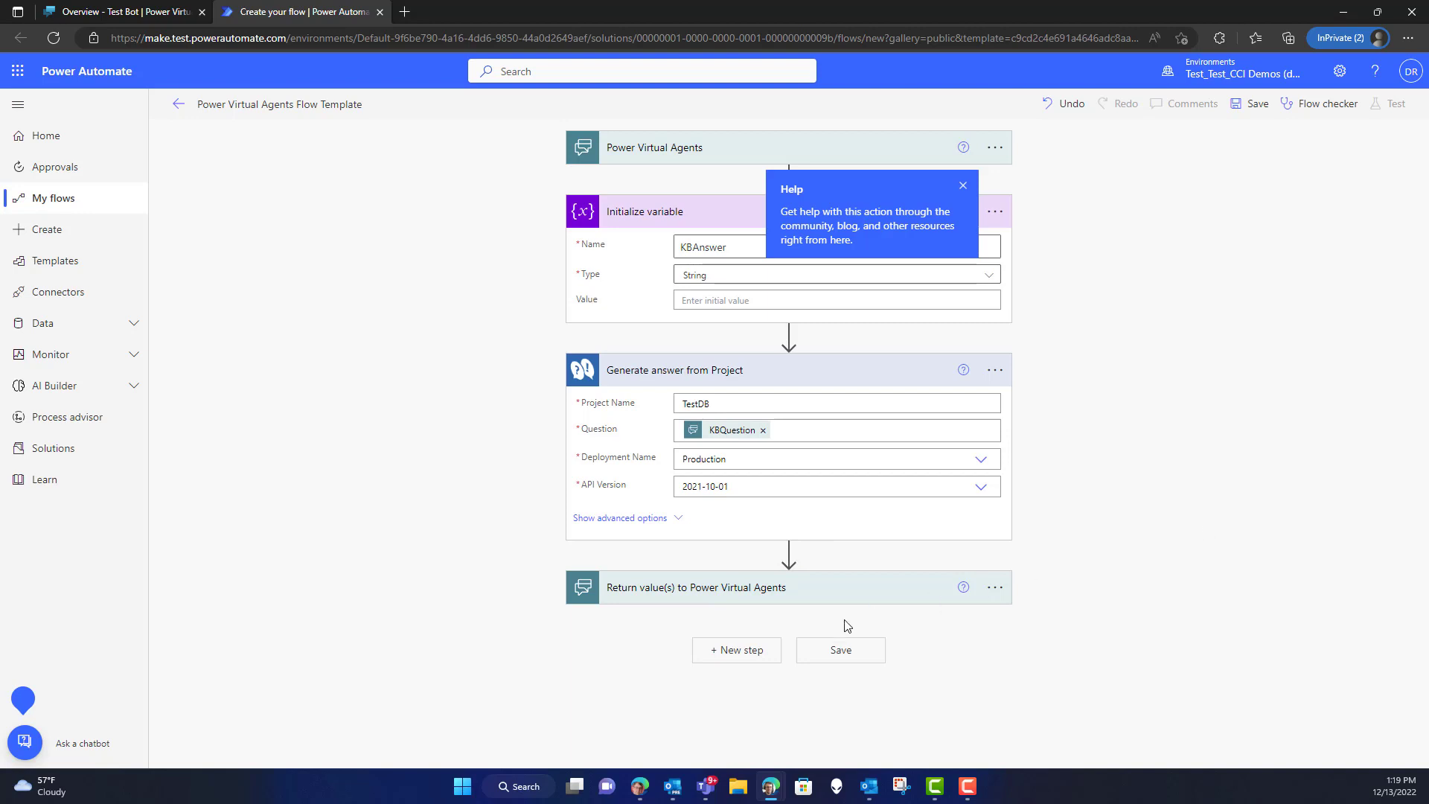
# Insert a Control Apply to each loop after Generate answer from Project, iterating over 'answers'.
pyautogui.click(788, 553)
pyautogui.click(780, 575)
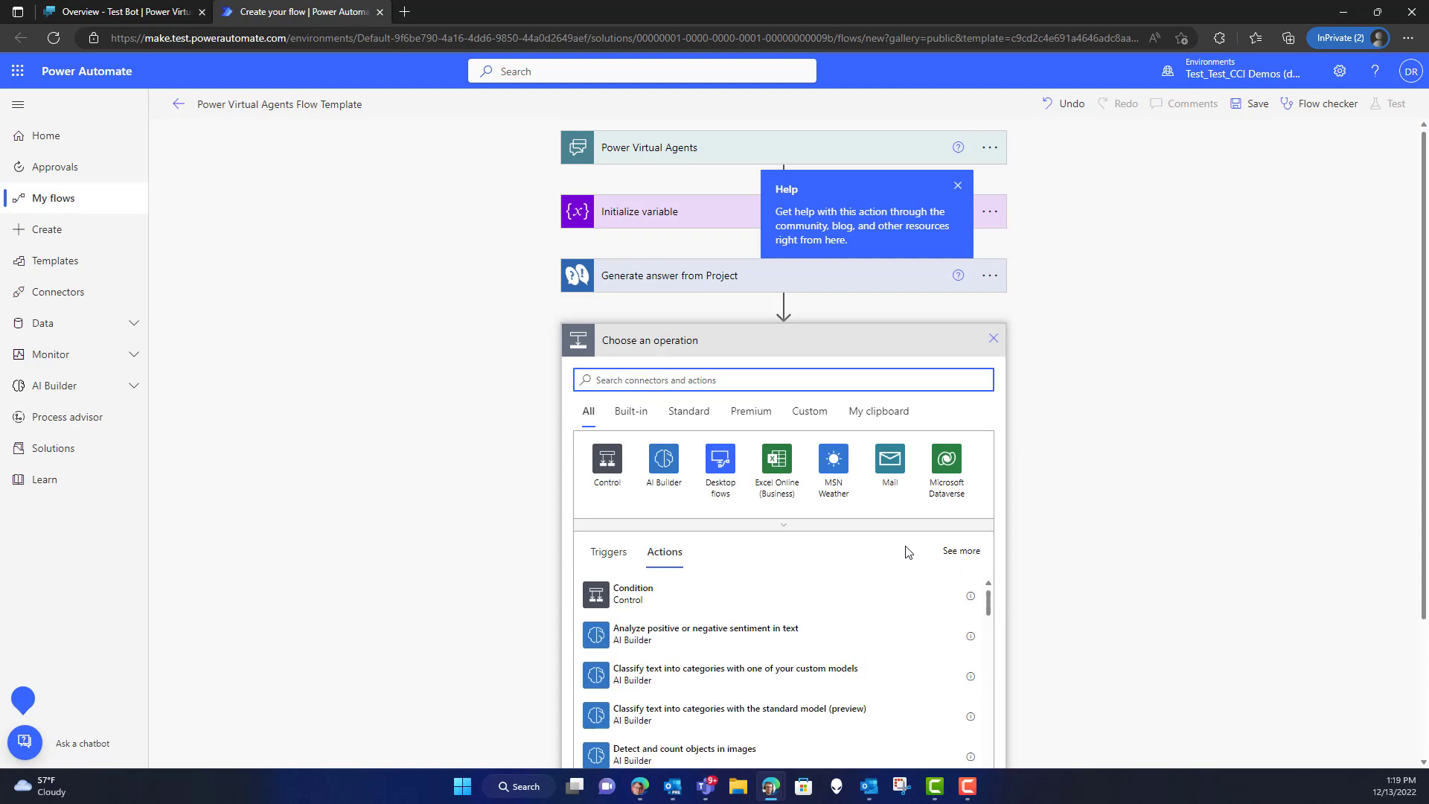
pyautogui.write('apply to')
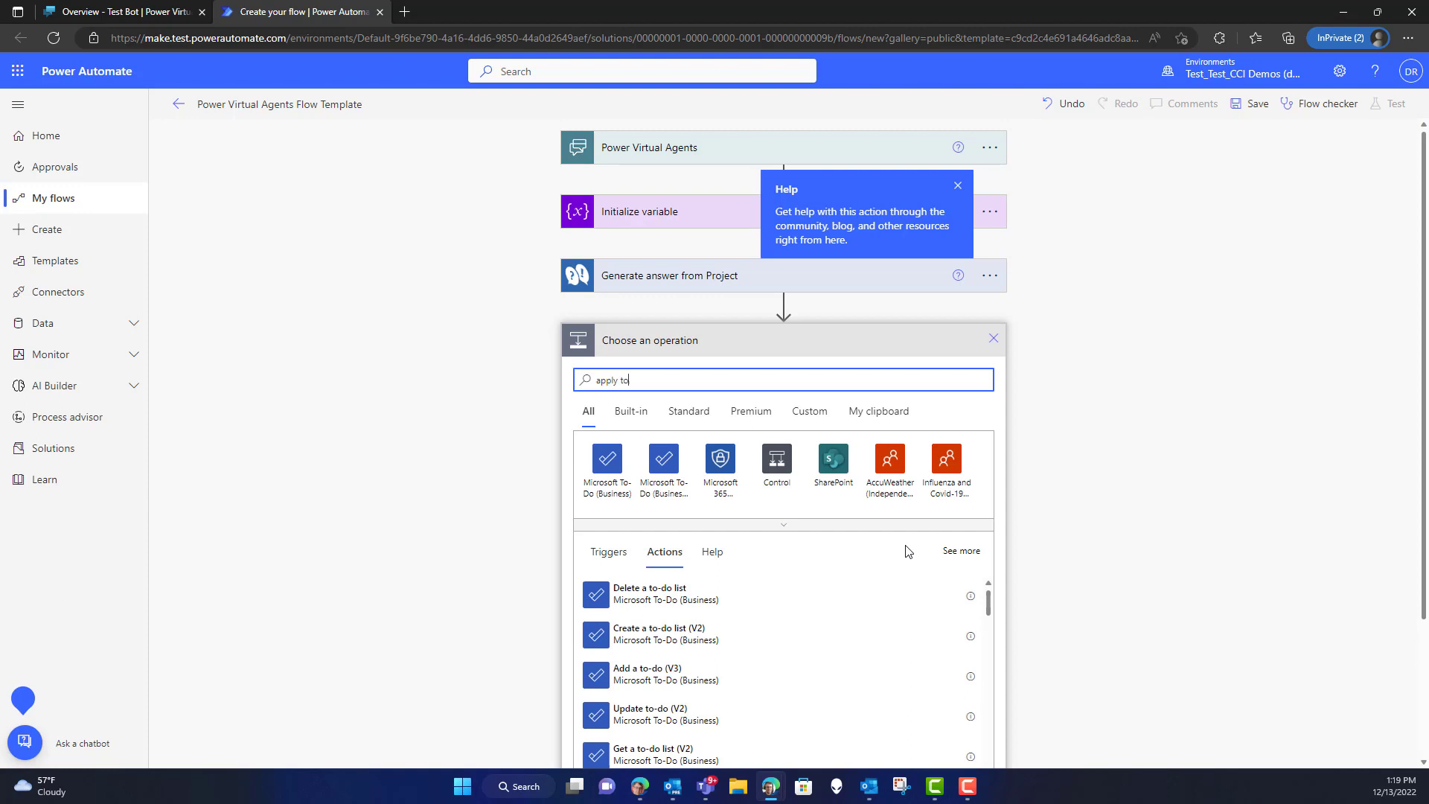
pyautogui.click(776, 465)
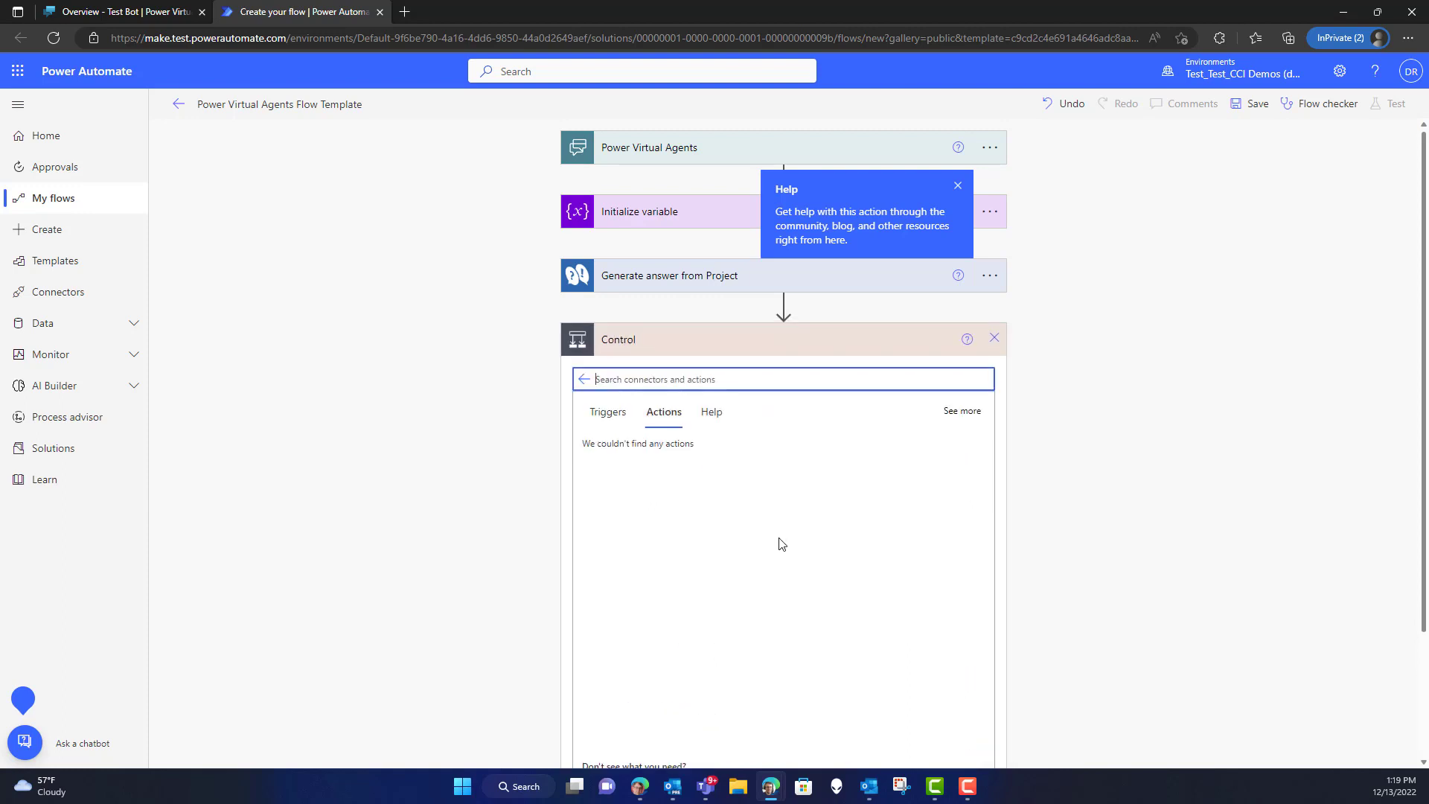
pyautogui.click(682, 498)
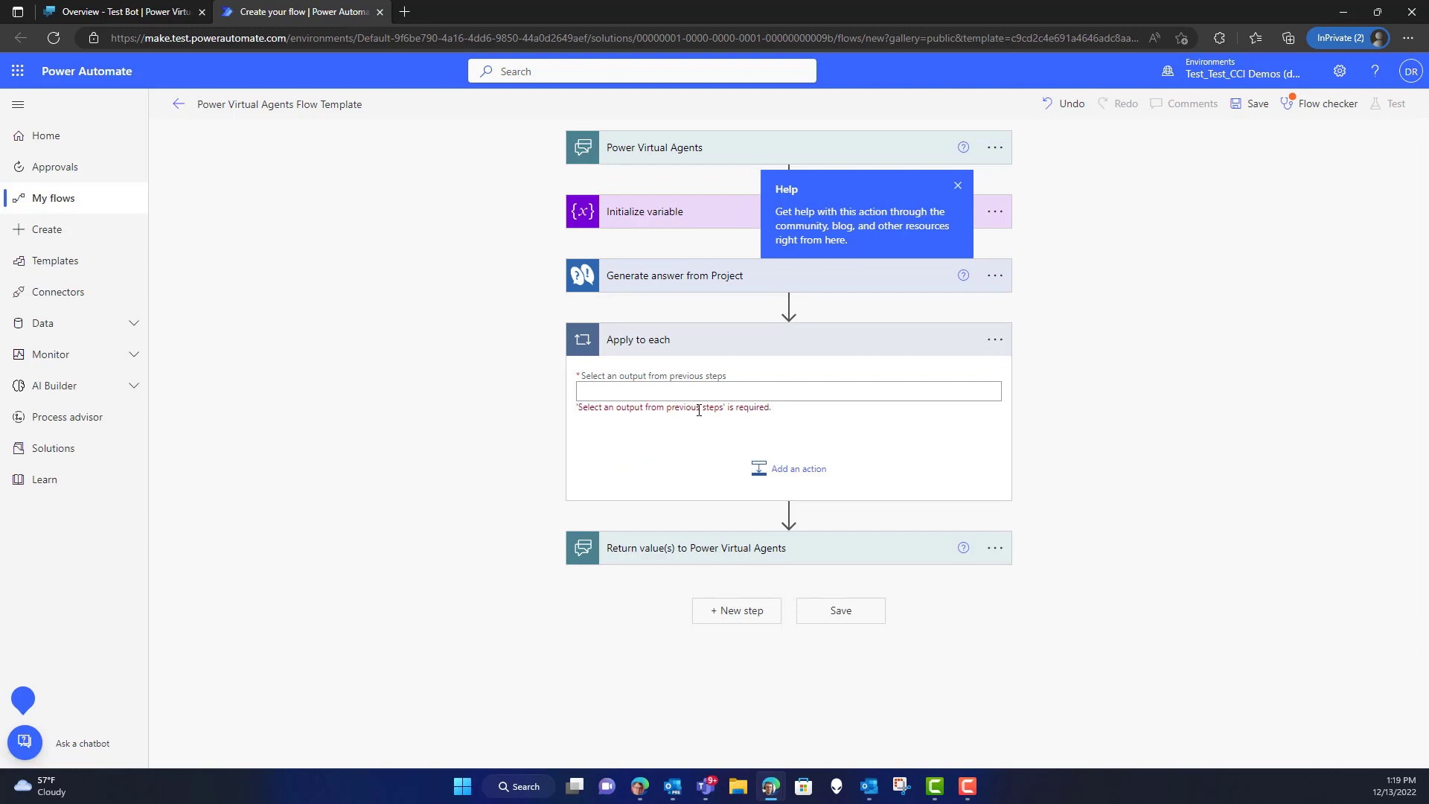
pyautogui.click(691, 393)
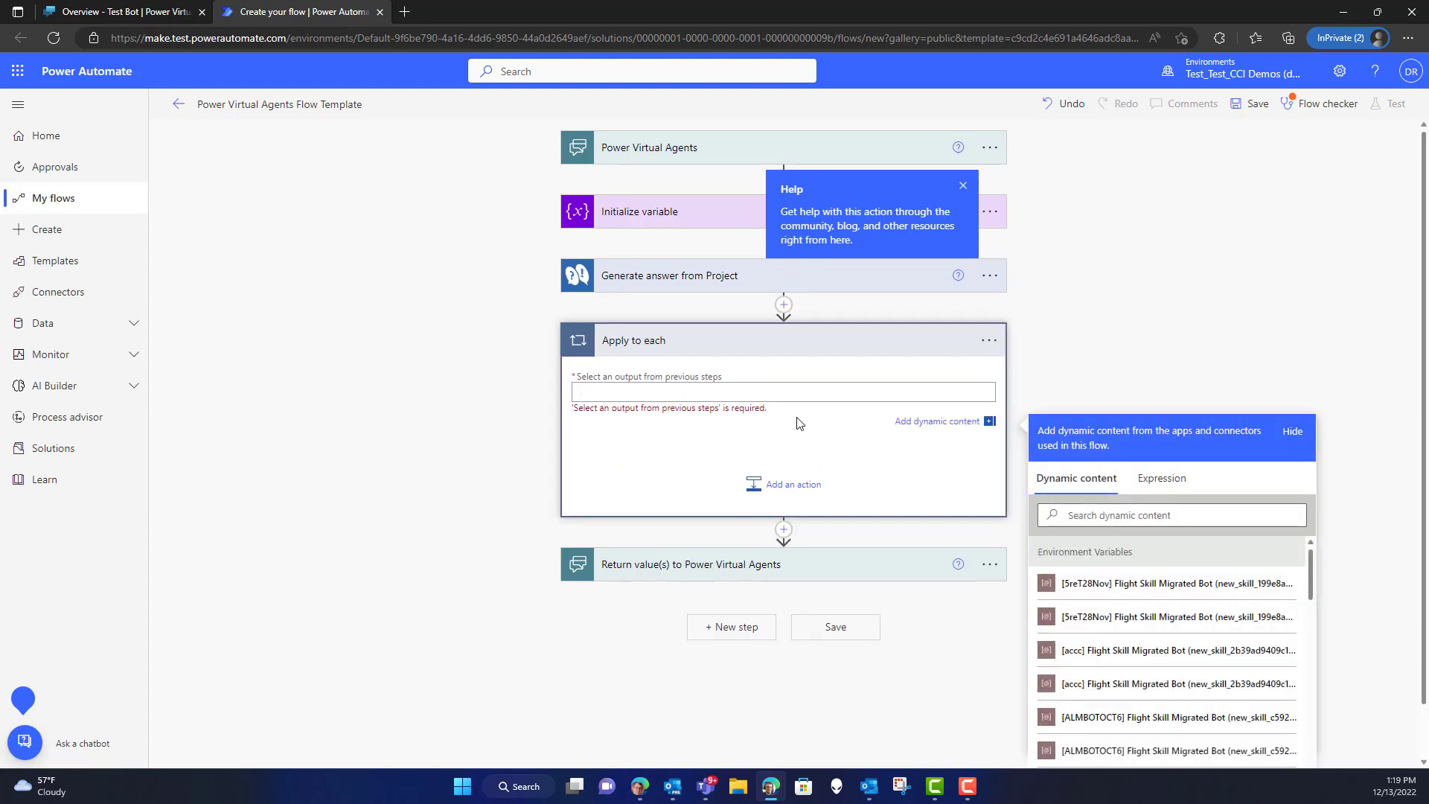
pyautogui.scroll(-1, 1348, 592)
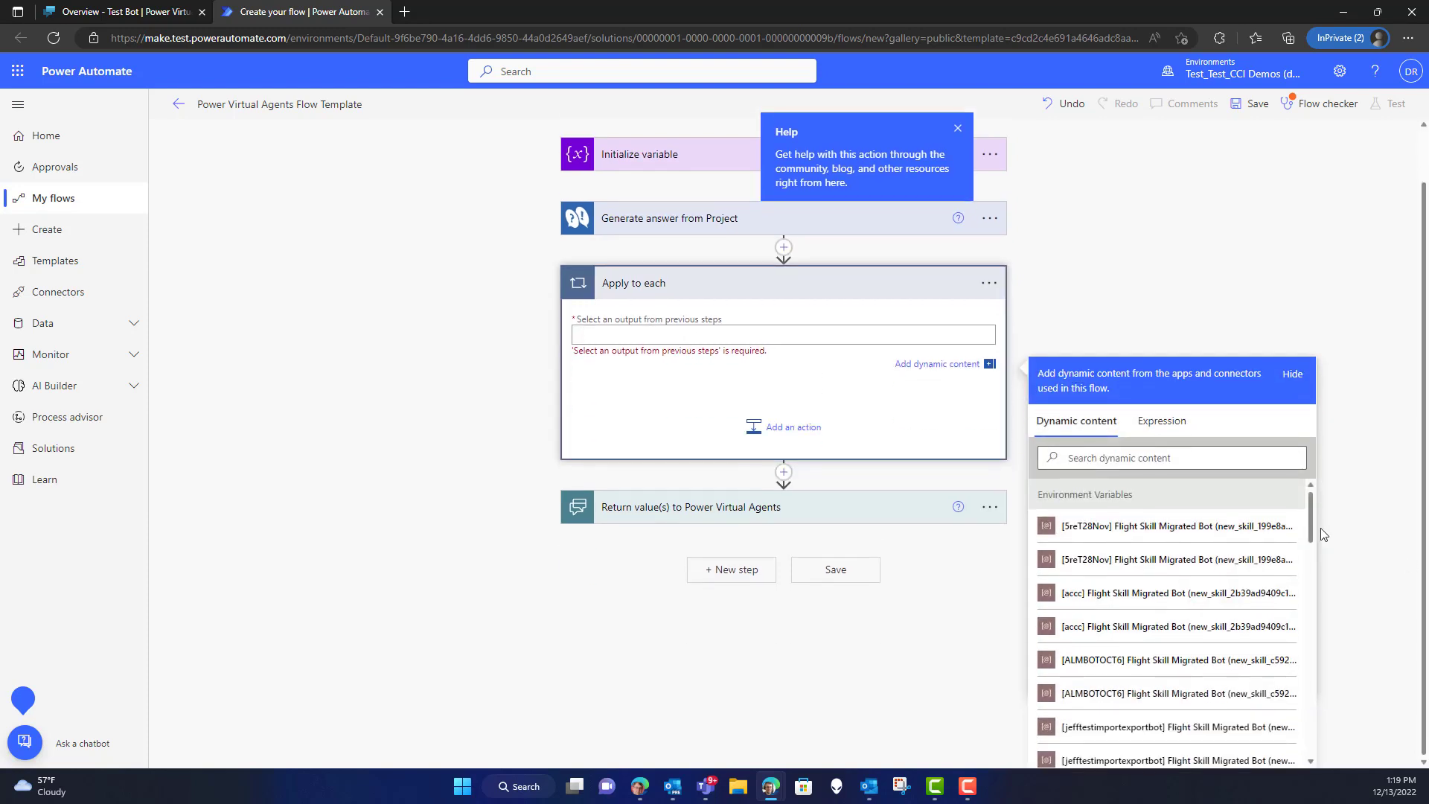
pyautogui.moveTo(1311, 521); pyautogui.dragTo(1321, 642)
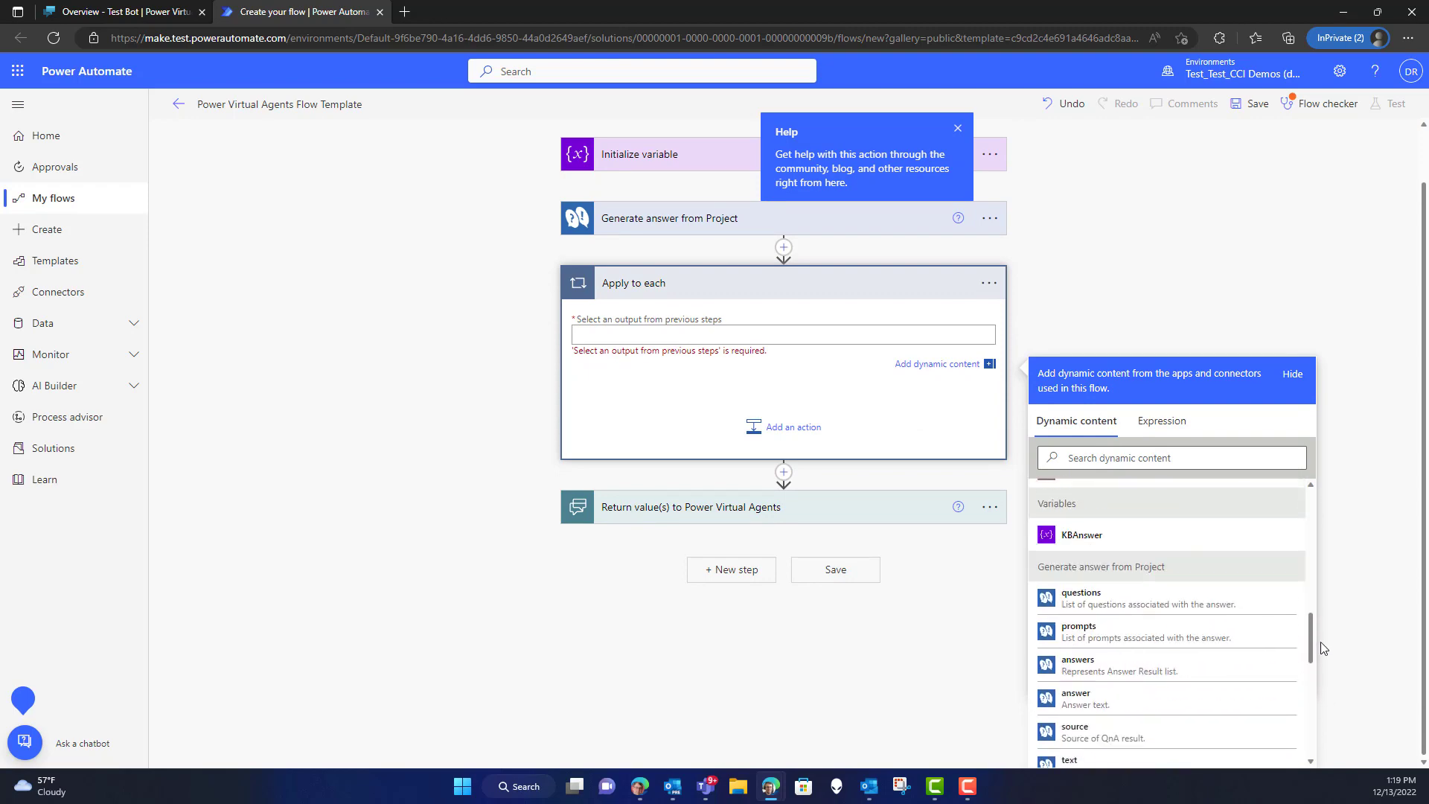
pyautogui.click(1206, 680)
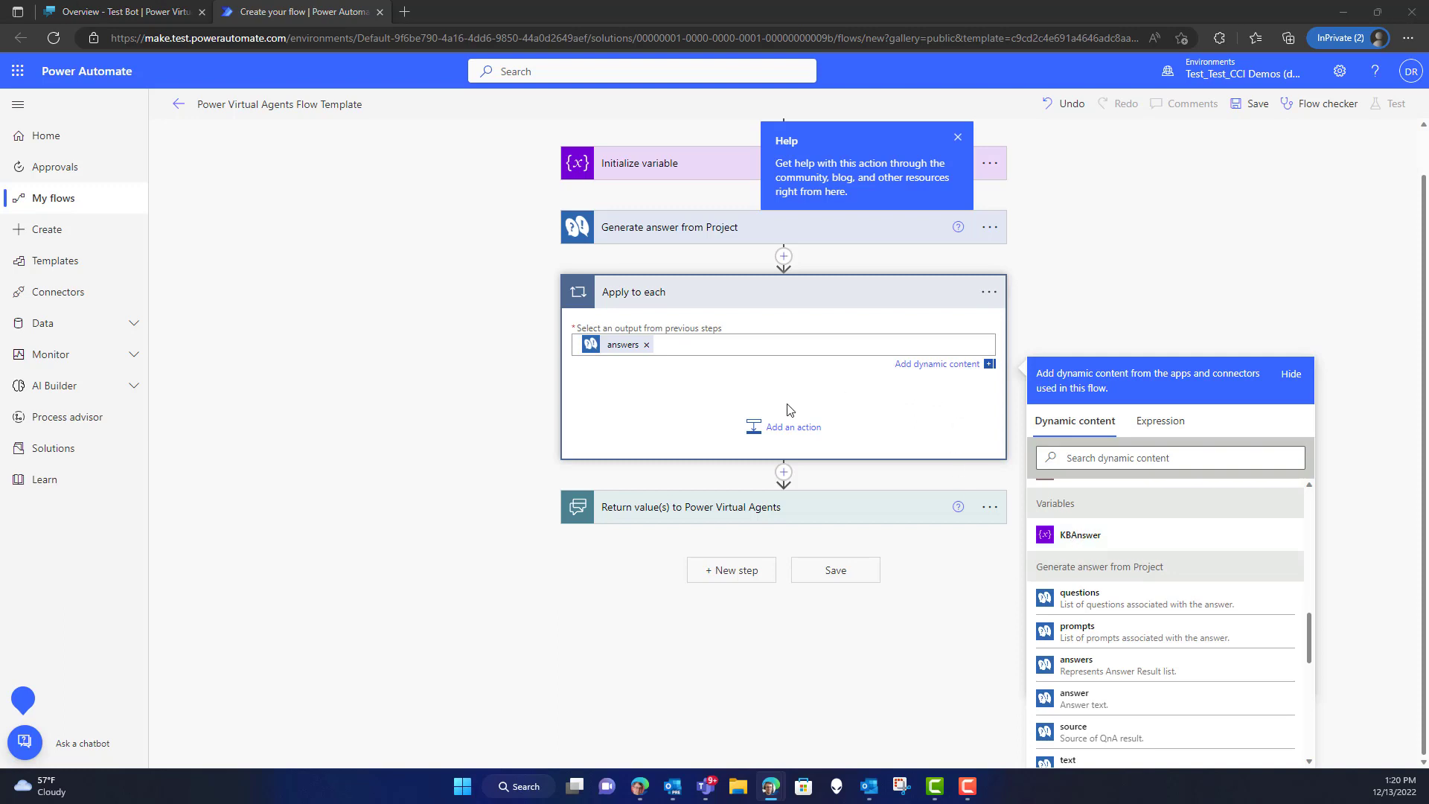
# Add a Set variable action inside the loop targeting the KBAnswer variable.
pyautogui.click(782, 436)
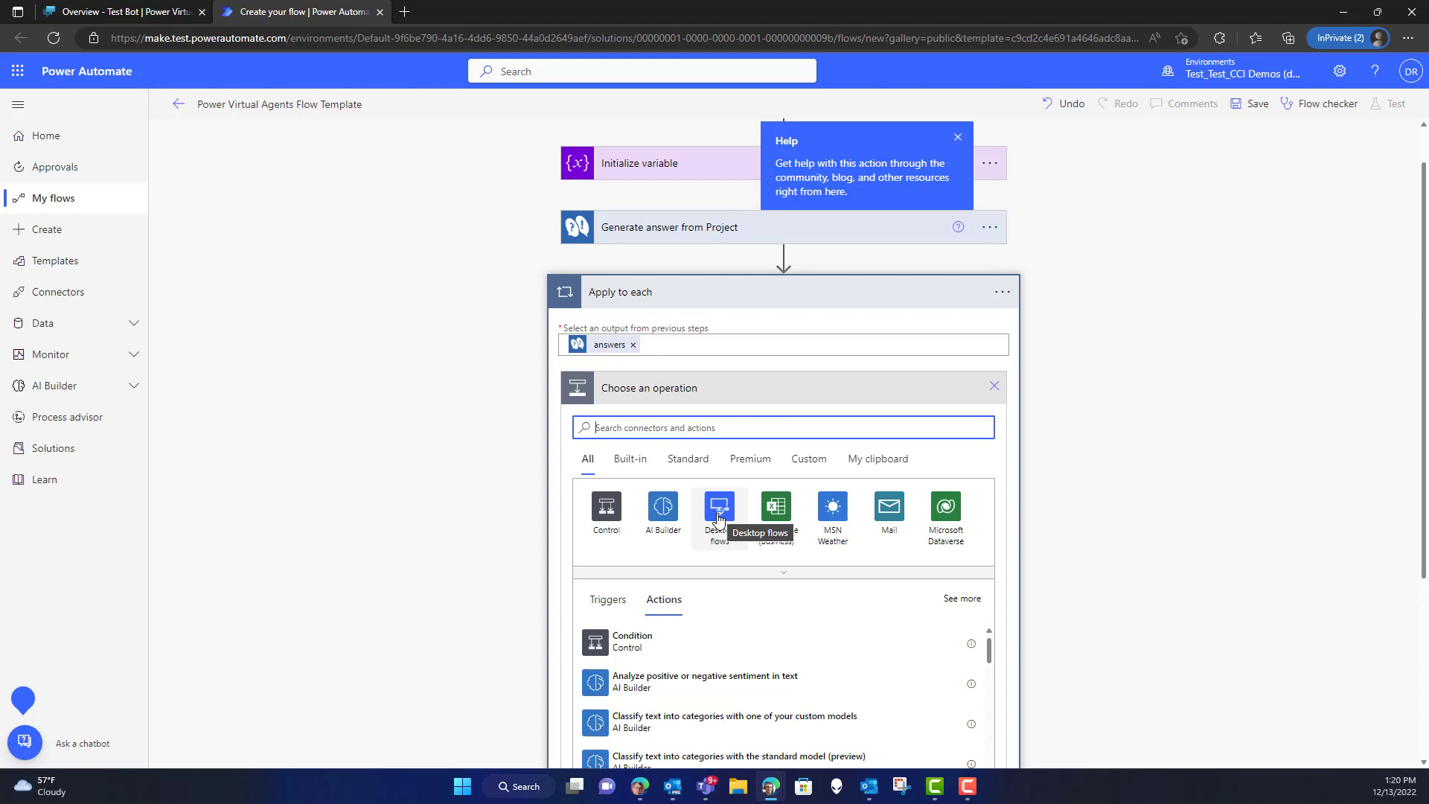
pyautogui.write('set')
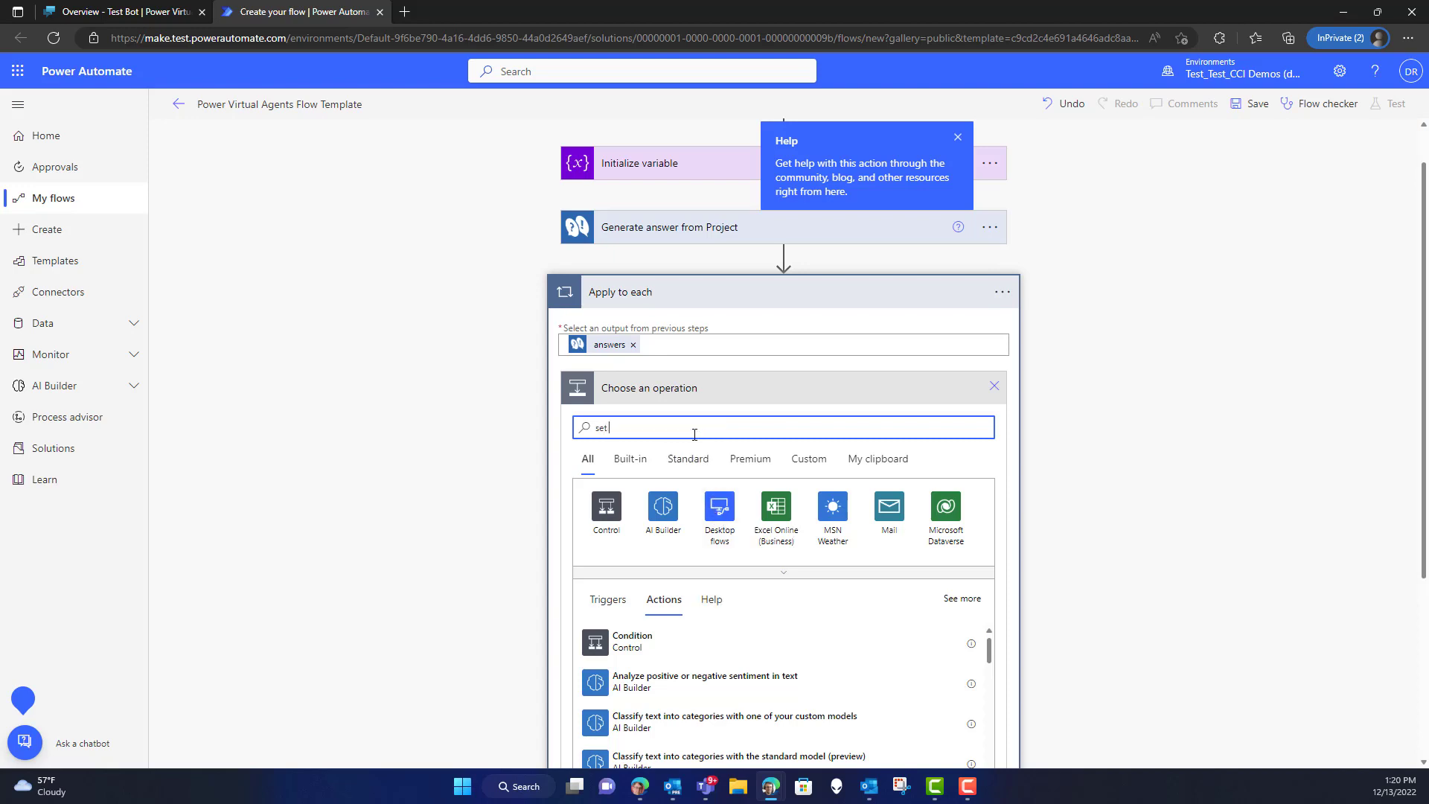
pyautogui.write(' var')
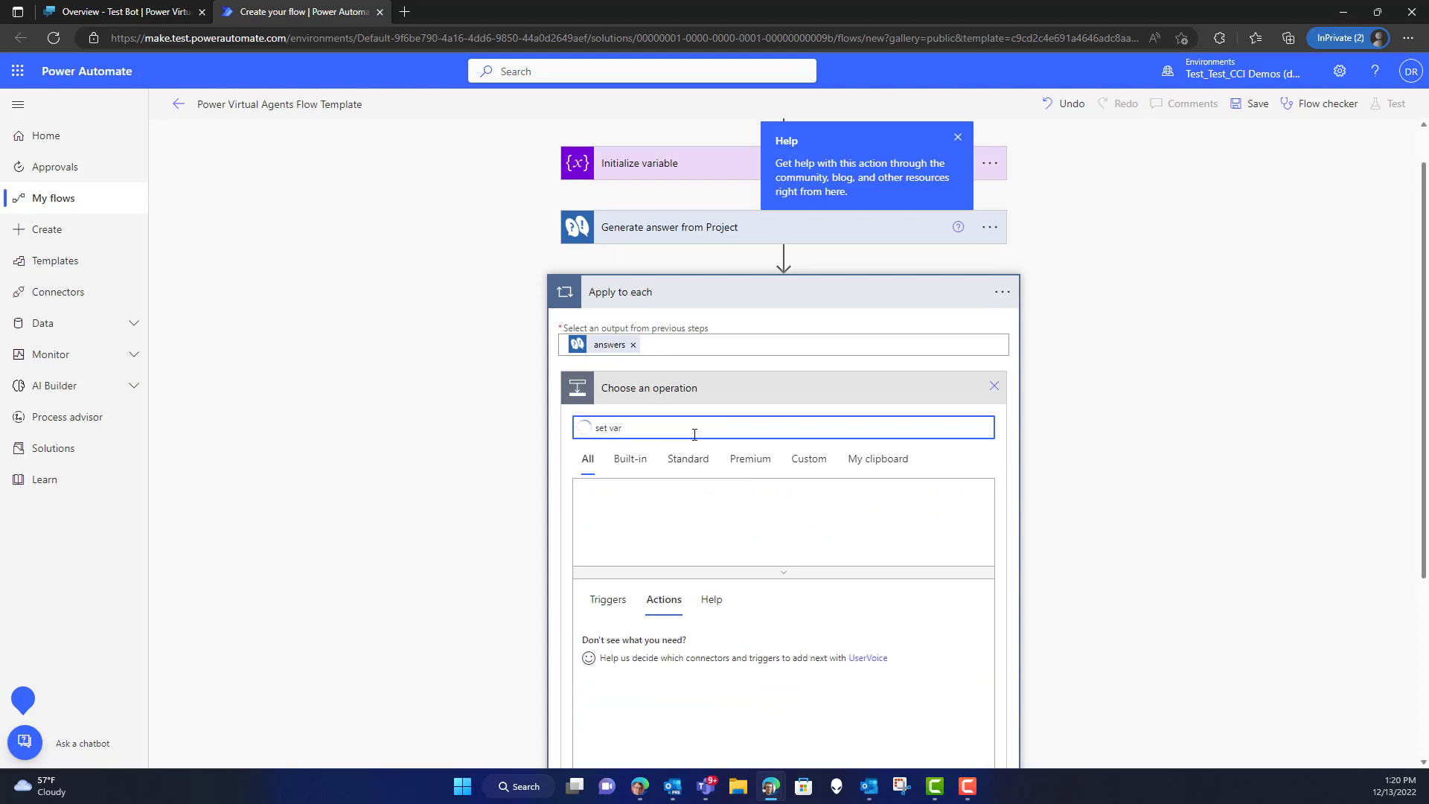
pyautogui.scroll(-1, 753, 662)
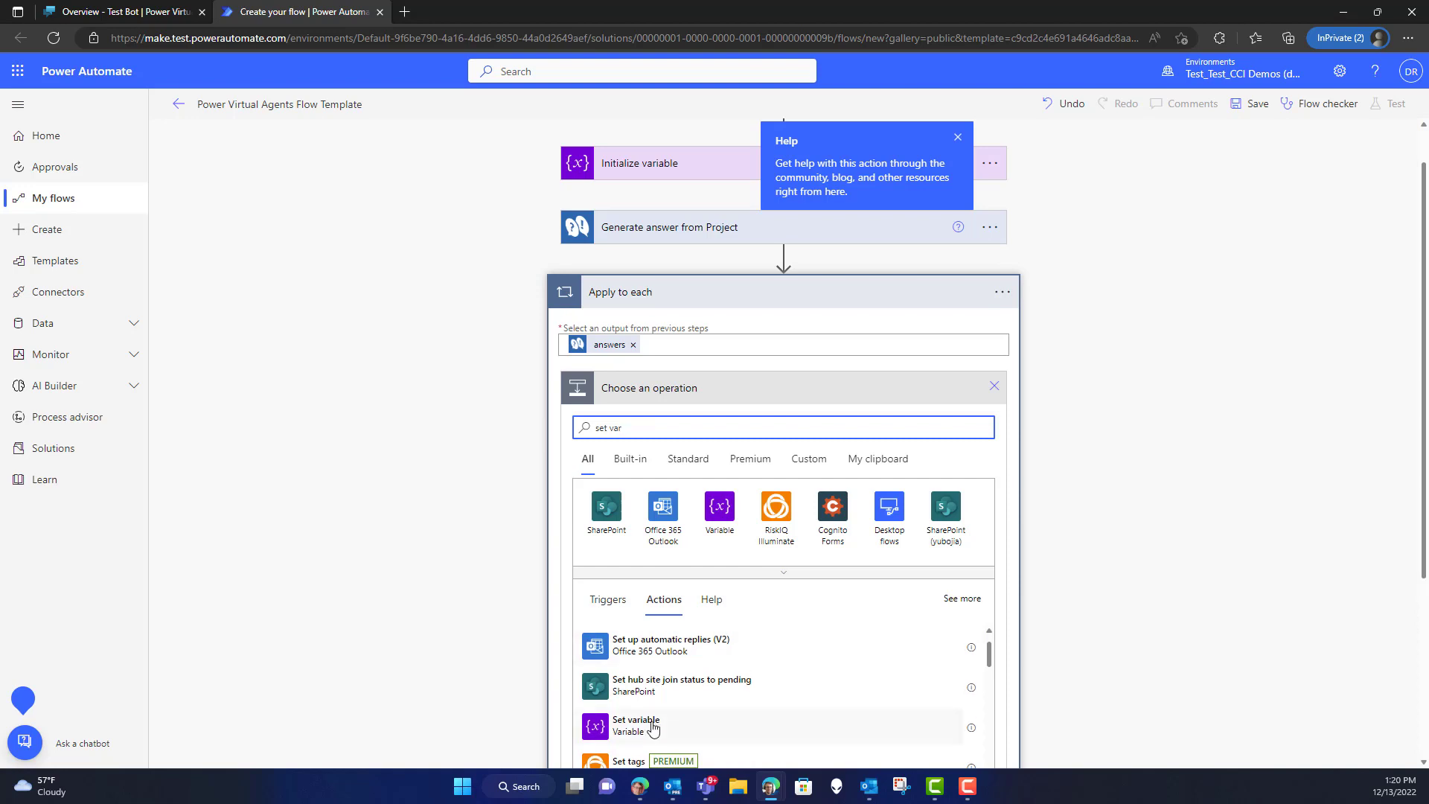
pyautogui.click(650, 726)
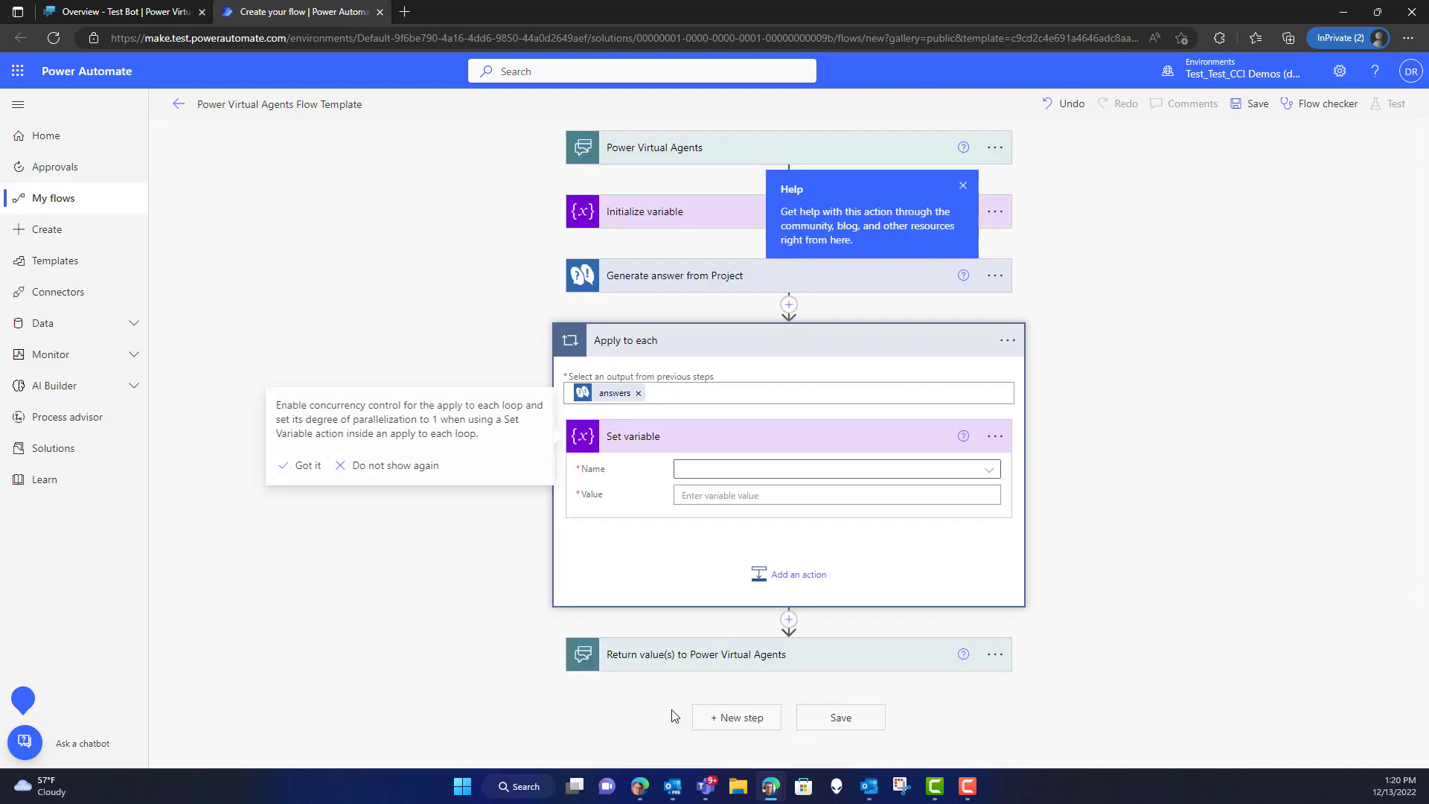
pyautogui.click(734, 469)
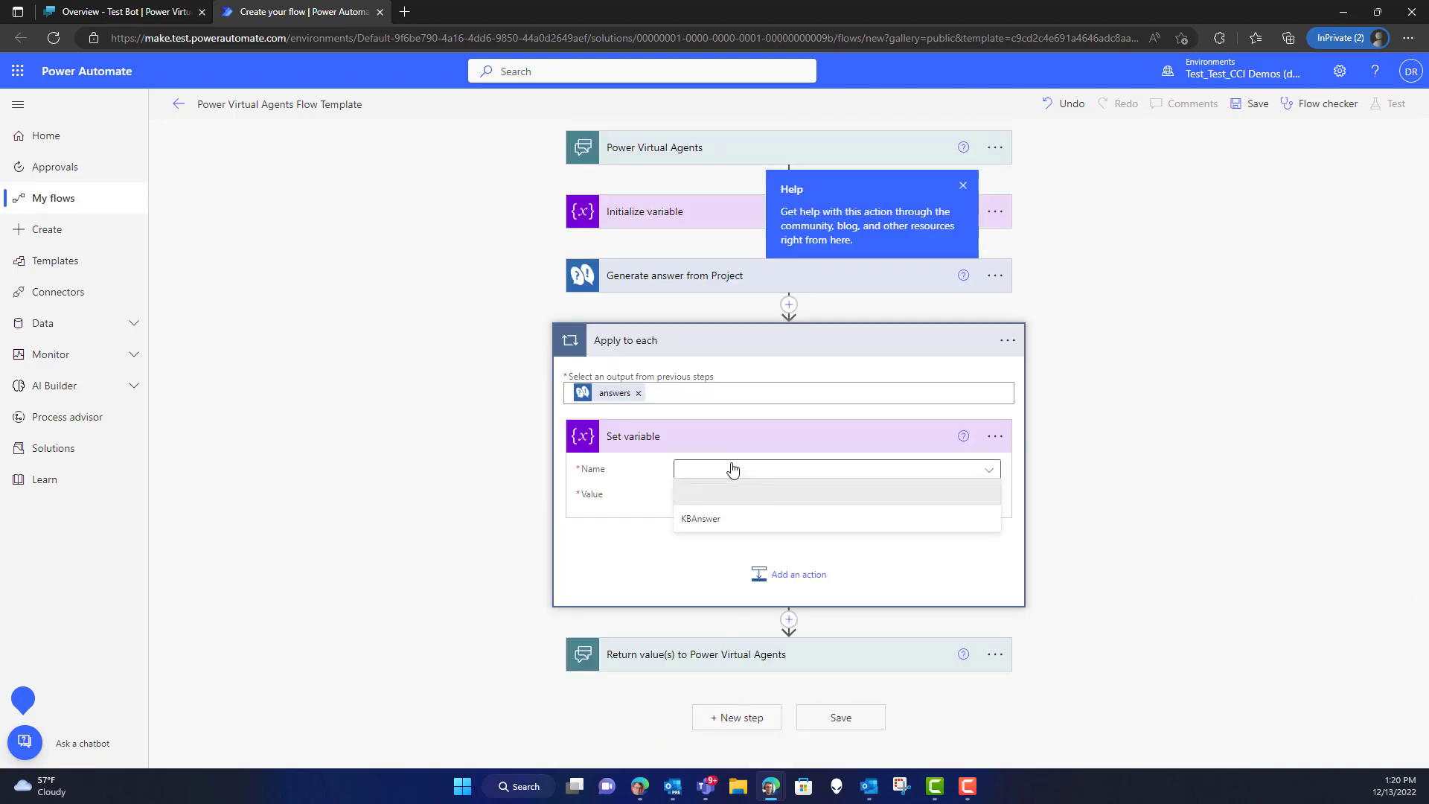
pyautogui.click(715, 519)
# Set the KBAnswer value to the dynamic content 'answer'.
pyautogui.click(781, 492)
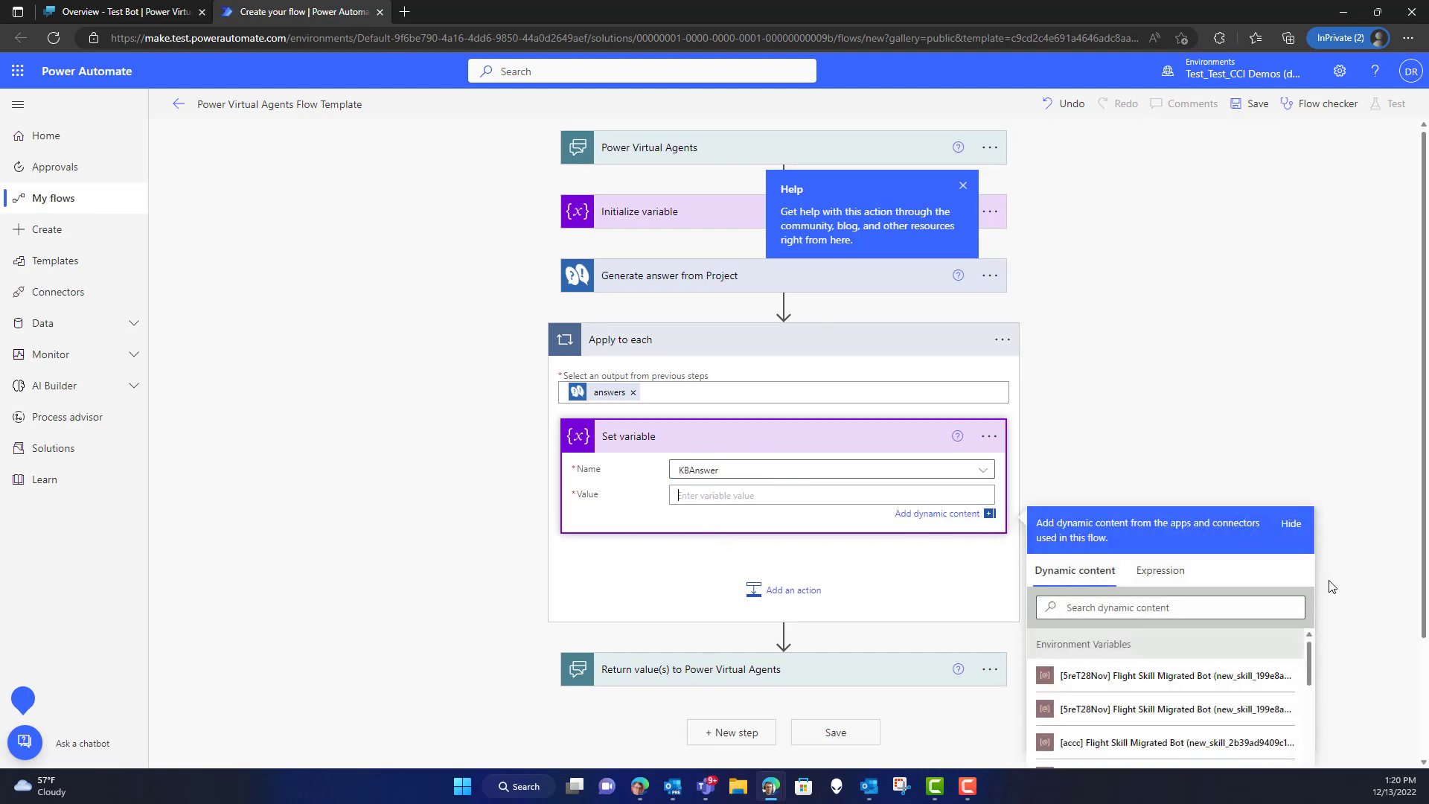
pyautogui.scroll(-2, 1340, 584)
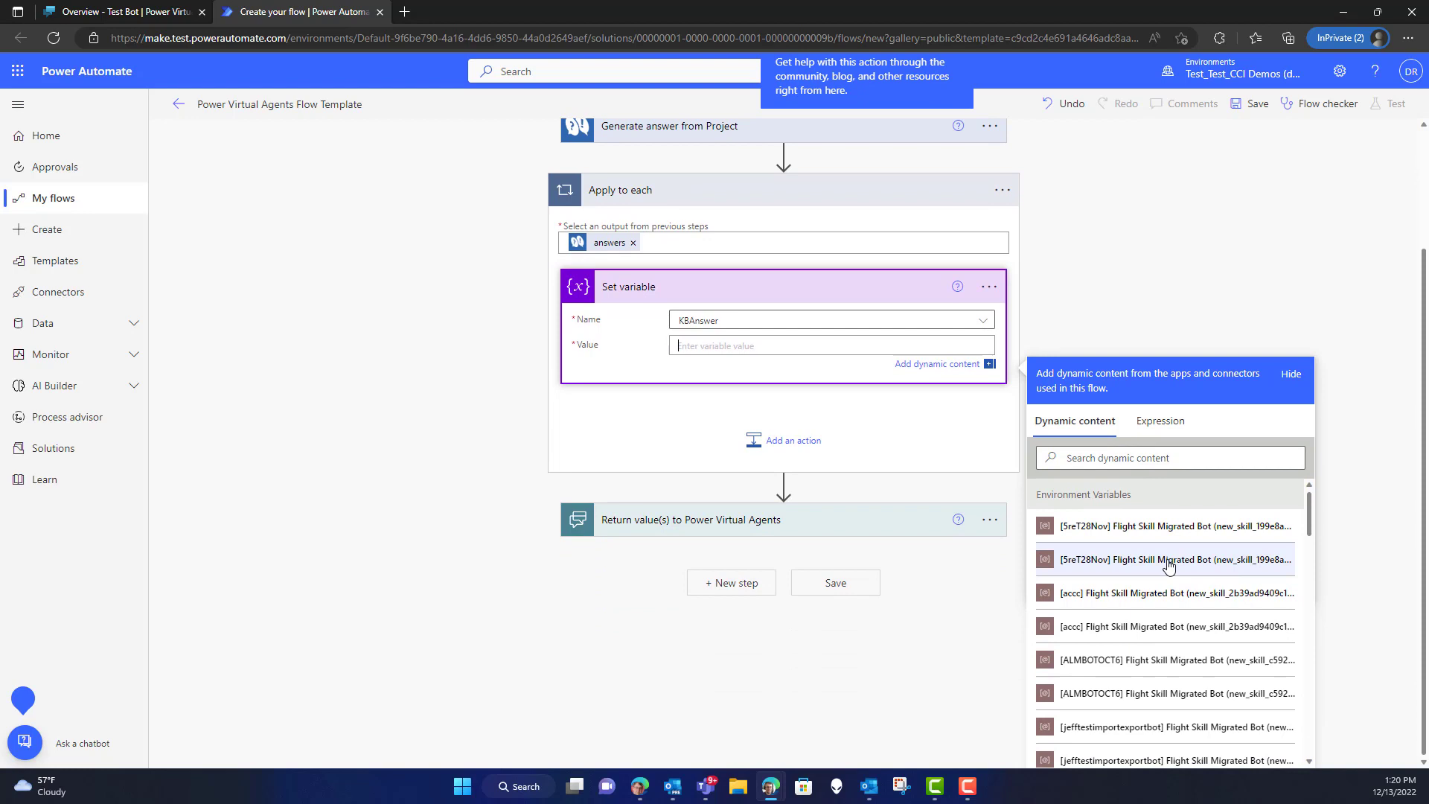
pyautogui.scroll(-2, 1168, 566)
pyautogui.scroll(-8, 1168, 570)
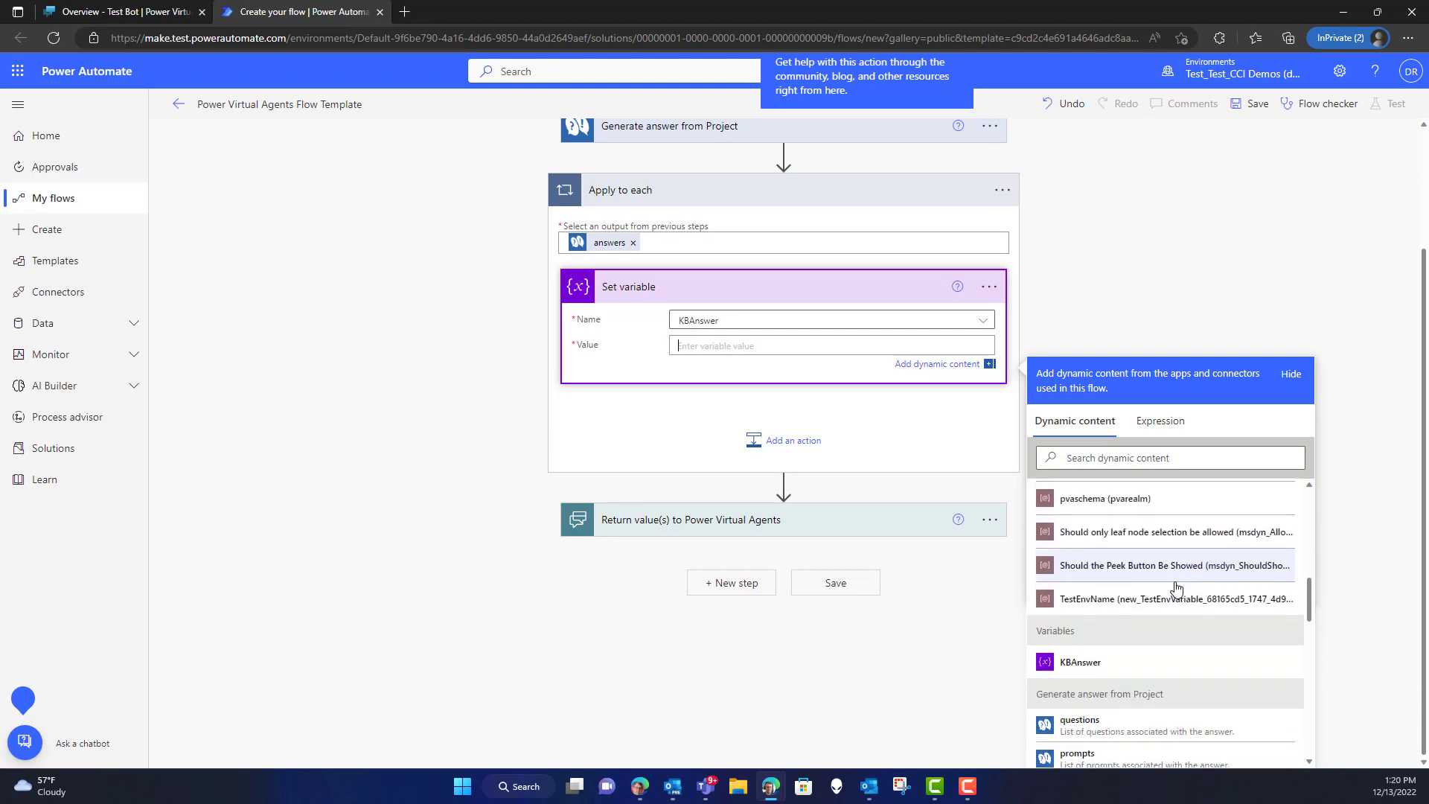
pyautogui.scroll(-2, 1162, 605)
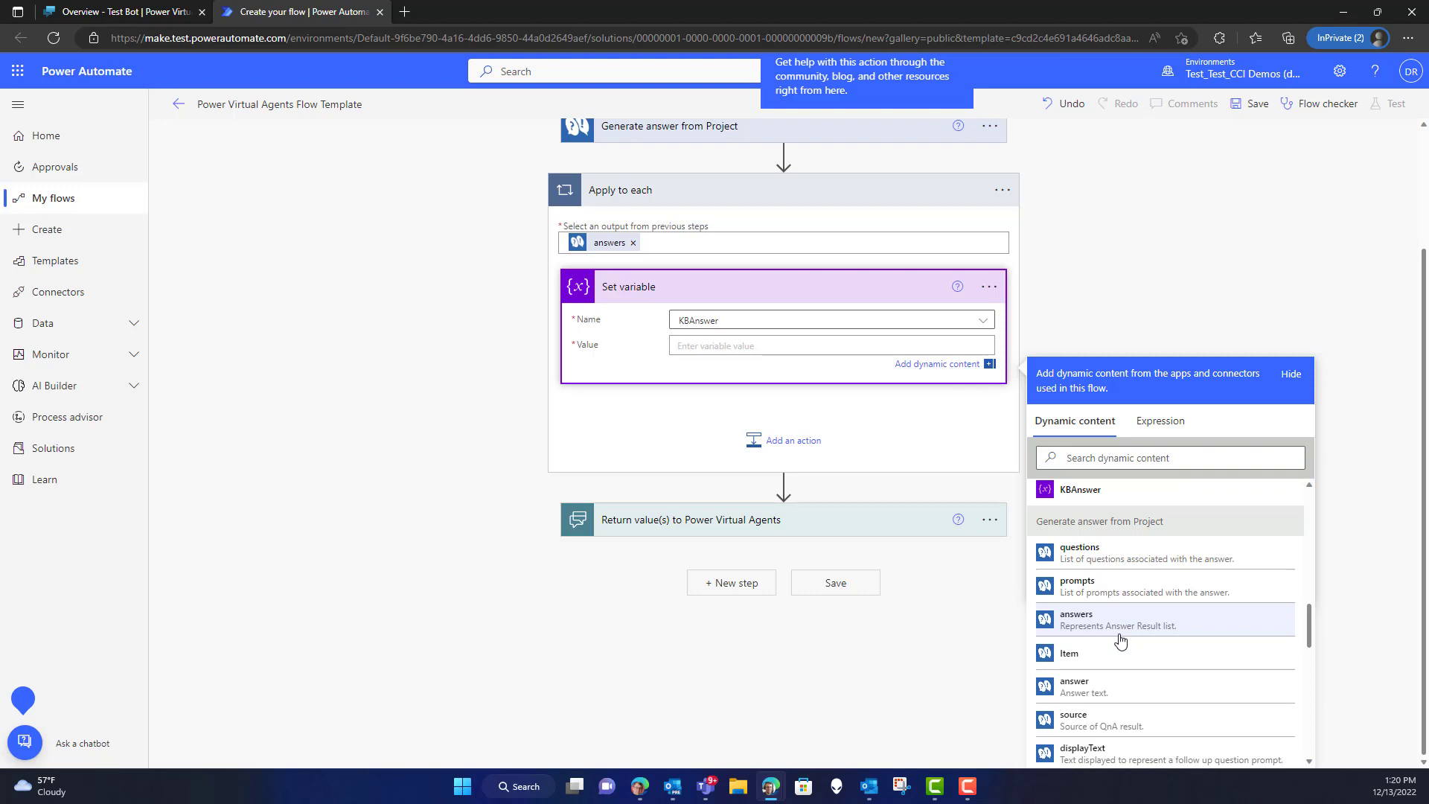
pyautogui.click(1117, 685)
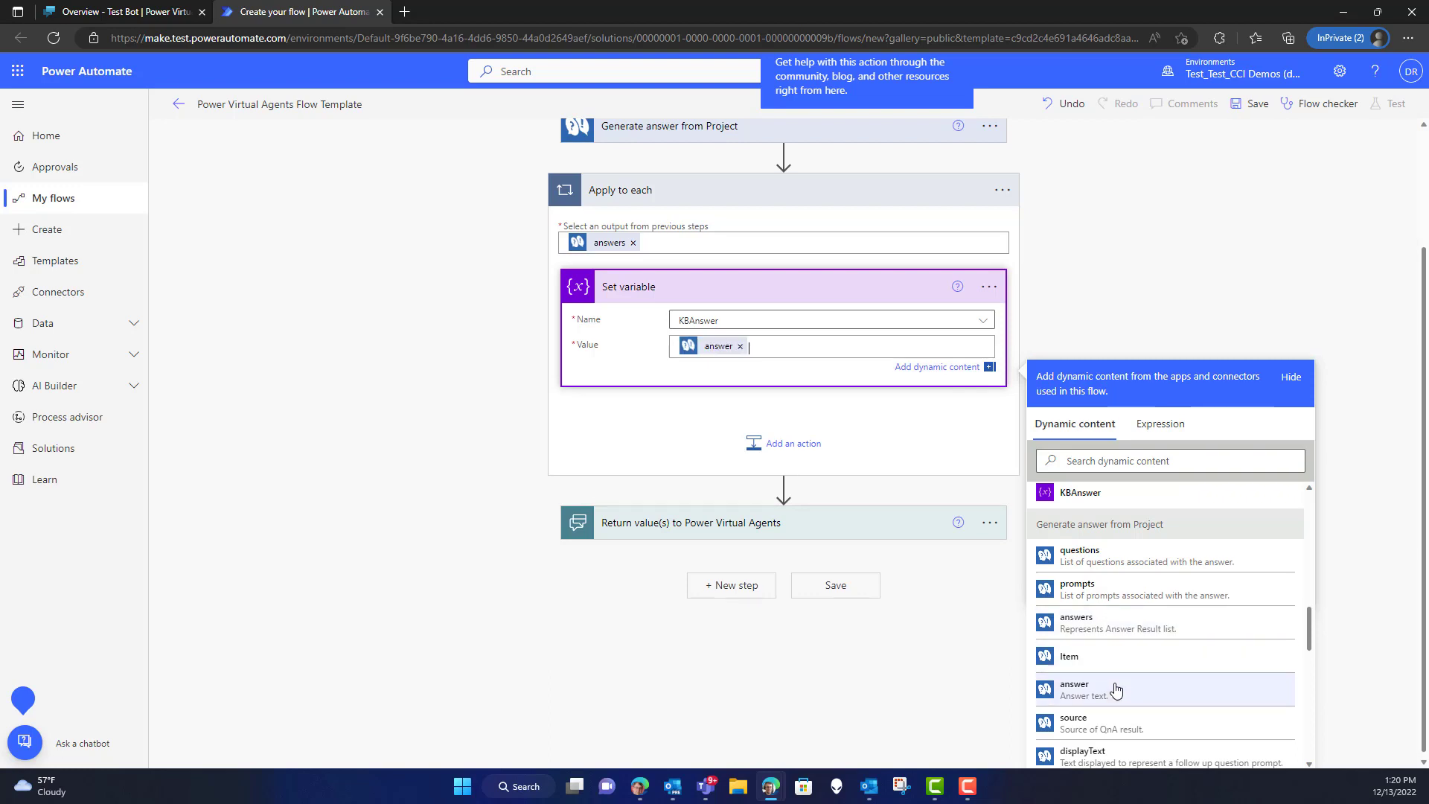
pyautogui.click(1108, 311)
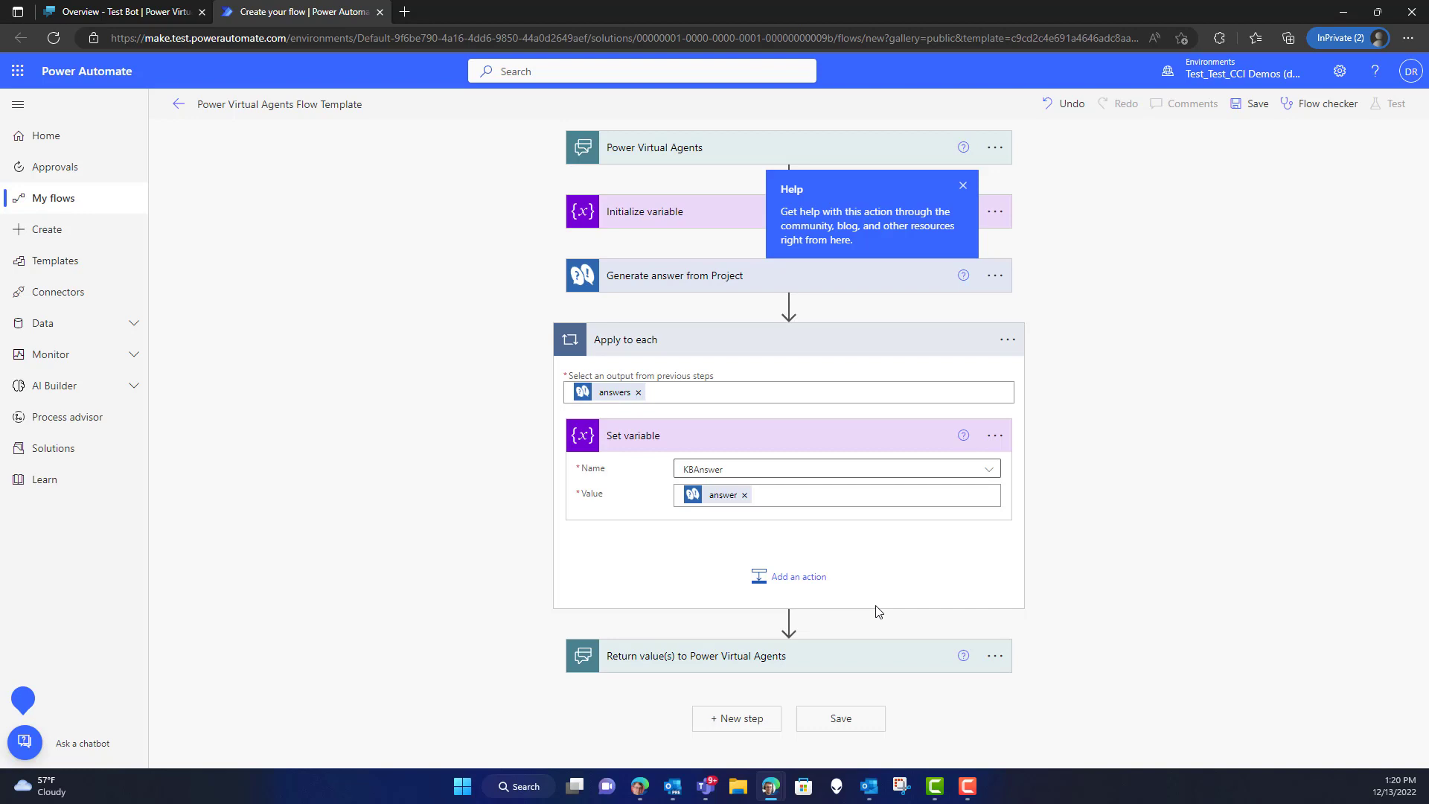
# Add an Initialize variable step of type String after the Apply to each loop.
pyautogui.click(789, 624)
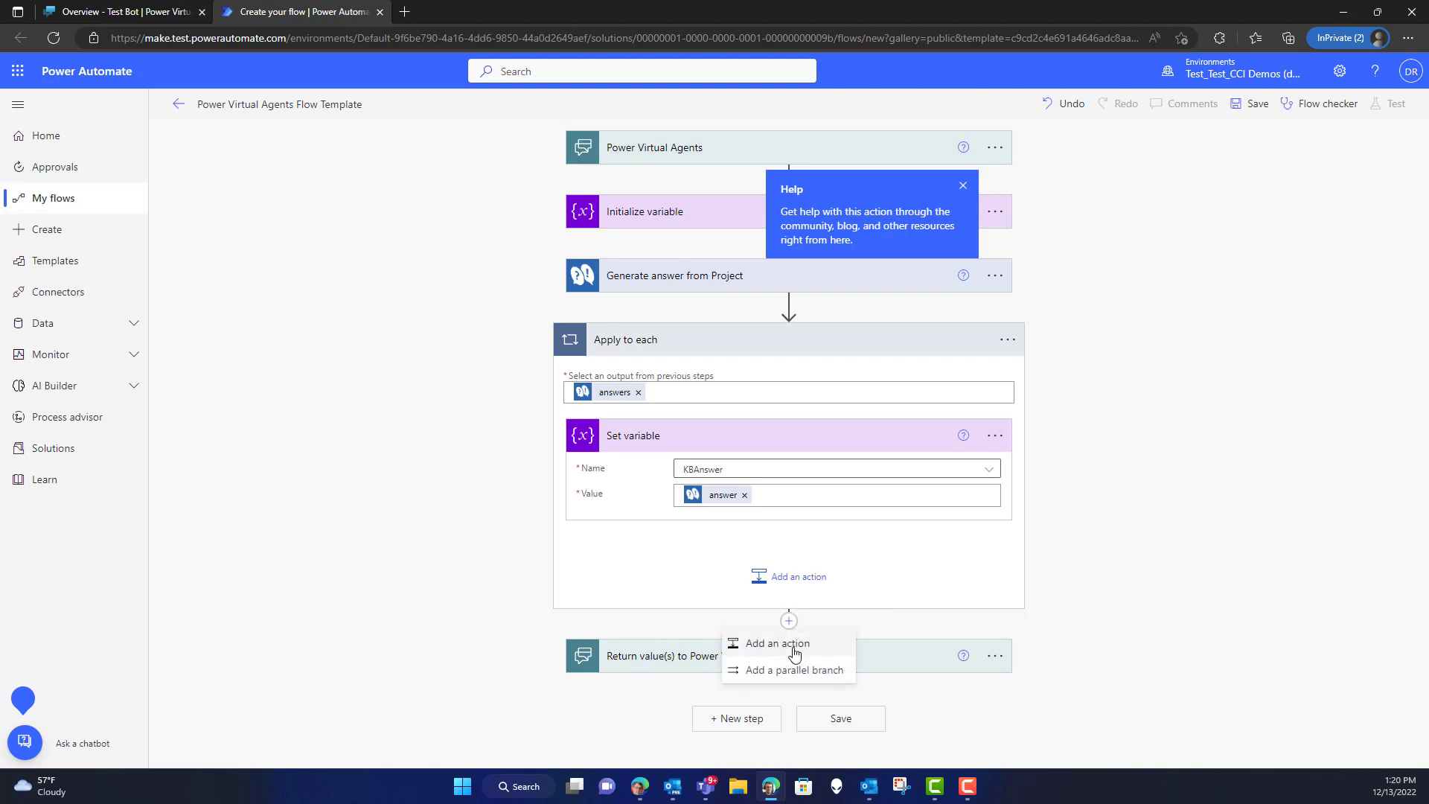
pyautogui.click(792, 645)
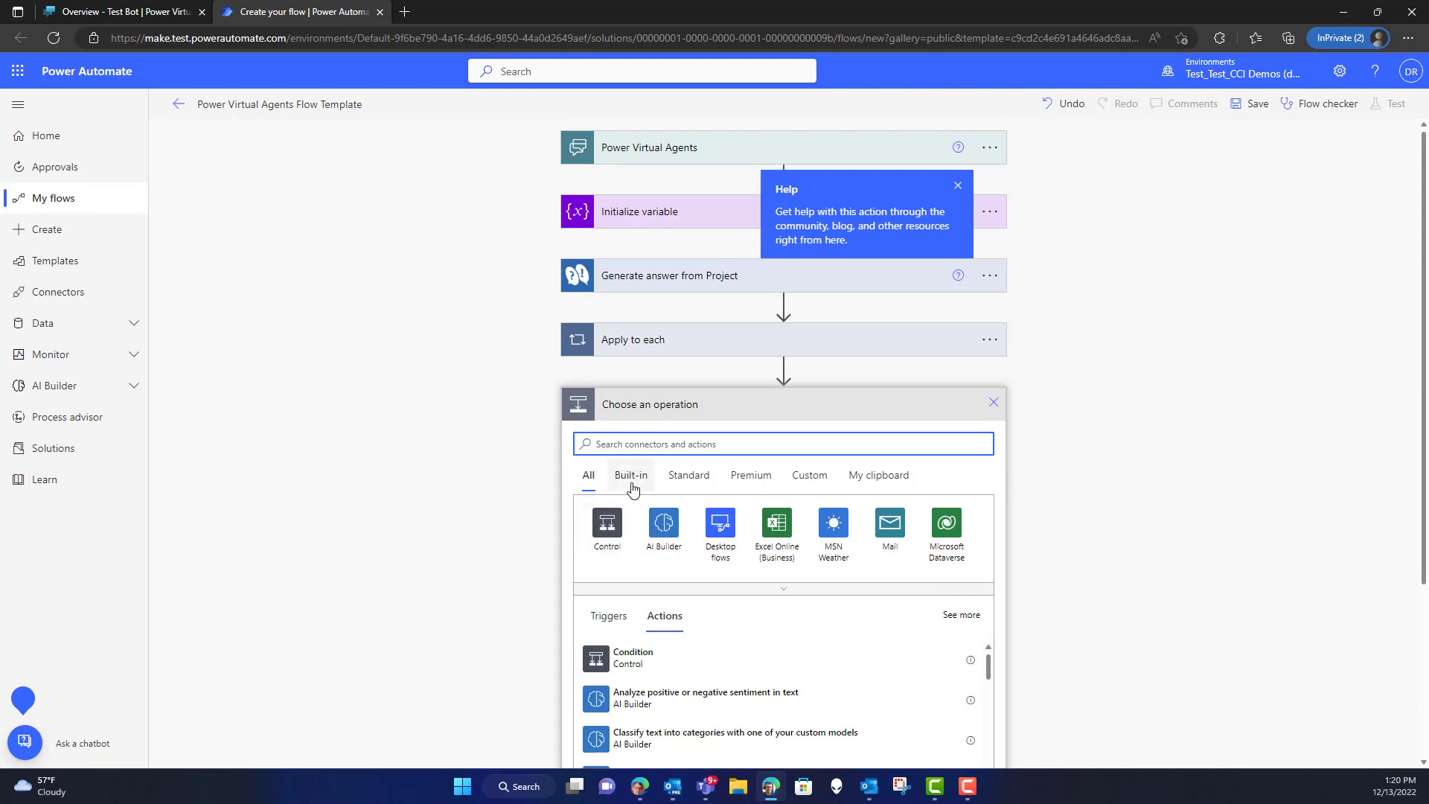
pyautogui.write('int')
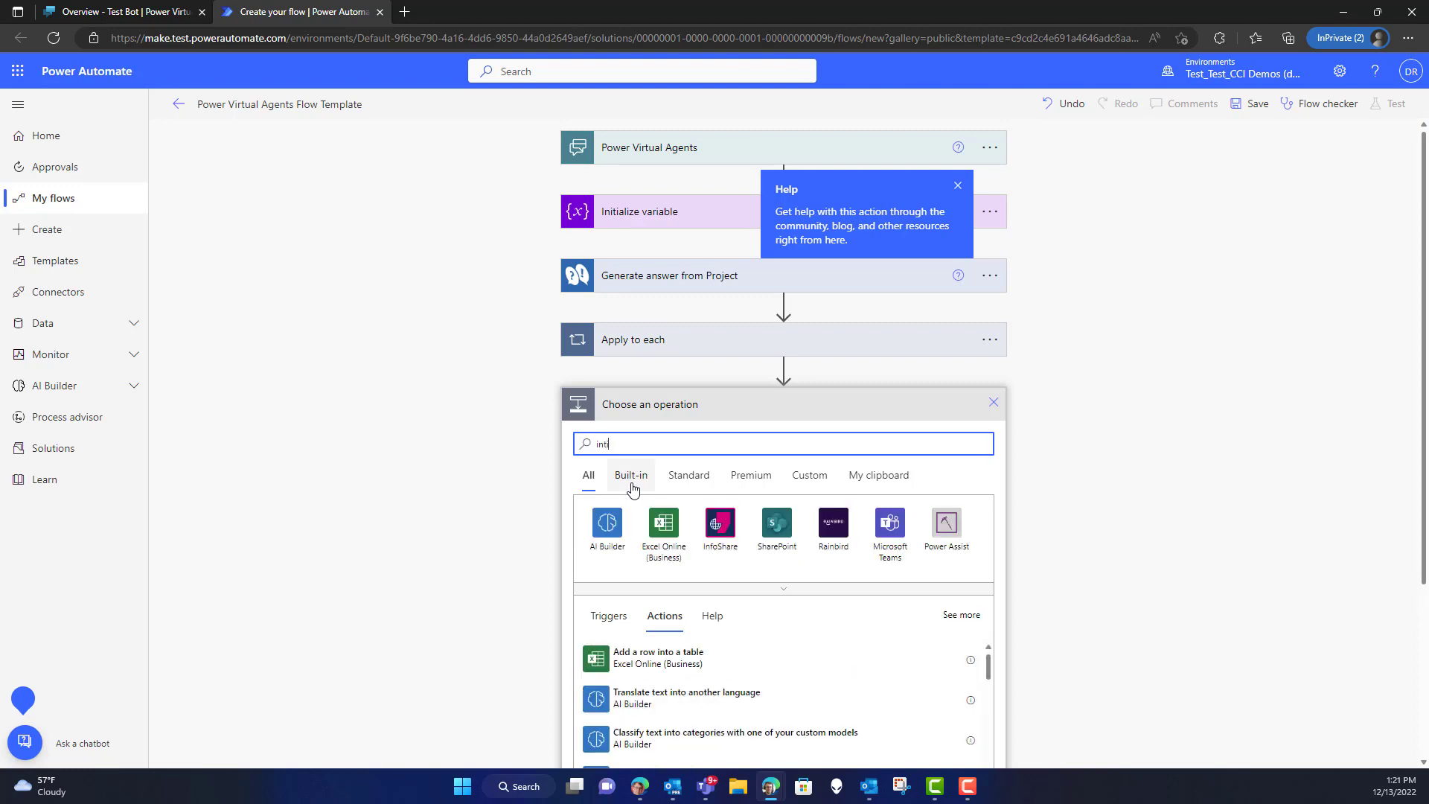
pyautogui.write('ialize')
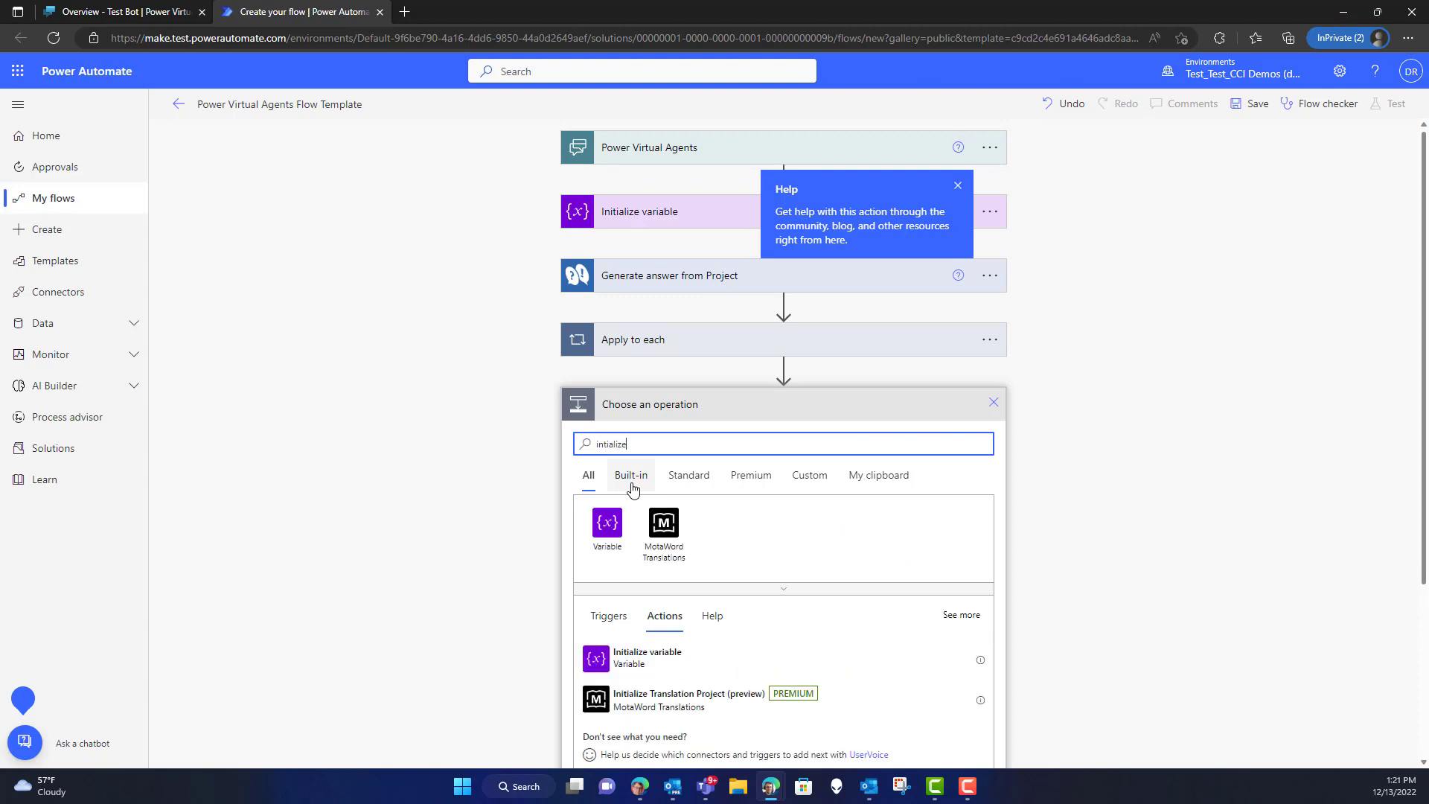
pyautogui.click(668, 658)
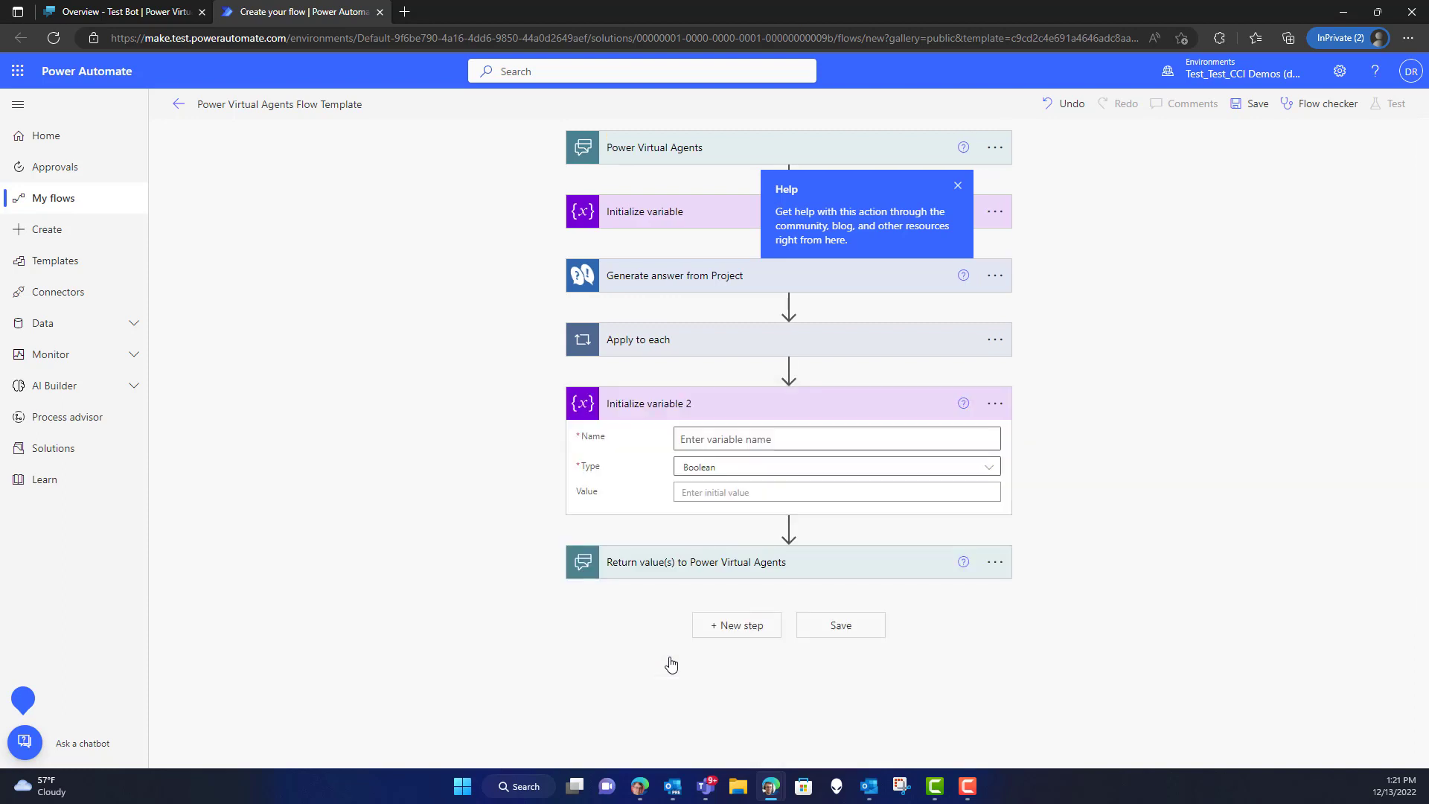
pyautogui.click(761, 470)
pyautogui.click(718, 573)
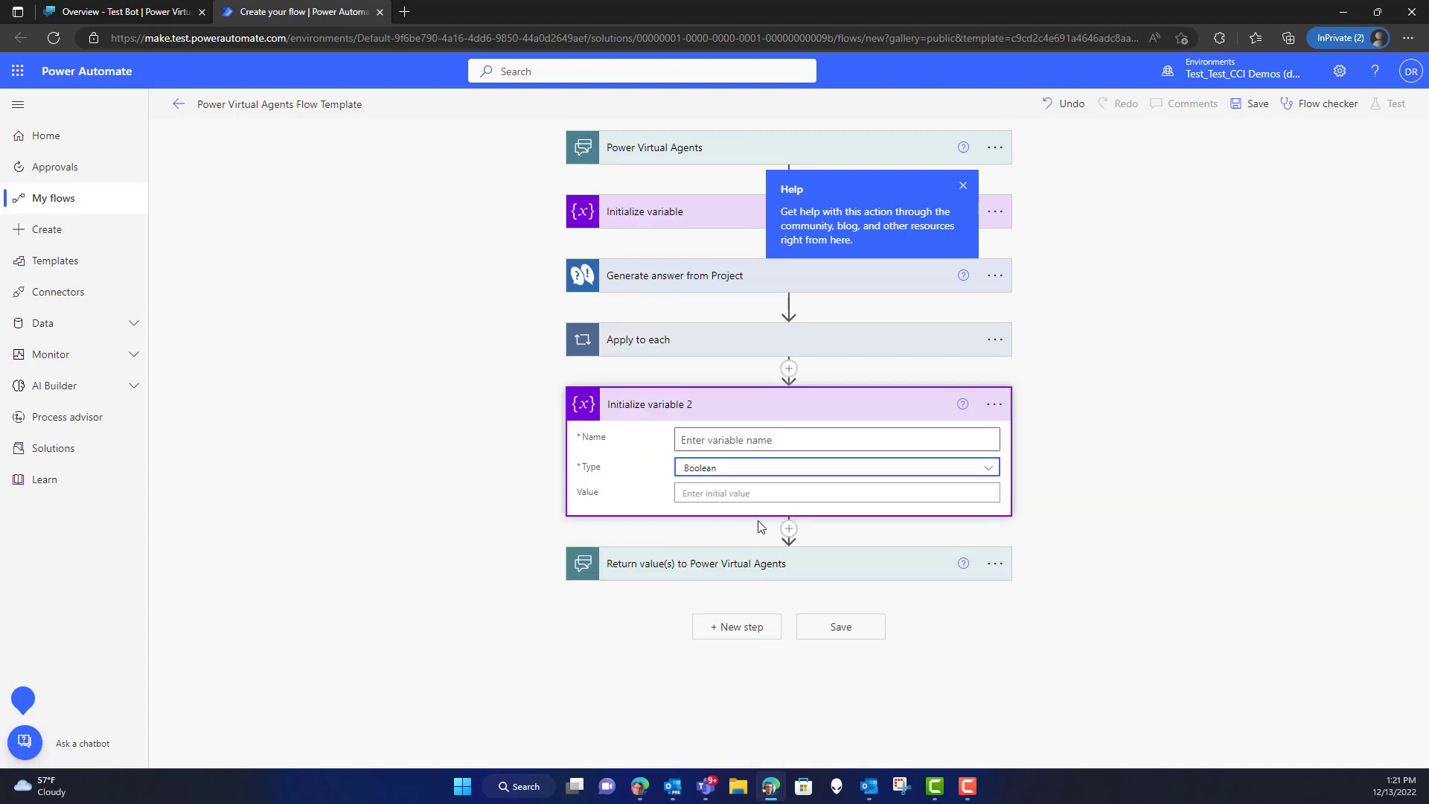
# Give the new variable the initial value KBAnswer and the name FinalAnswer.
pyautogui.click(756, 494)
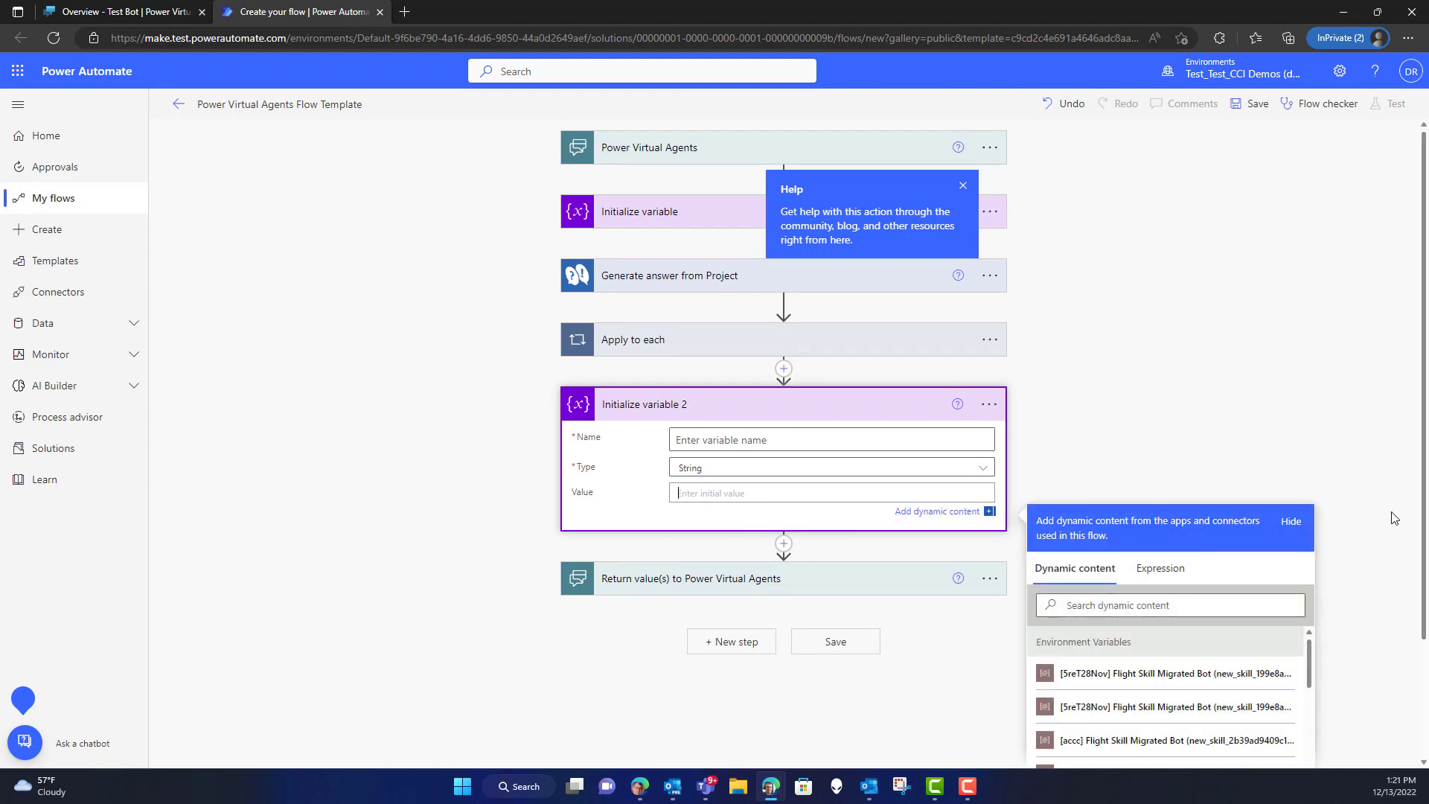
pyautogui.scroll(-2, 1394, 518)
pyautogui.moveTo(1307, 510); pyautogui.dragTo(1304, 618)
pyautogui.click(1094, 543)
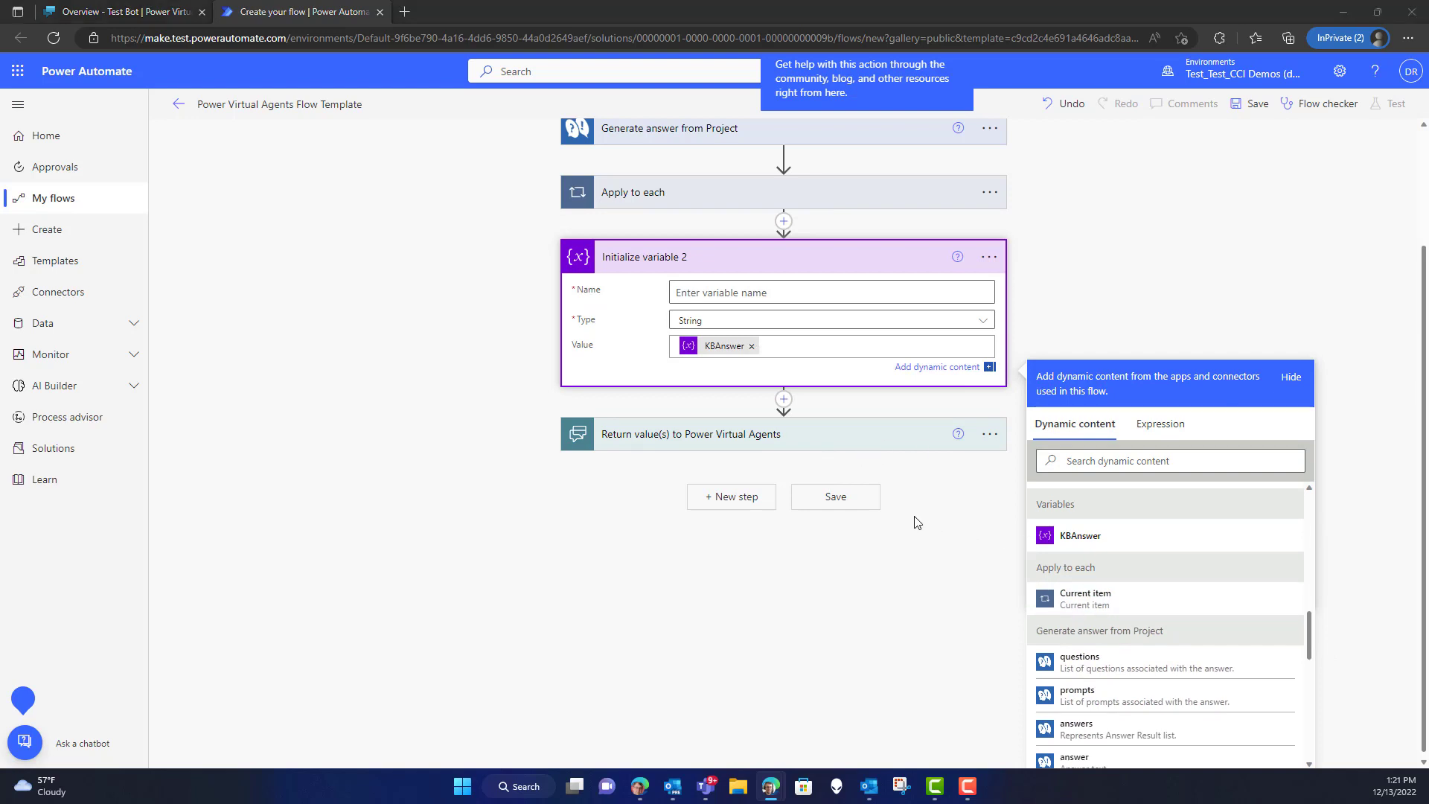
pyautogui.click(716, 293)
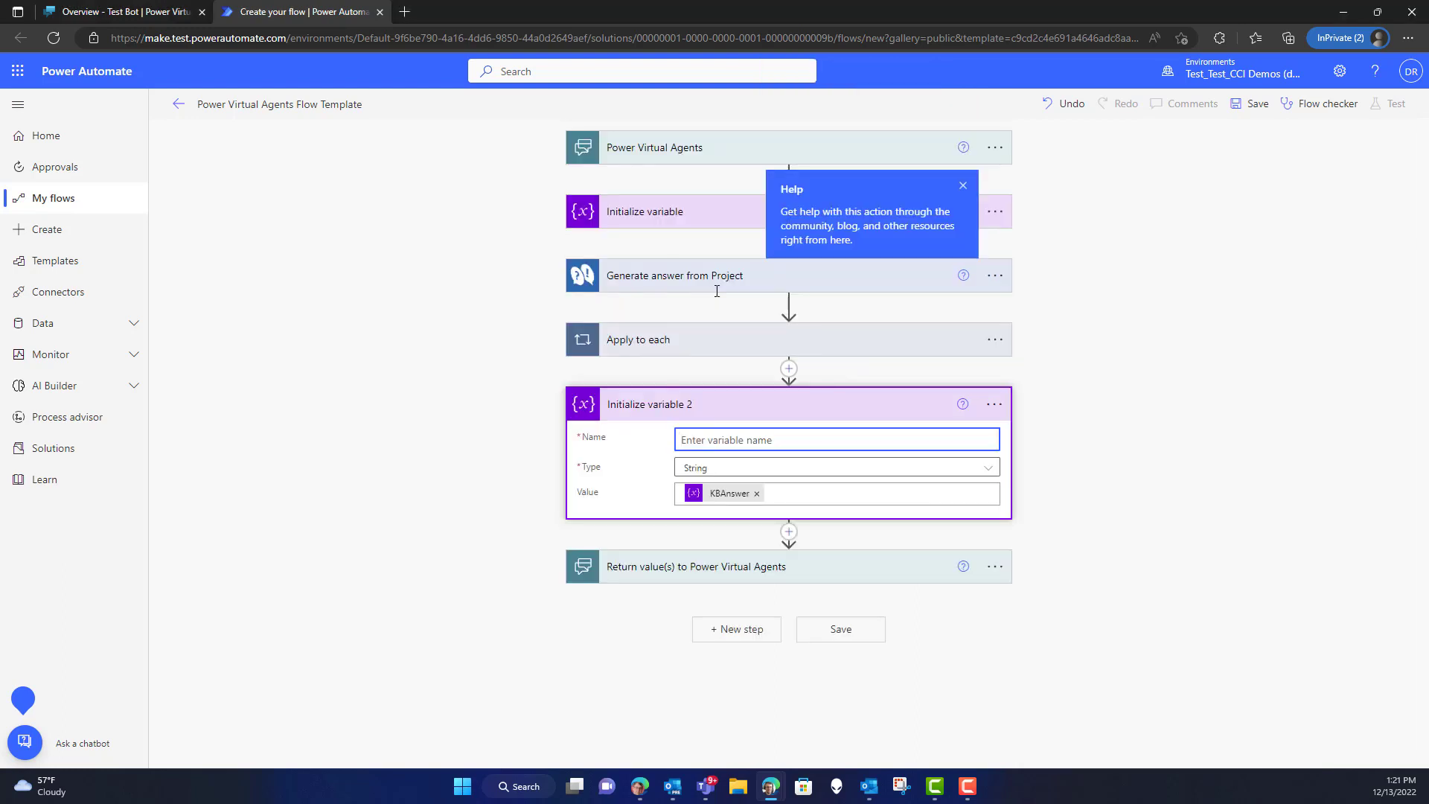
pyautogui.write('FinalAnswer')
pyautogui.click(1128, 479)
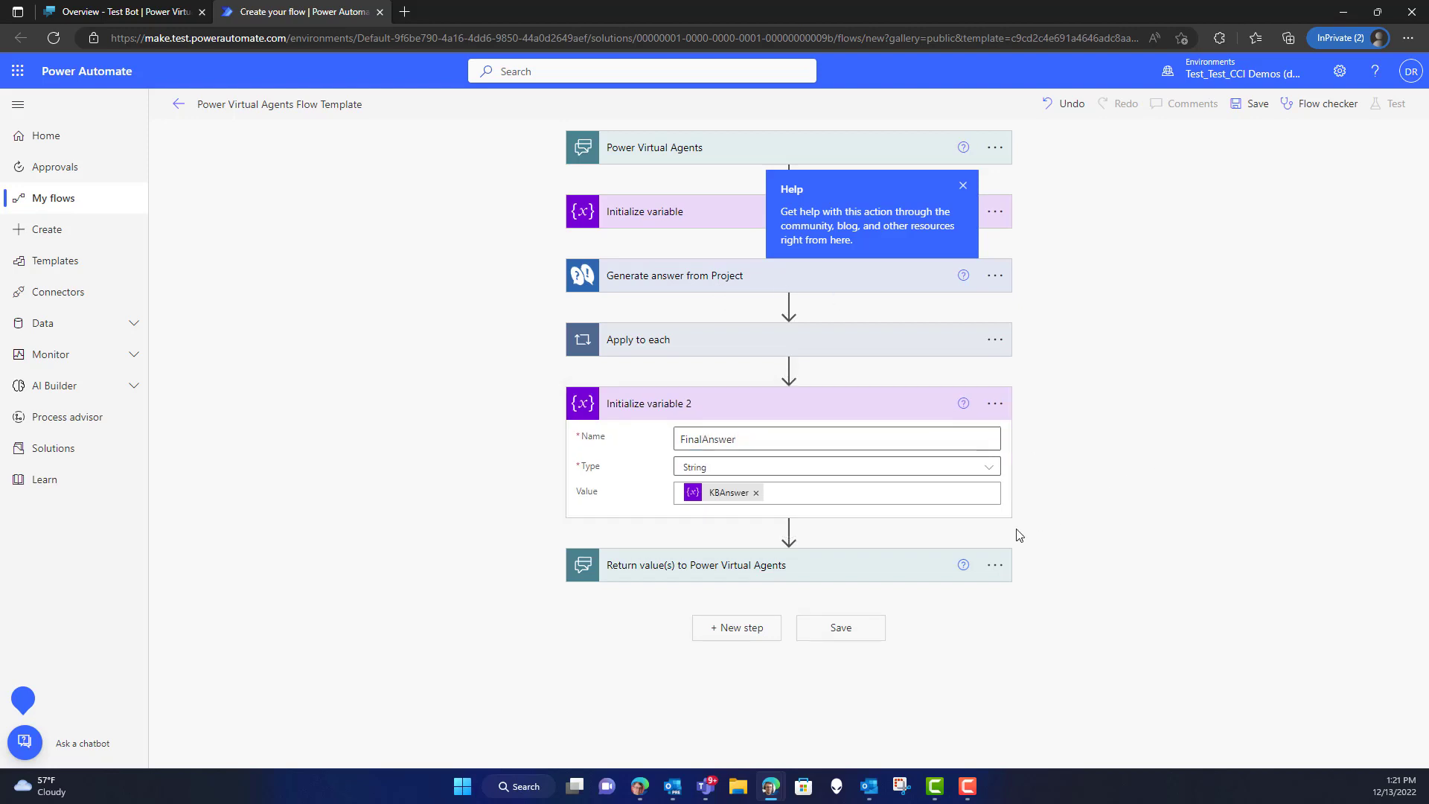
# Add a Text output titled KBAnswer to the Return value(s) to Power Virtual Agents step.
pyautogui.click(807, 580)
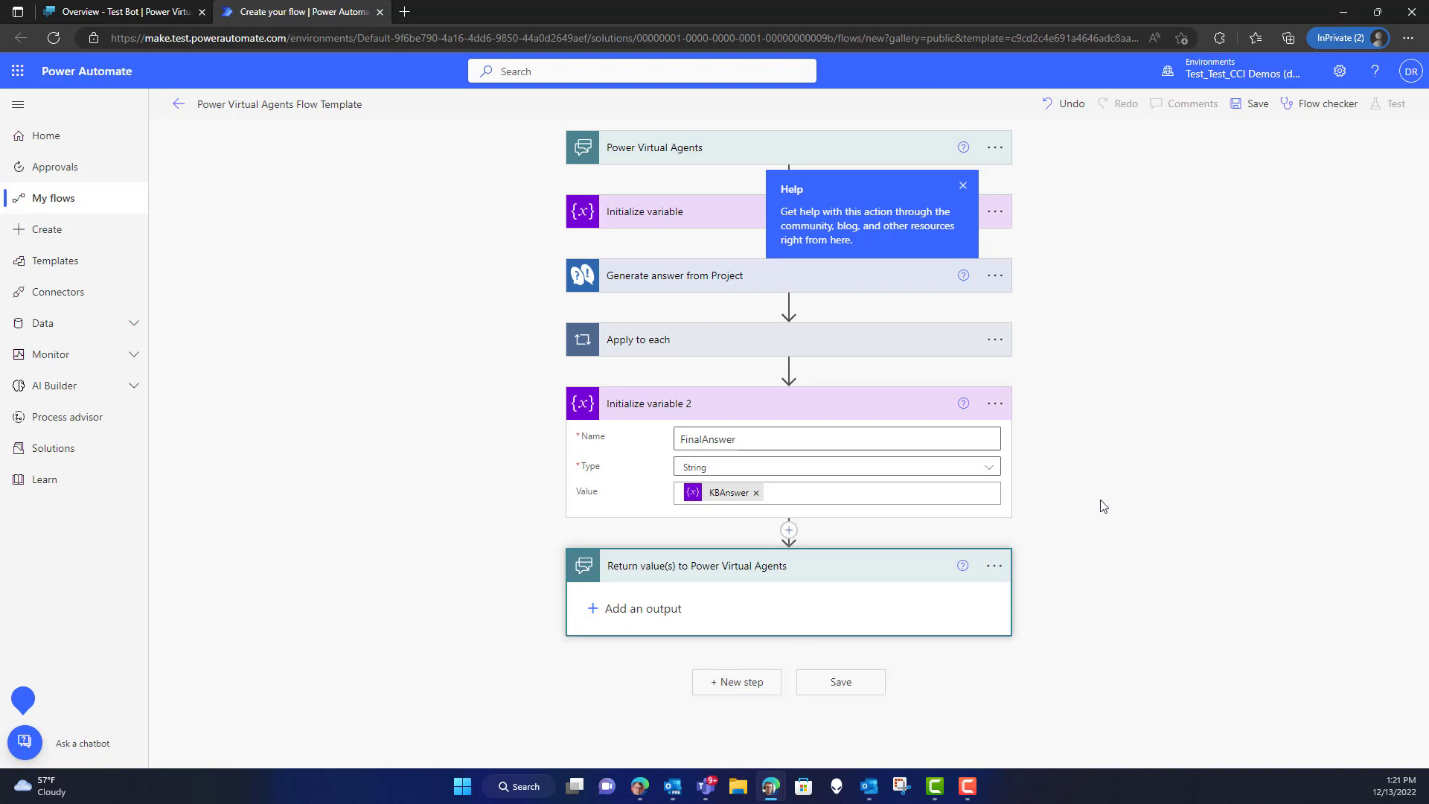
pyautogui.click(640, 609)
pyautogui.click(608, 640)
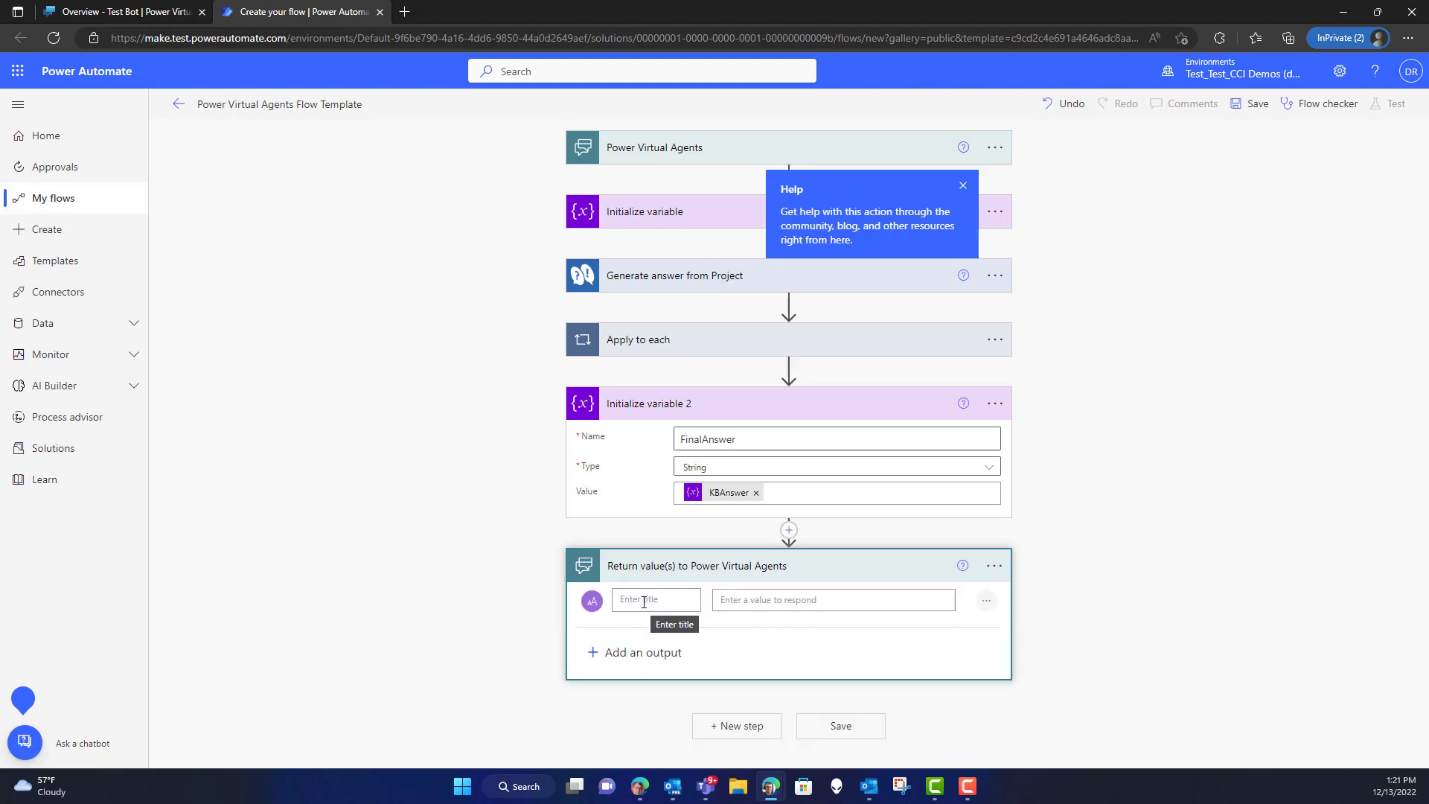
pyautogui.click(644, 602)
pyautogui.write('KBAnswer')
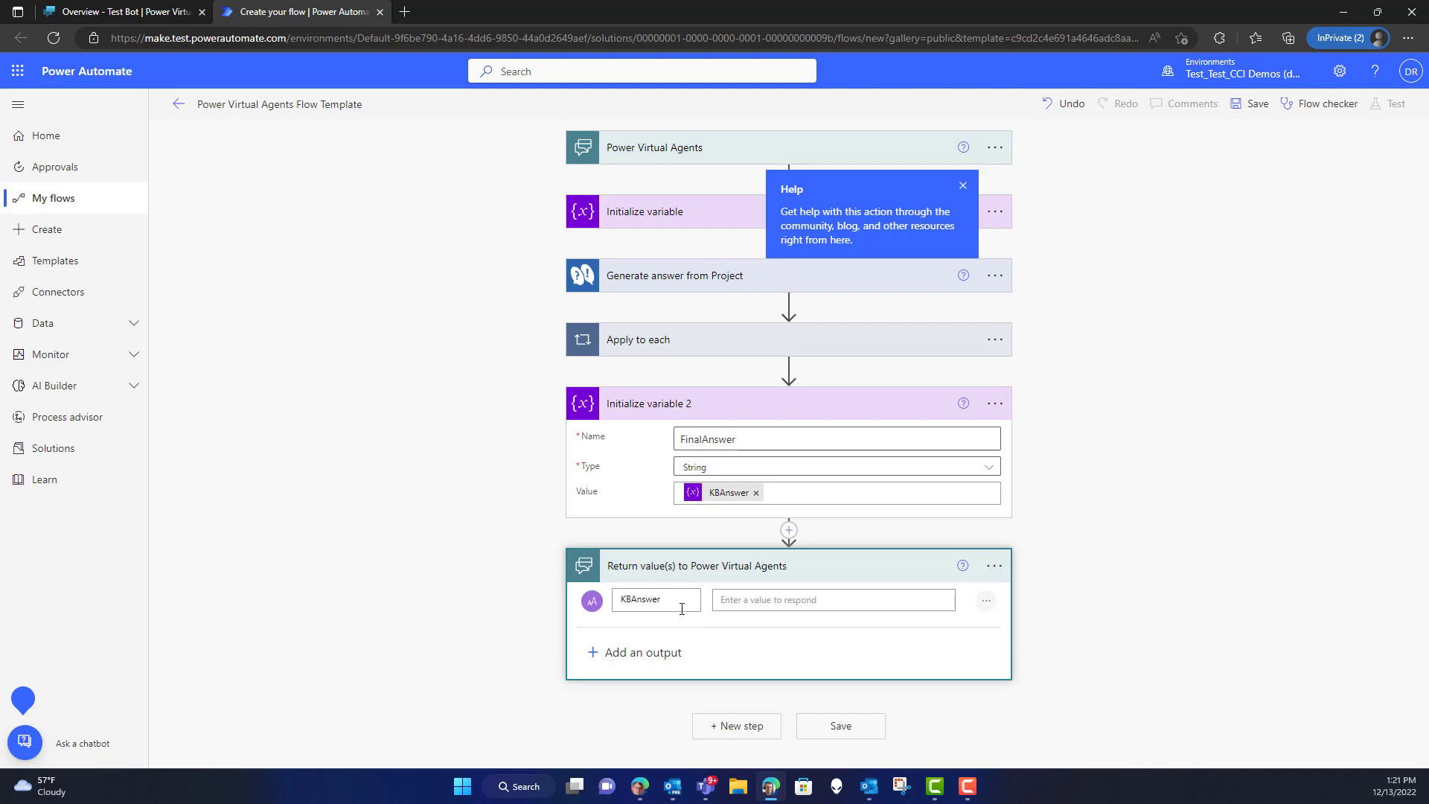
# Set the KBAnswer output's value to FinalAnswer and save the flow.
pyautogui.click(748, 601)
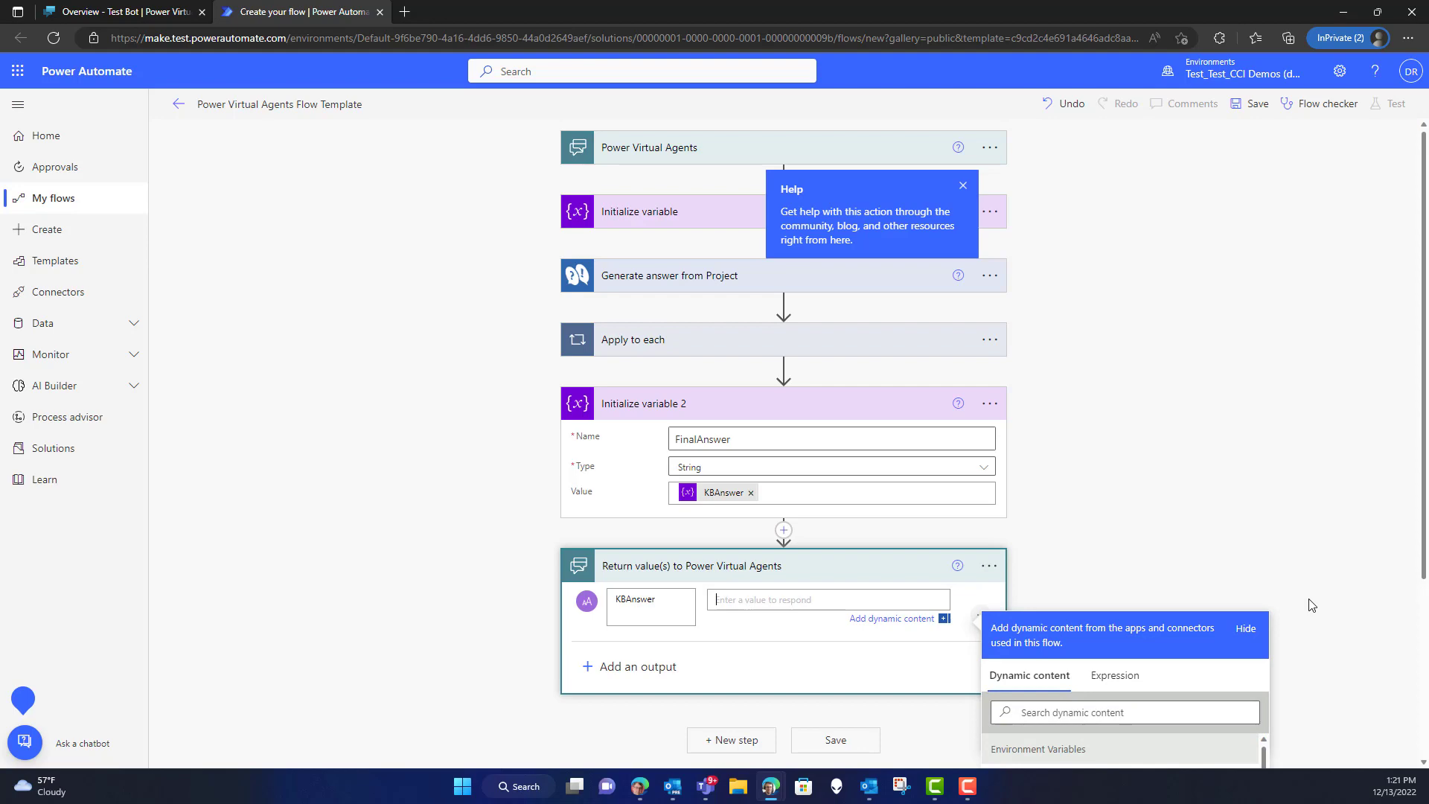
pyautogui.scroll(-3, 1319, 601)
pyautogui.scroll(-10, 1277, 580)
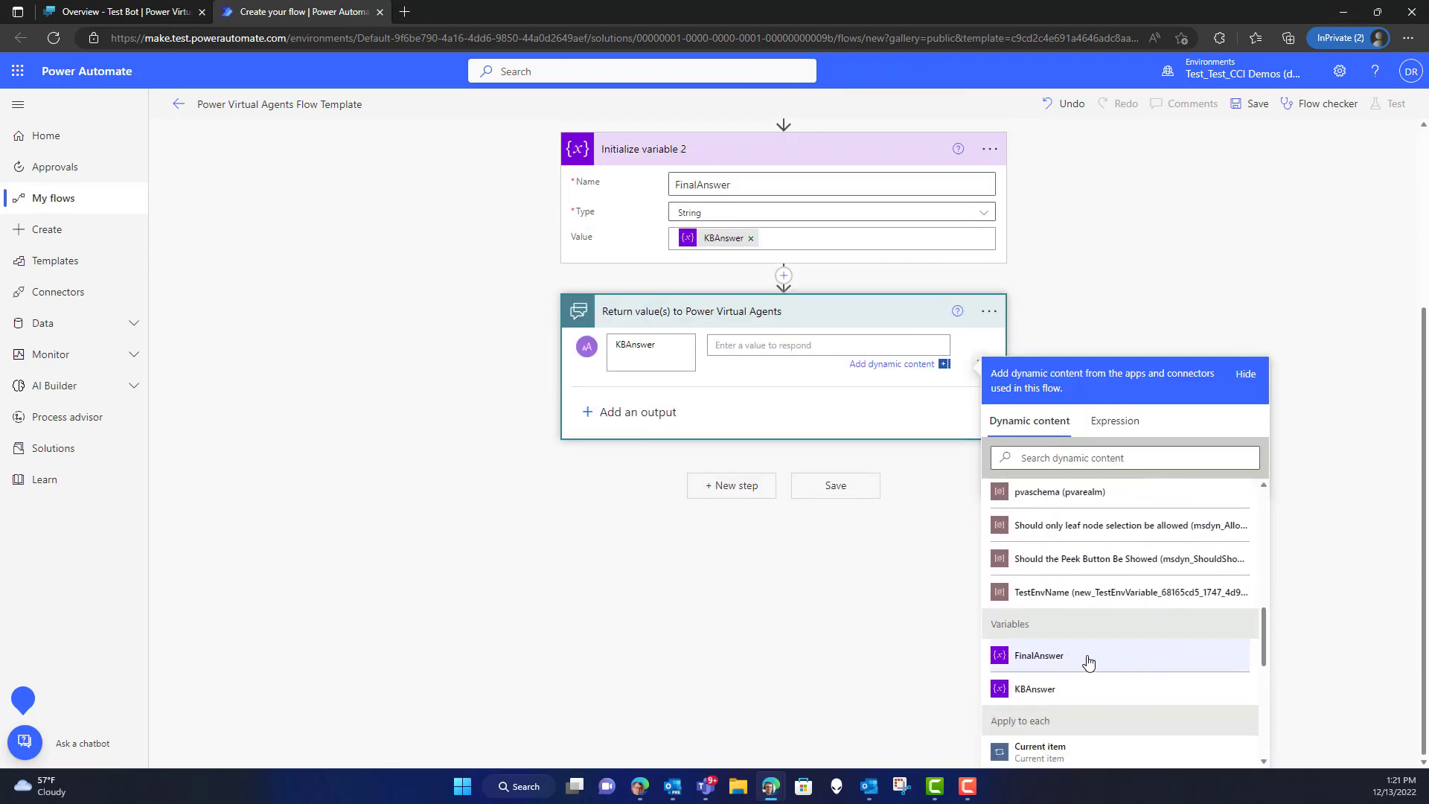
pyautogui.click(1045, 656)
pyautogui.click(877, 593)
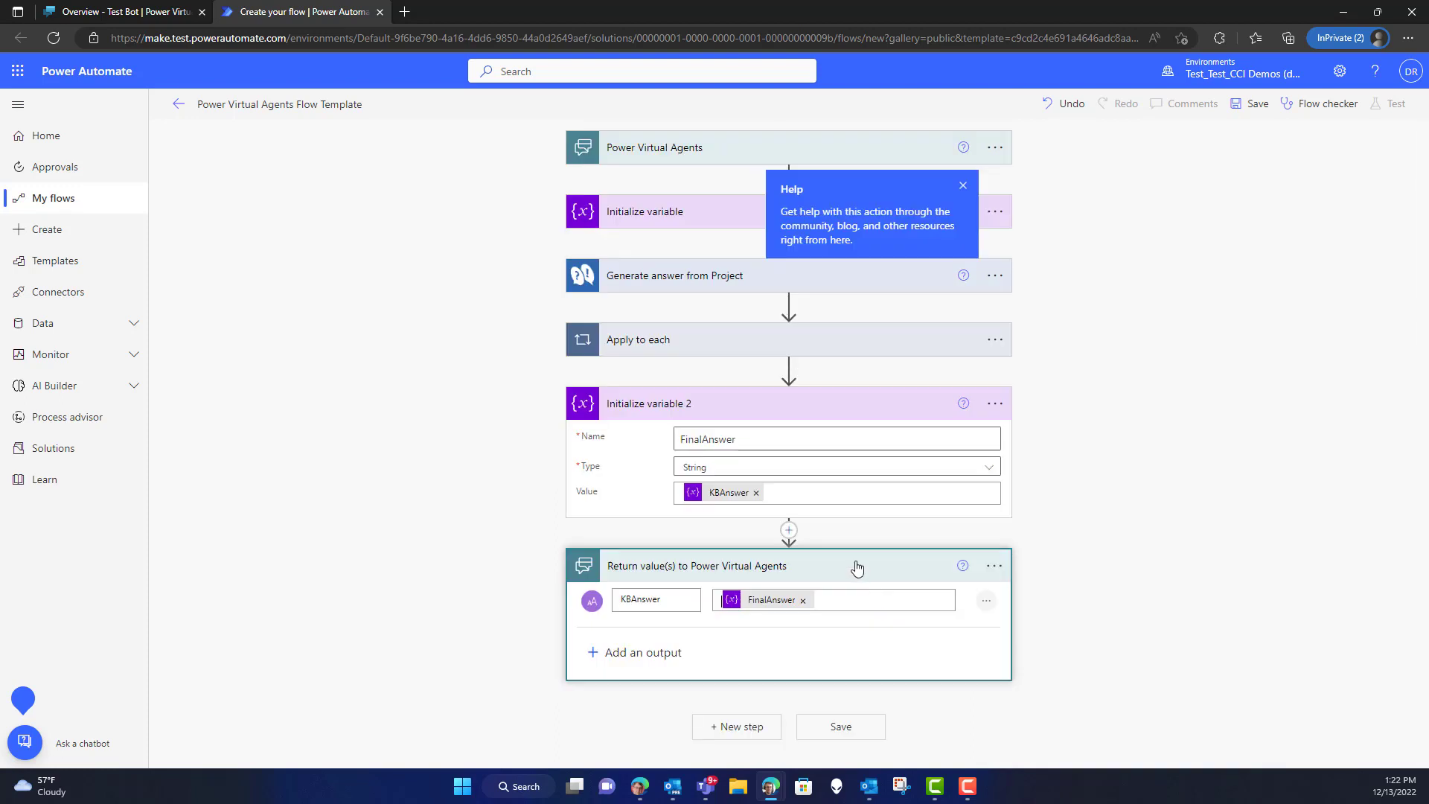
pyautogui.click(841, 727)
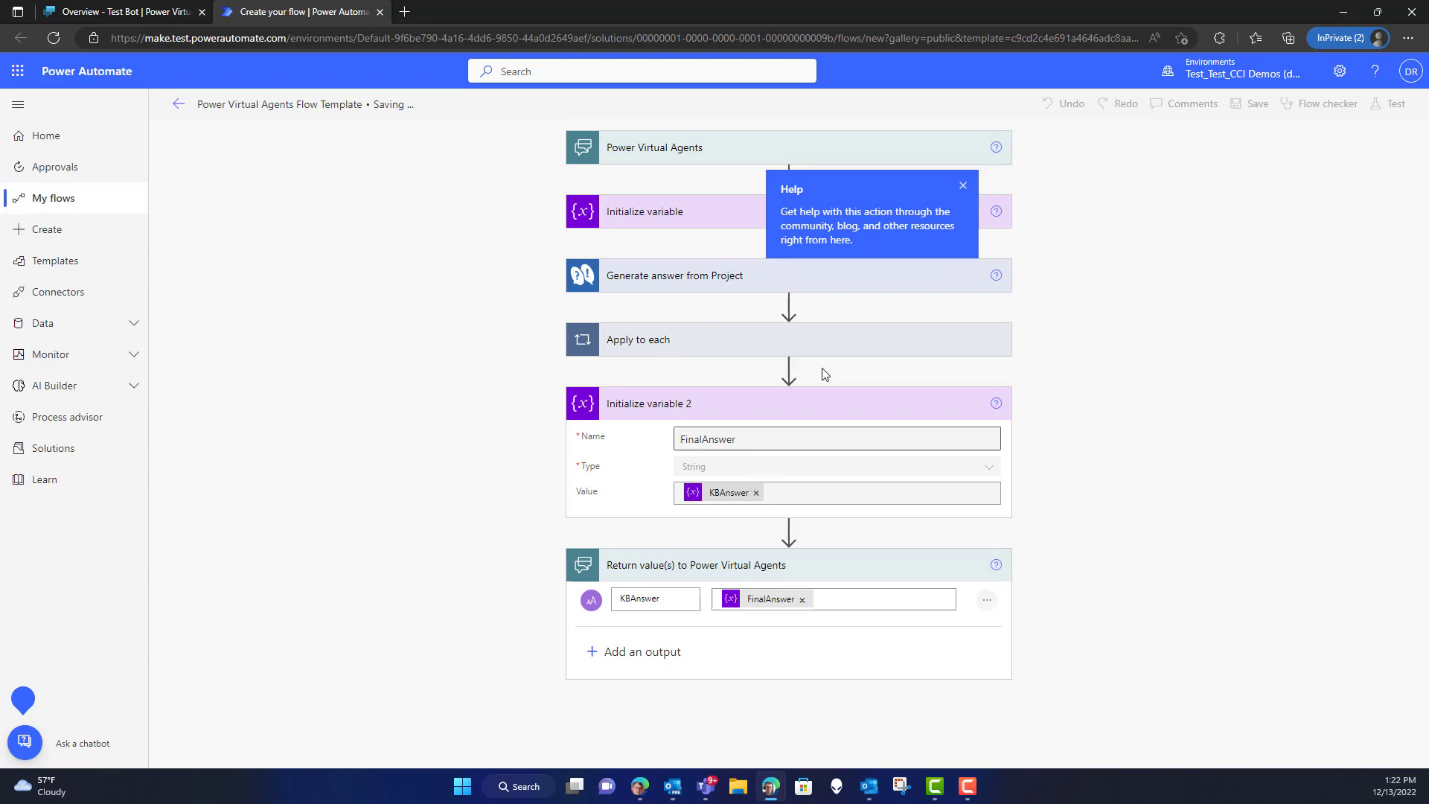
pyautogui.click(963, 187)
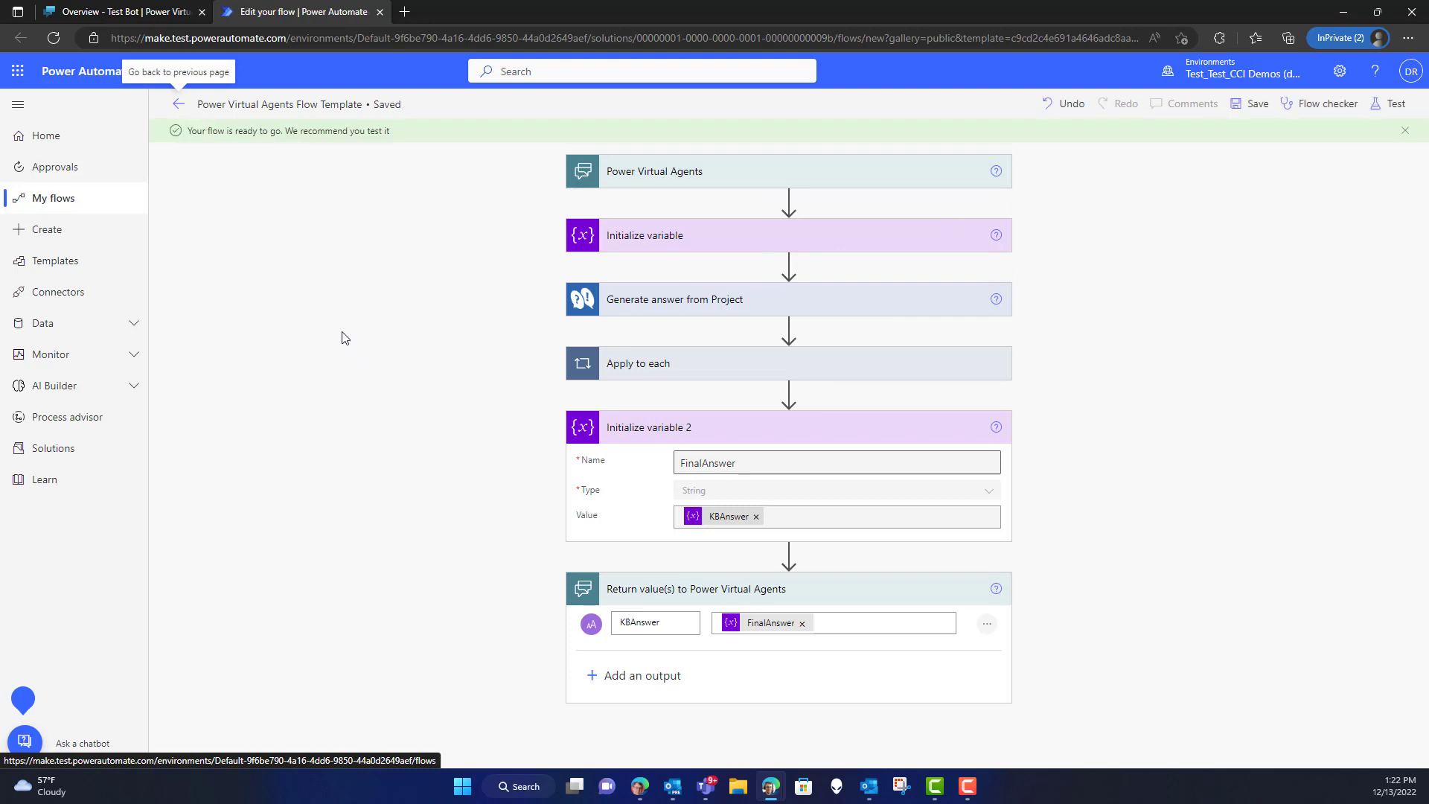
# Rename the flow to KBKnowledgeLookup and save it.
pyautogui.click(316, 102)
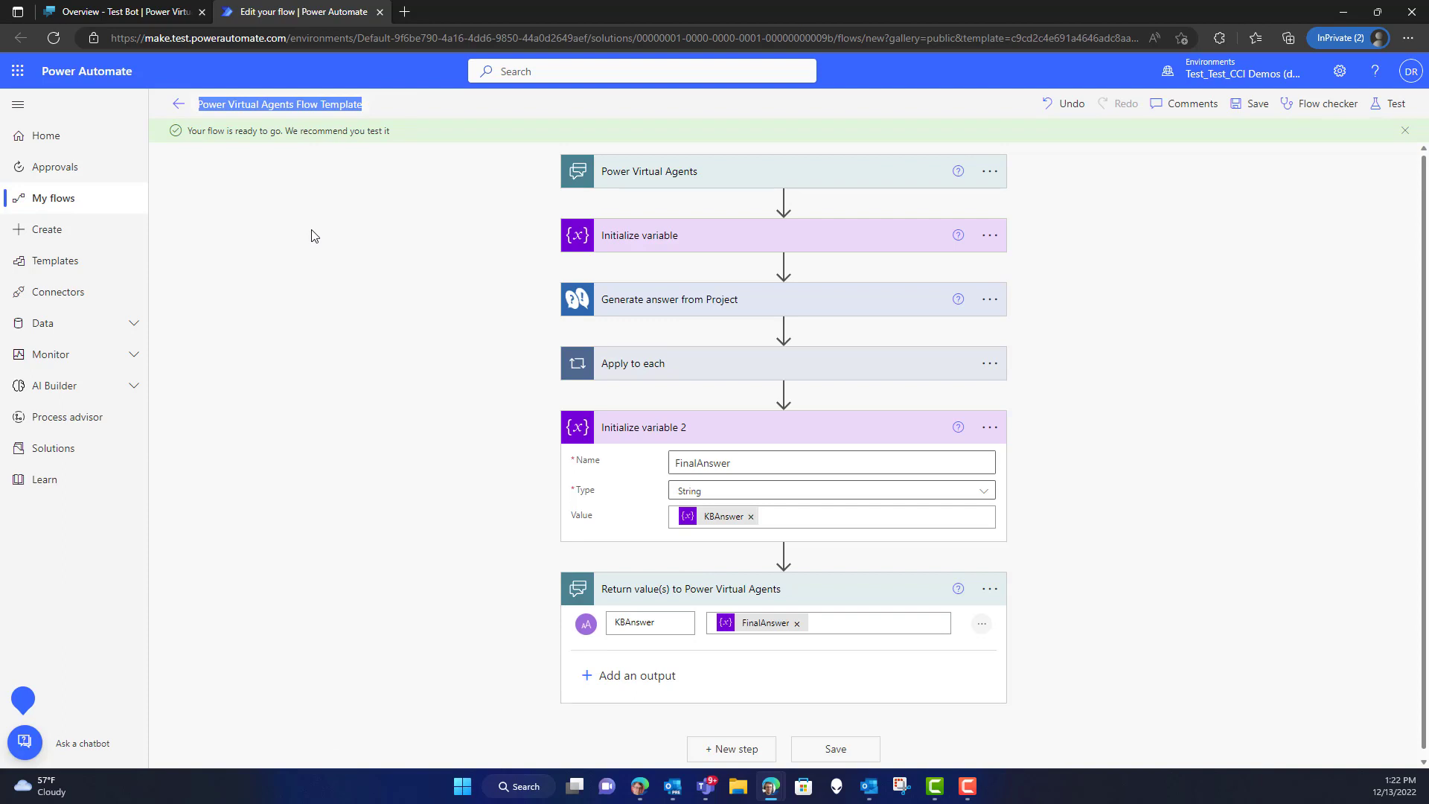
pyautogui.write('KBKnowledgeLookup')
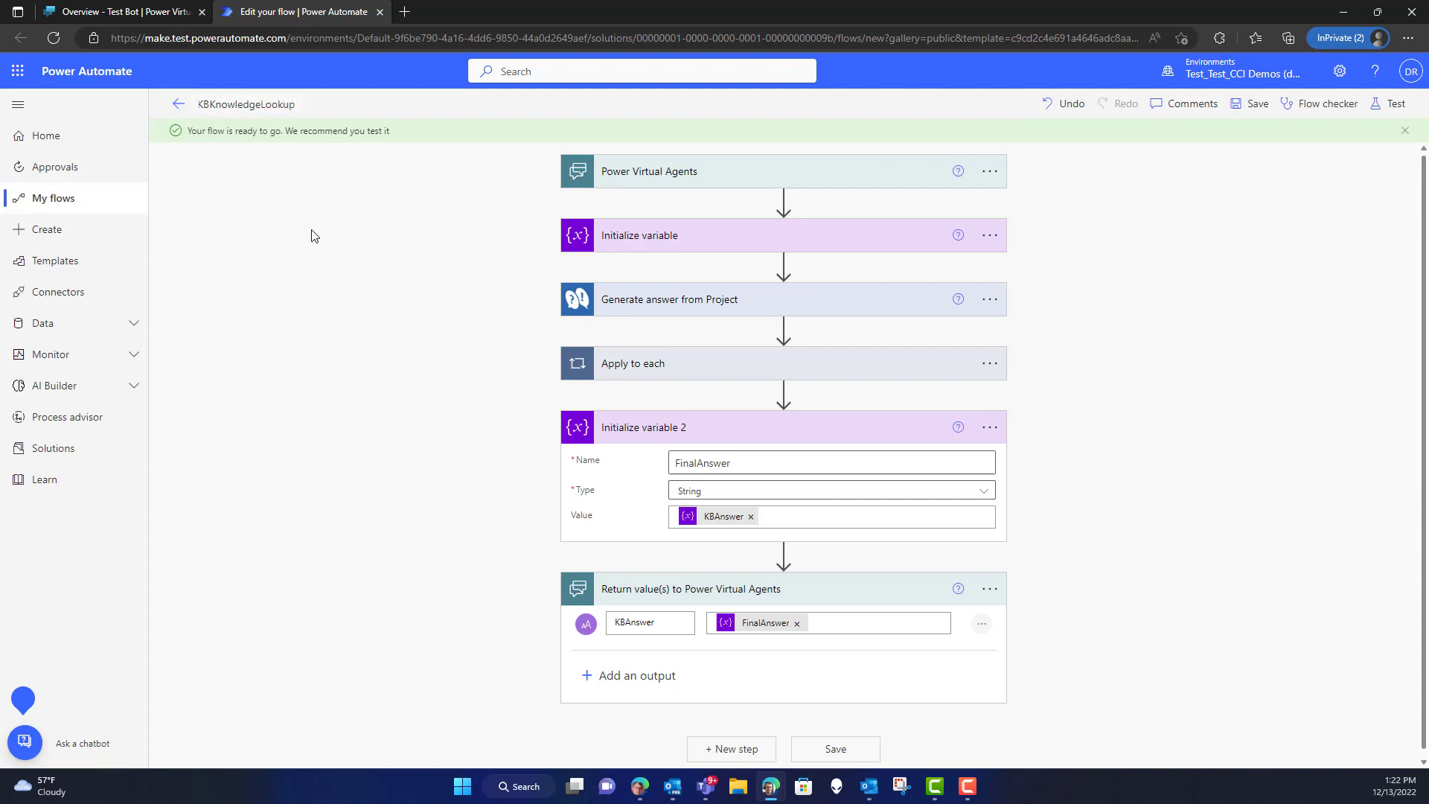
pyautogui.click(1239, 108)
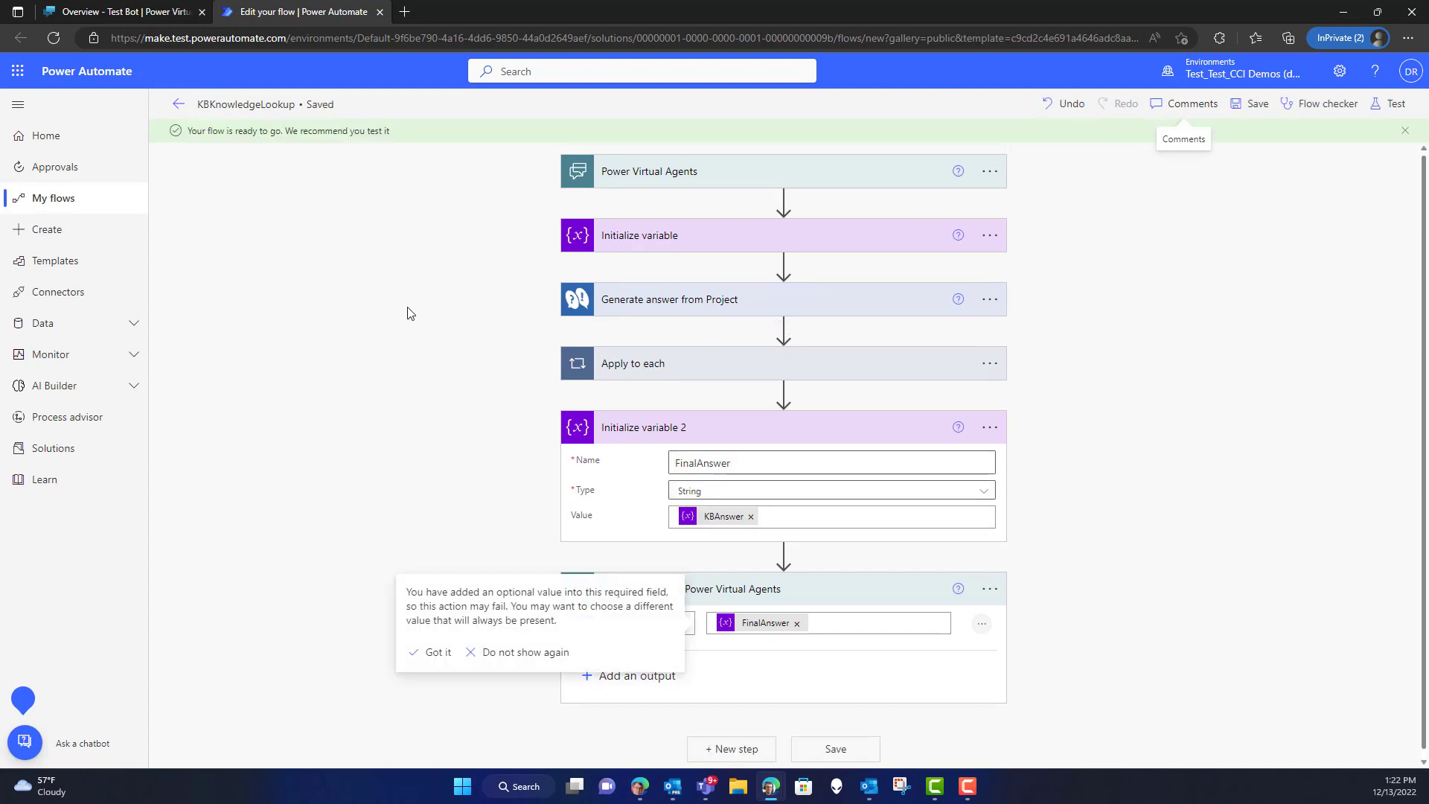
# Create a new Test Bot topic named KBLookup and bring up the node choices under its trigger.
pyautogui.click(140, 18)
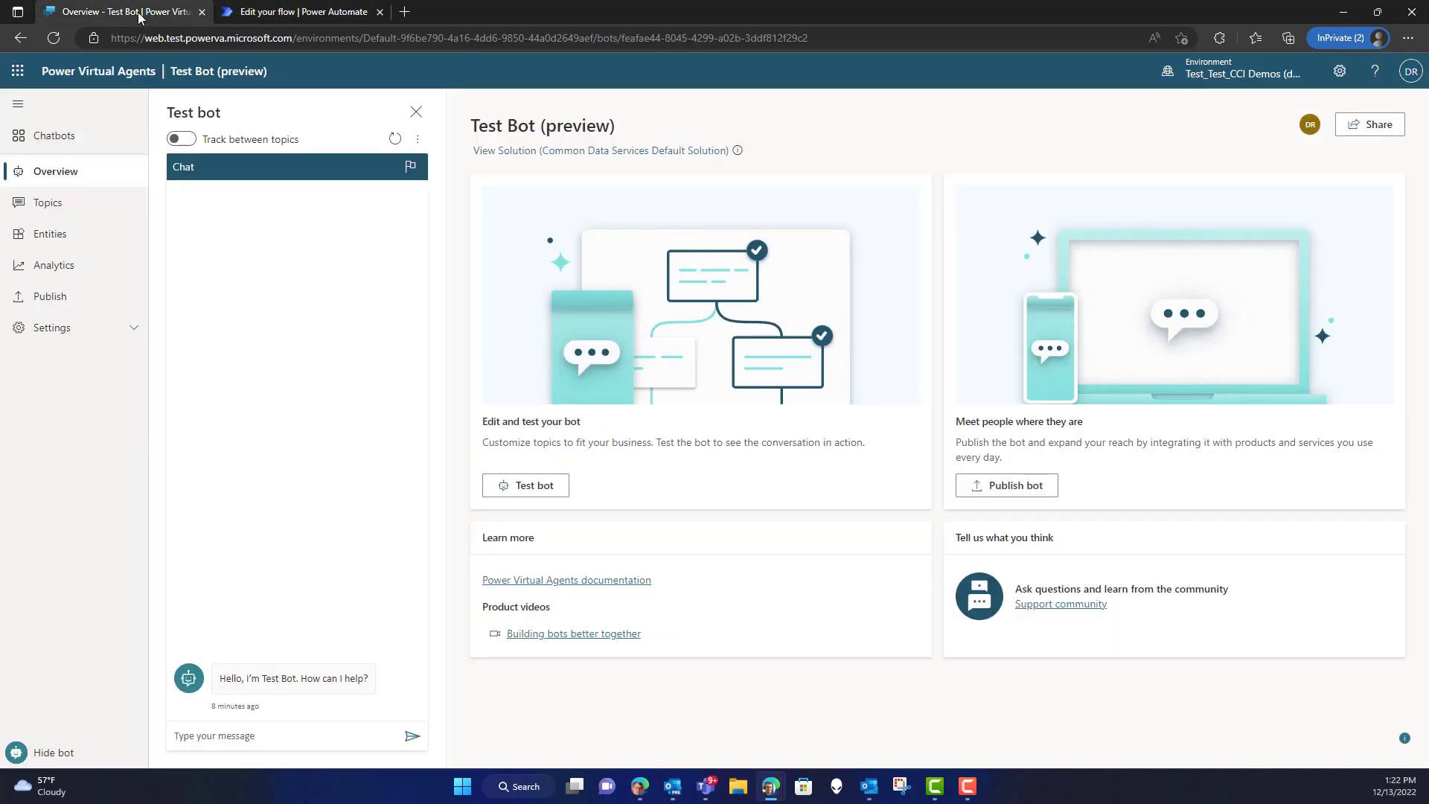
pyautogui.click(58, 211)
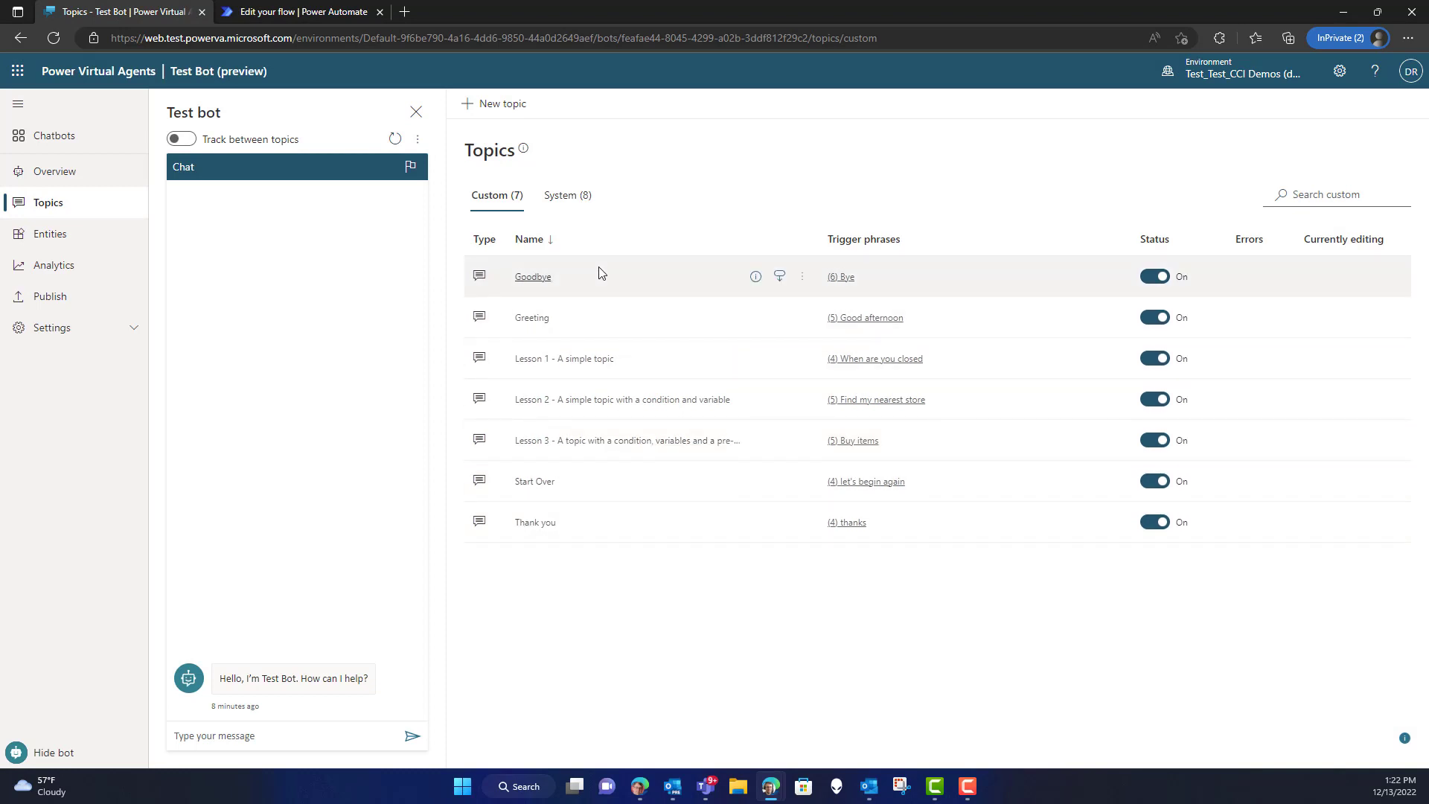
pyautogui.click(503, 104)
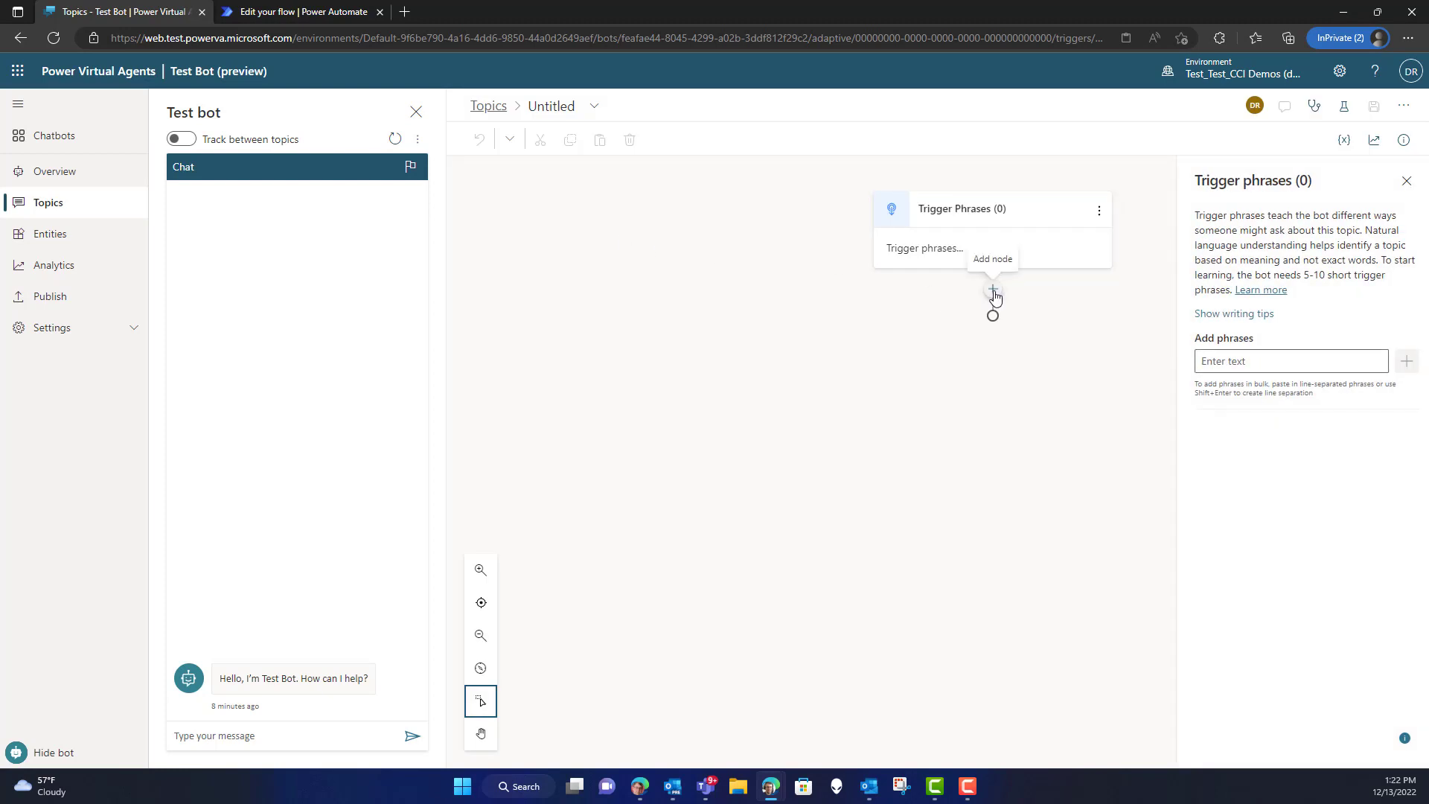
pyautogui.click(575, 107)
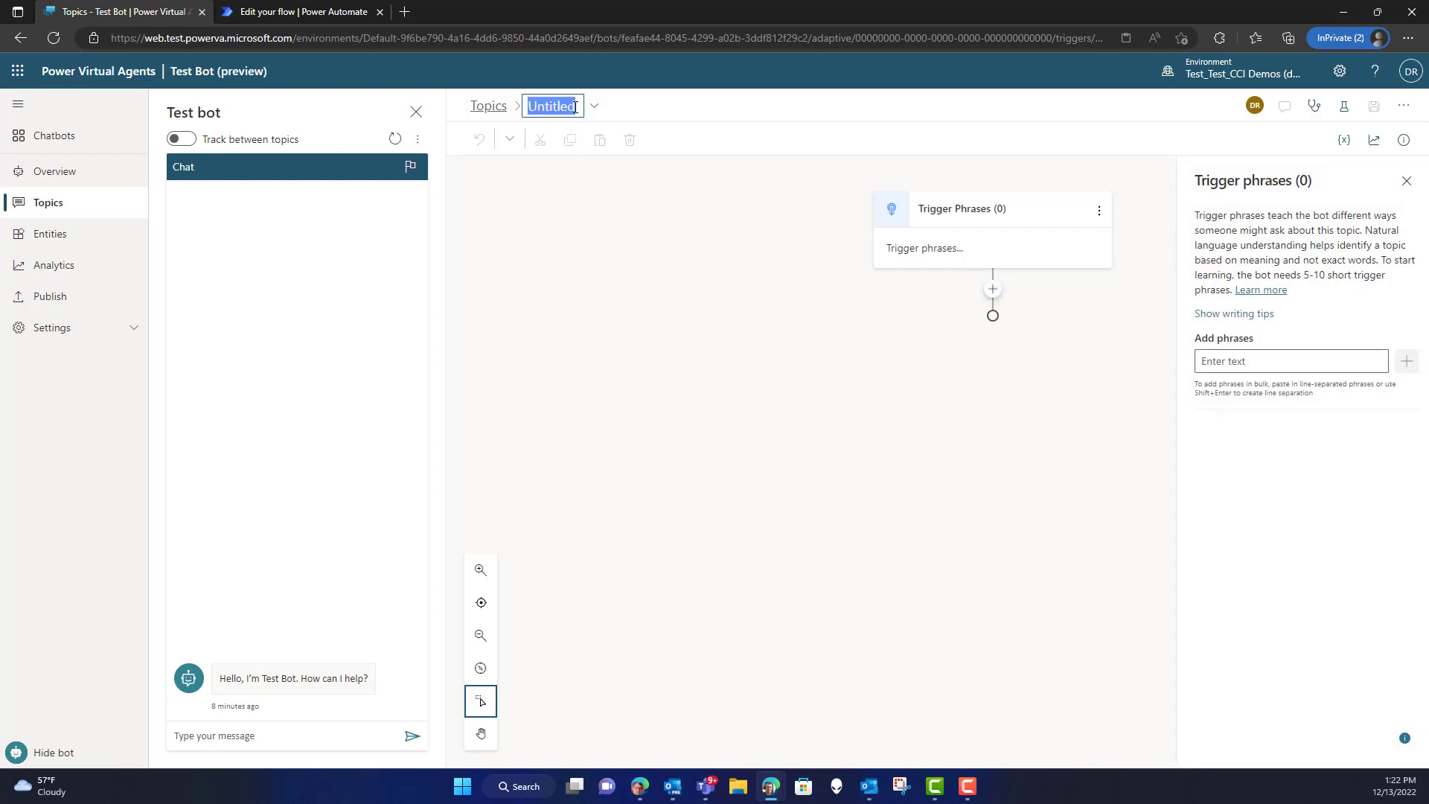
pyautogui.write('KBL')
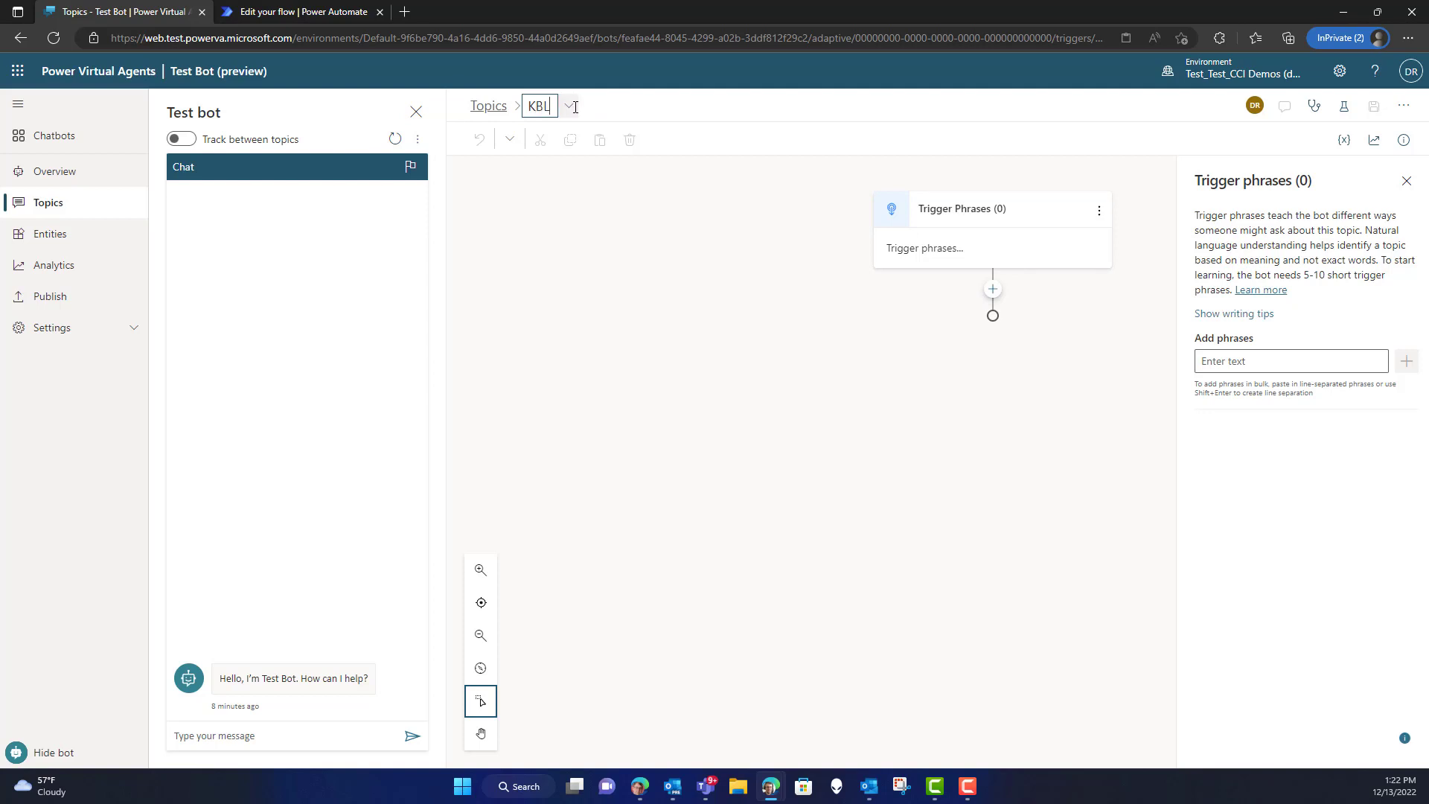
pyautogui.write('ookup')
pyautogui.click(677, 311)
pyautogui.click(993, 289)
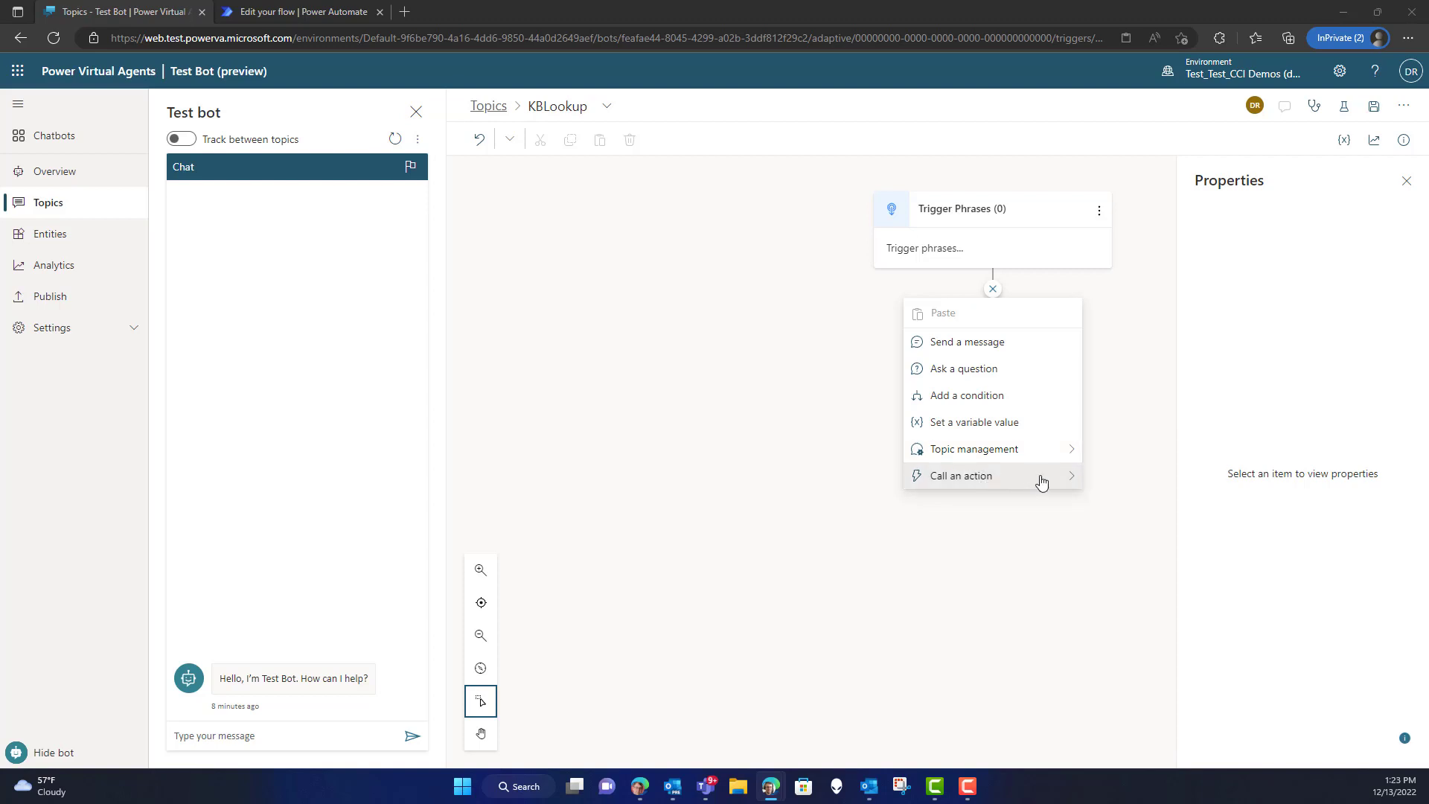
# Call the KBKnowledgeLookup flow, passing System Activity.Text as its KBQuestion input.
pyautogui.moveTo(1041, 482)
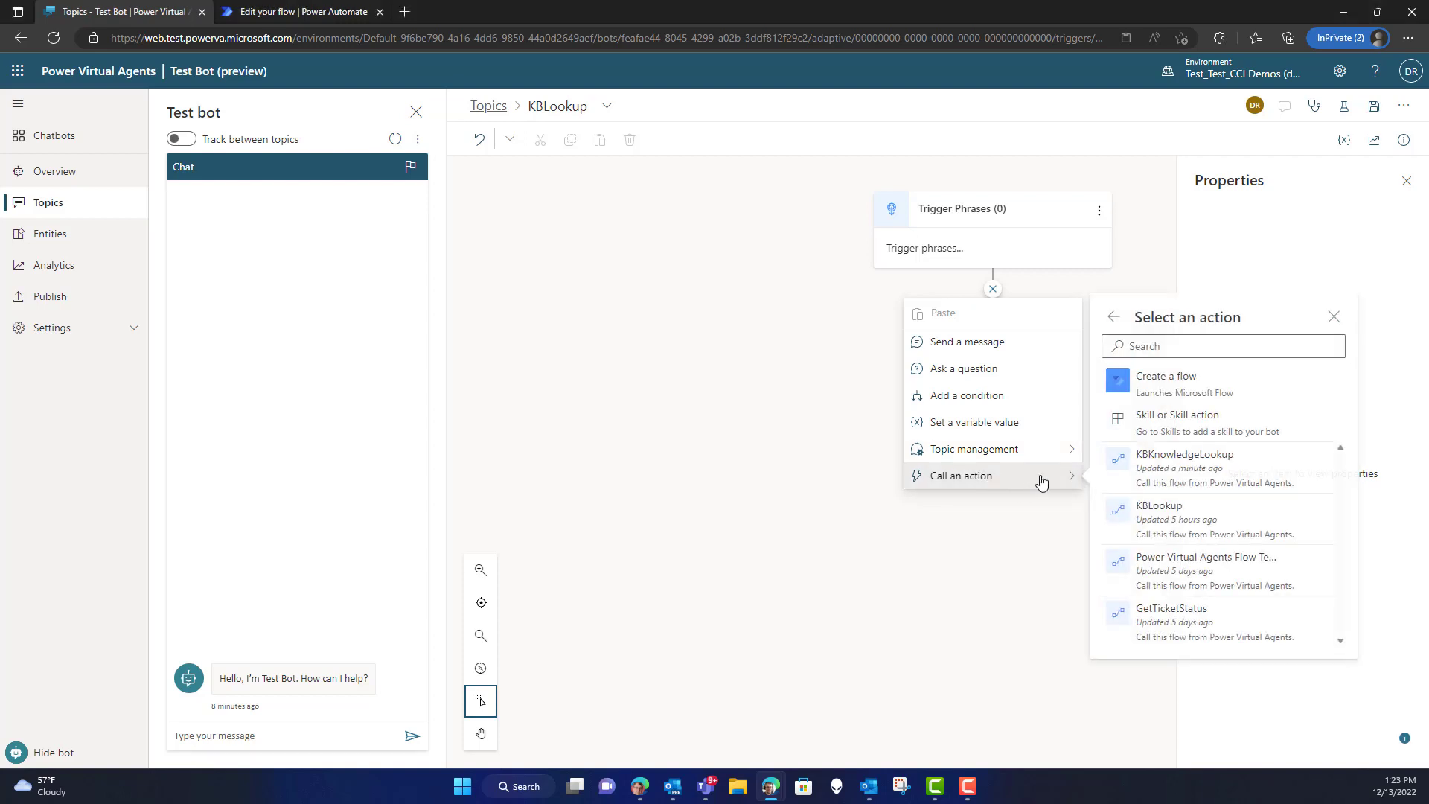
pyautogui.click(1231, 473)
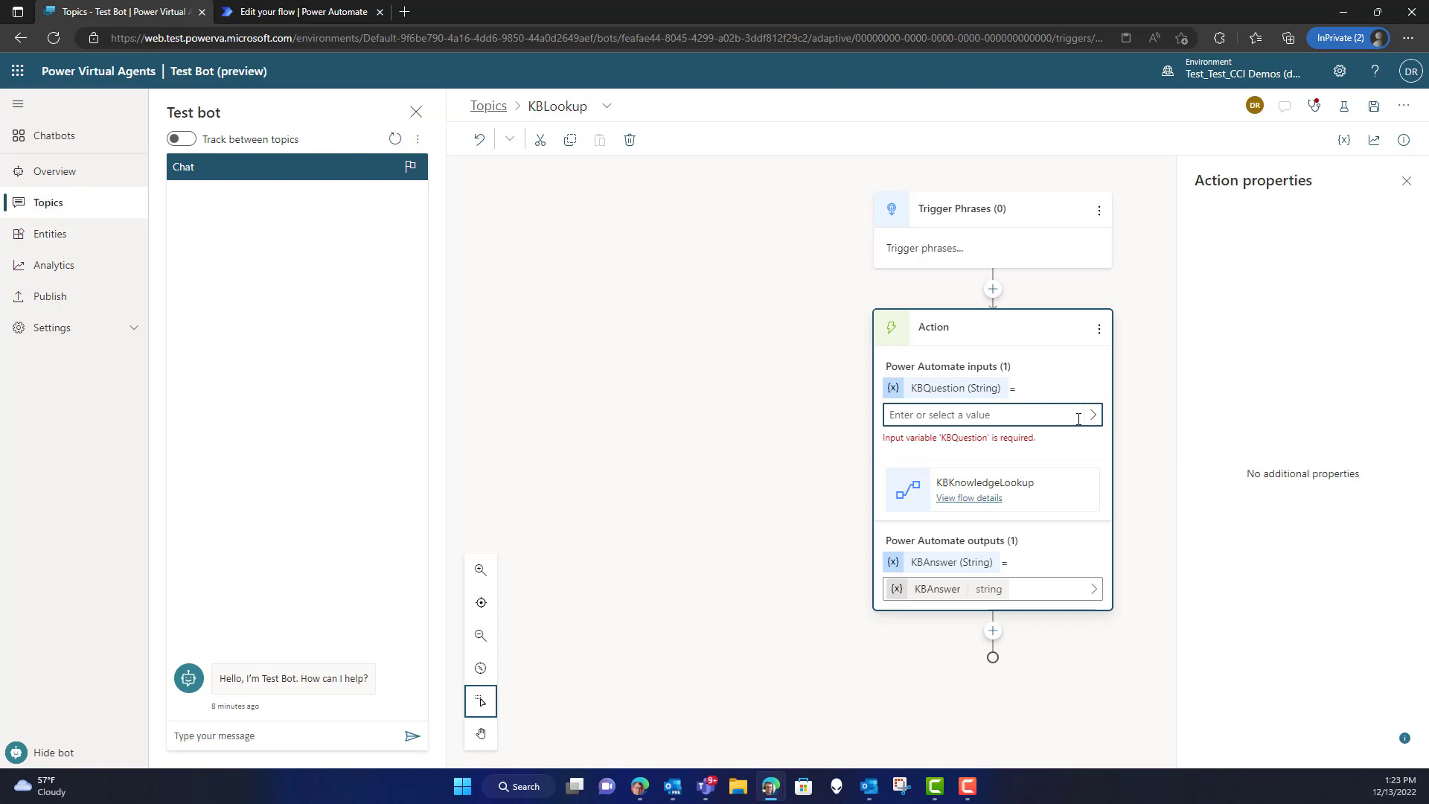
pyautogui.click(1078, 419)
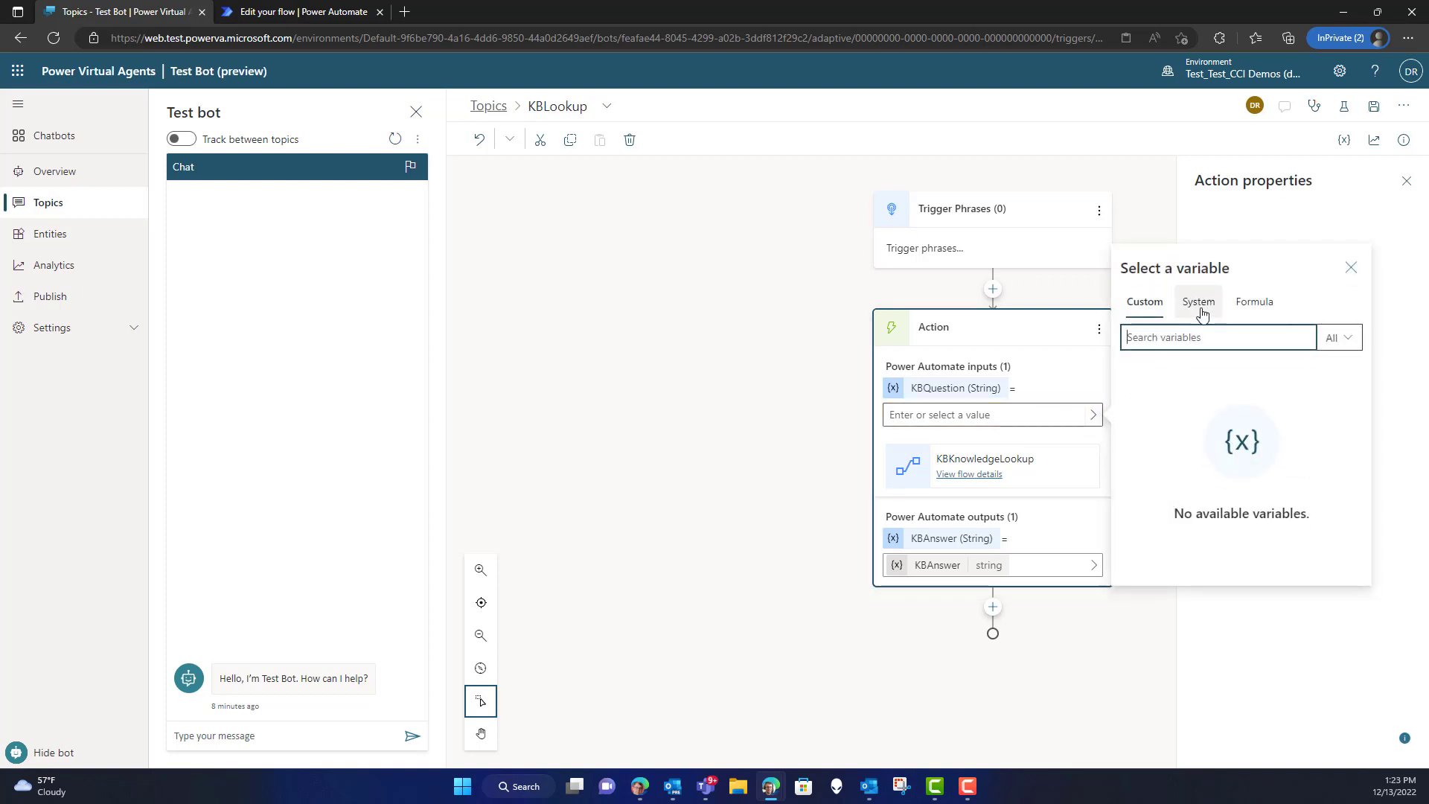
pyautogui.click(1200, 311)
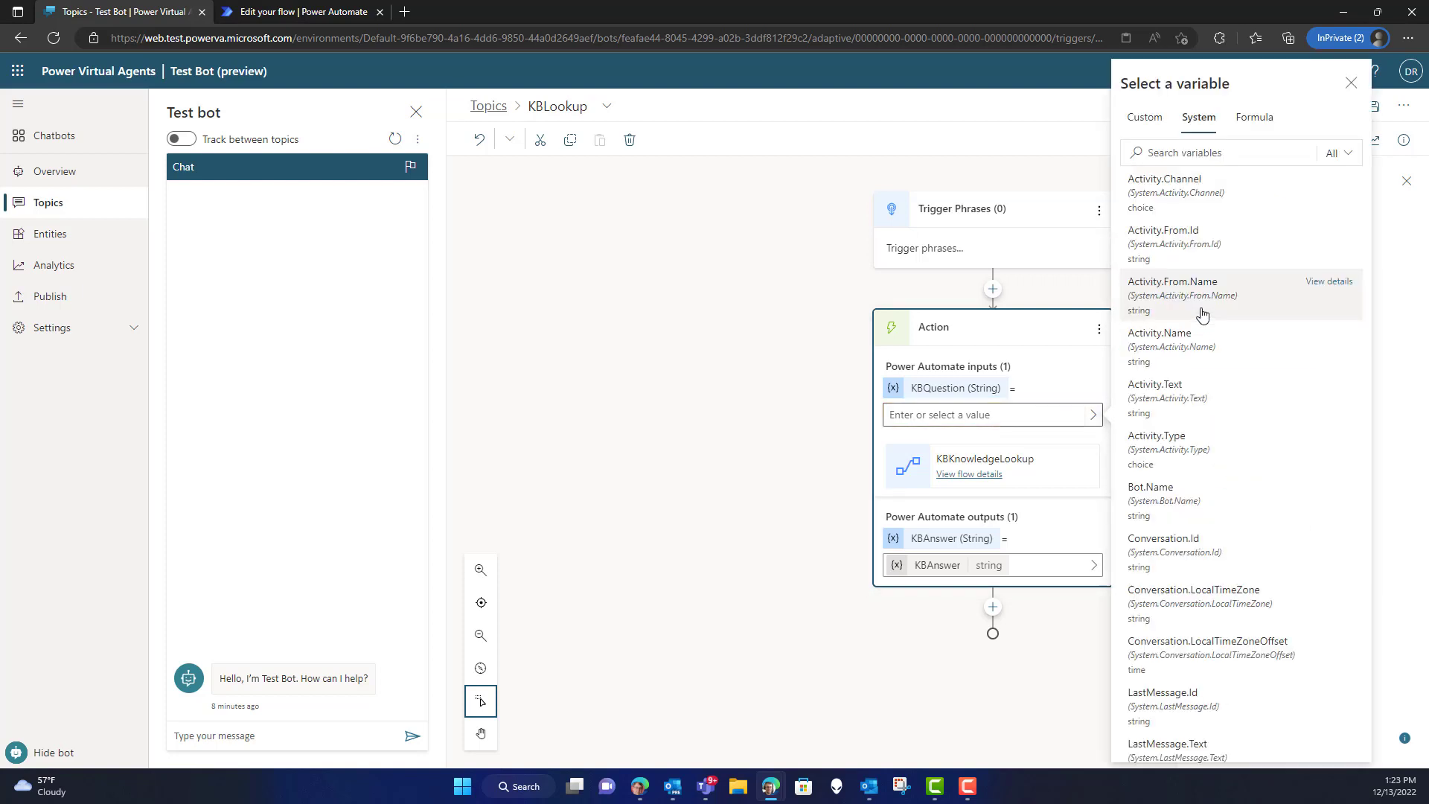
pyautogui.click(1199, 398)
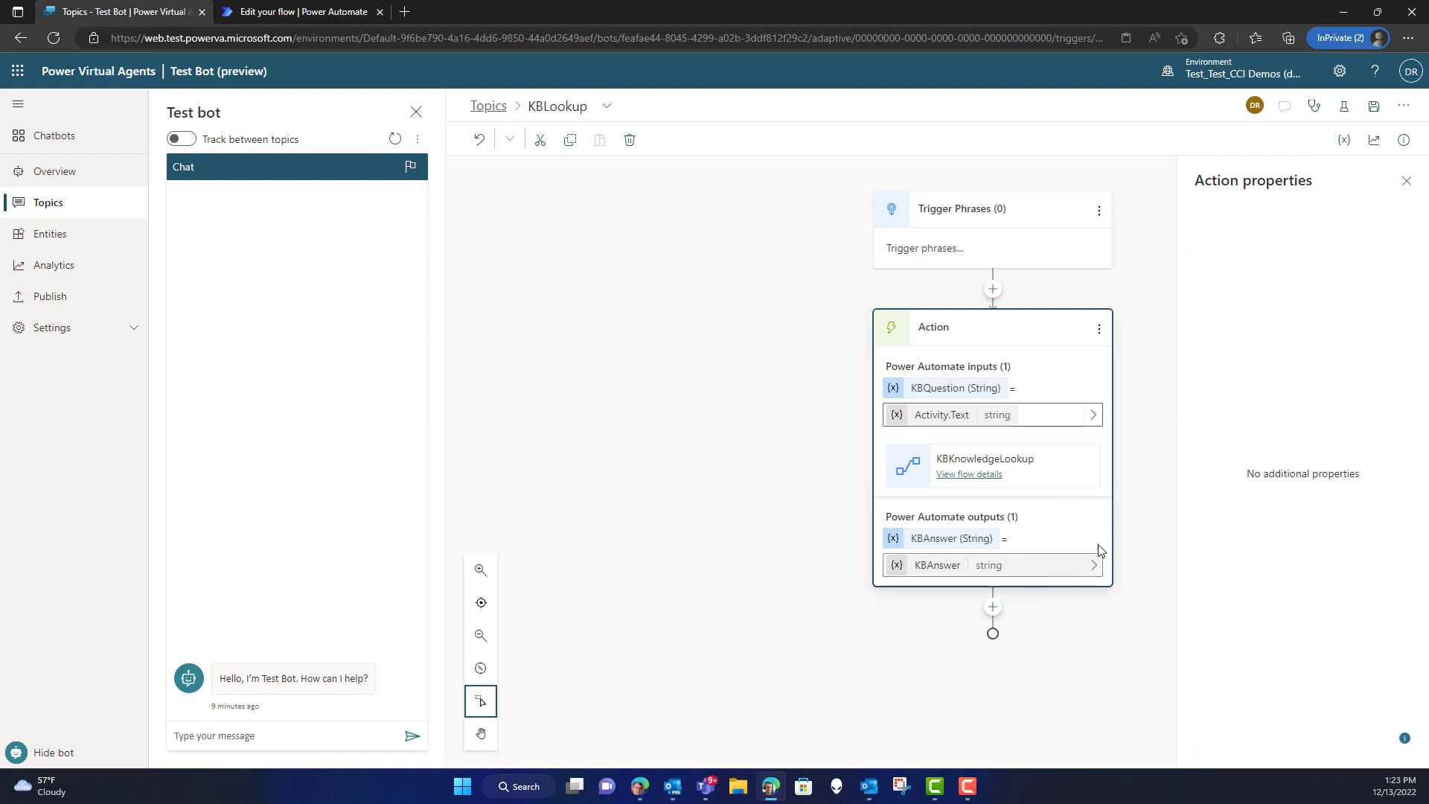
pyautogui.click(1406, 182)
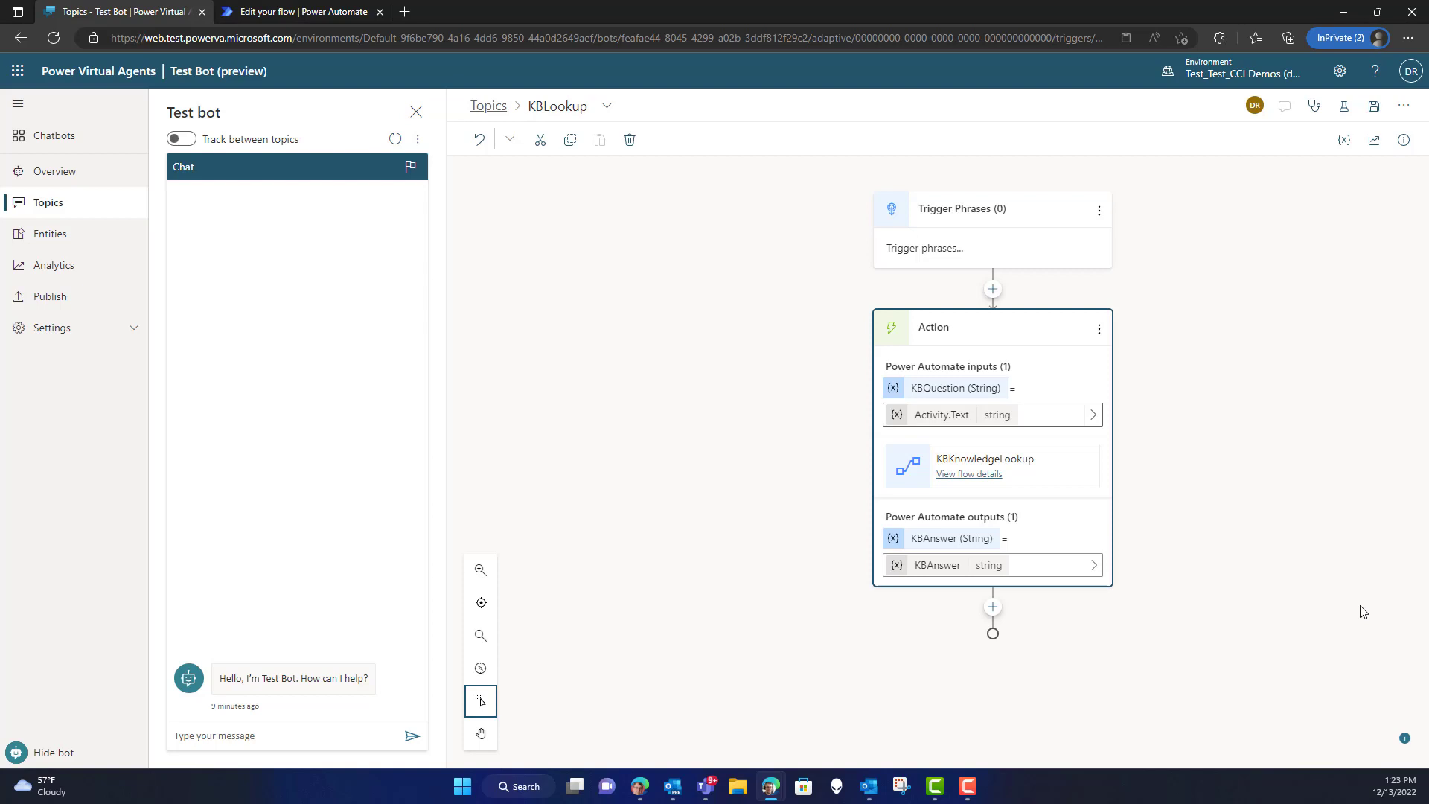
# Add a condition below the flow call checking that KBAnswer is not Blank.
pyautogui.click(993, 607)
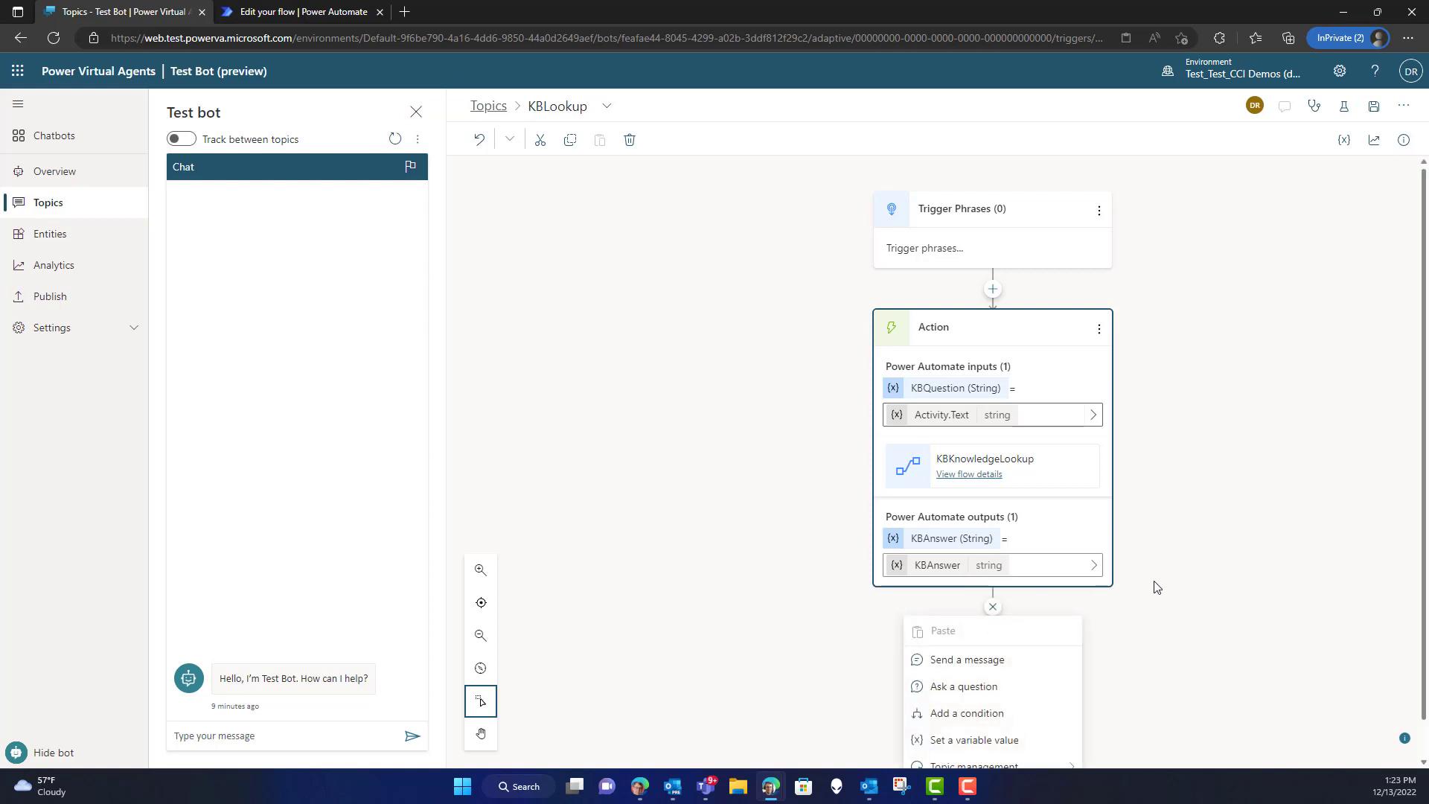
pyautogui.click(972, 675)
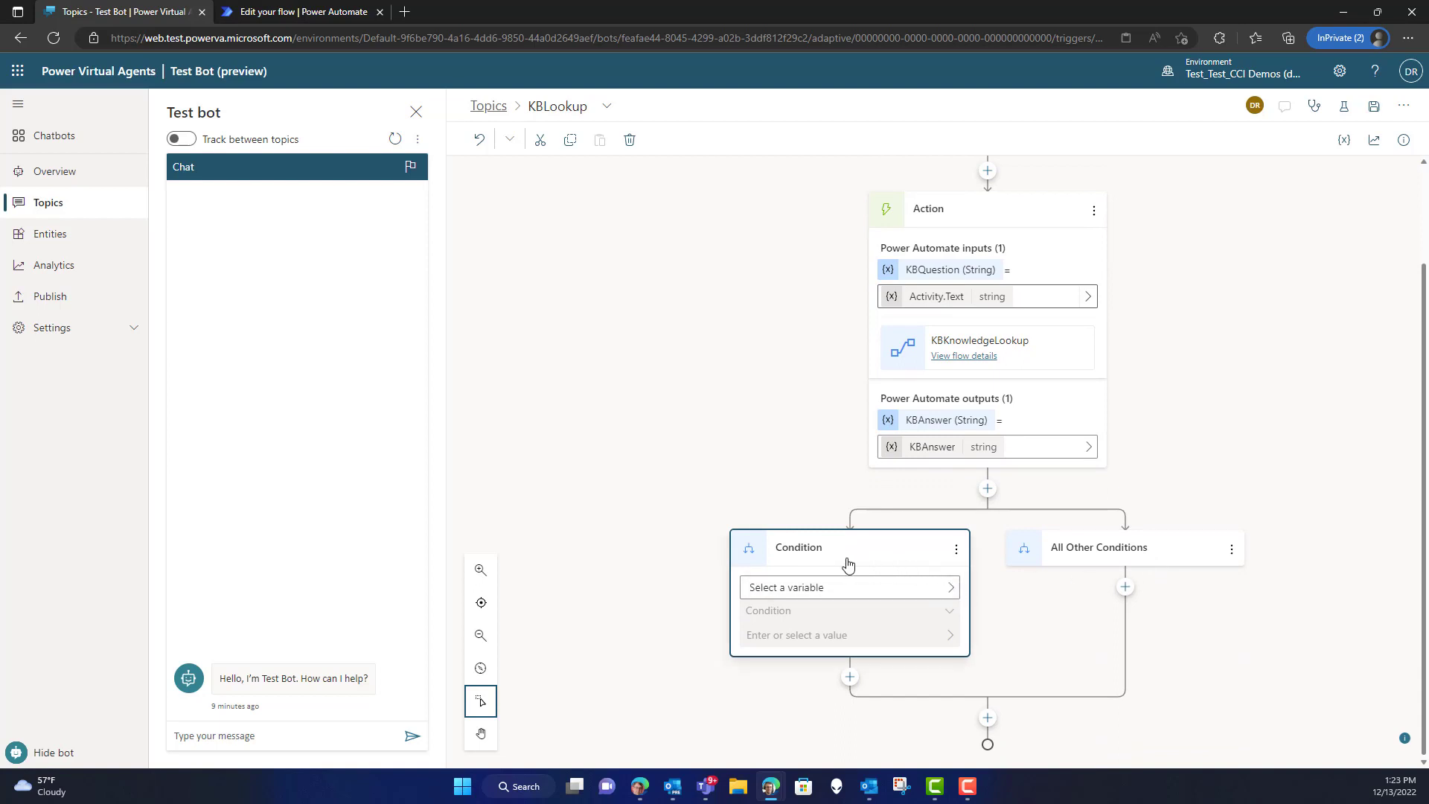
pyautogui.click(949, 588)
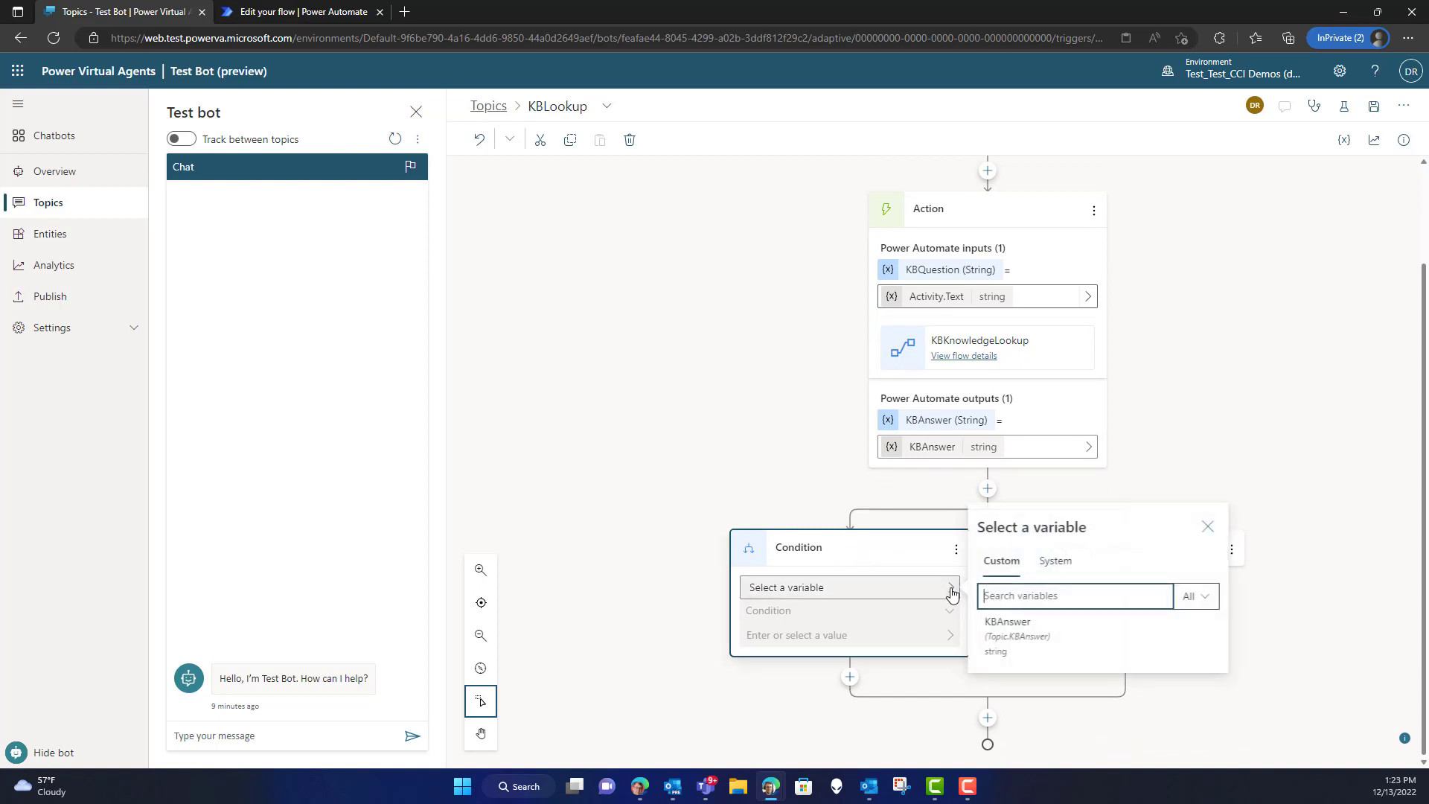
pyautogui.click(1005, 631)
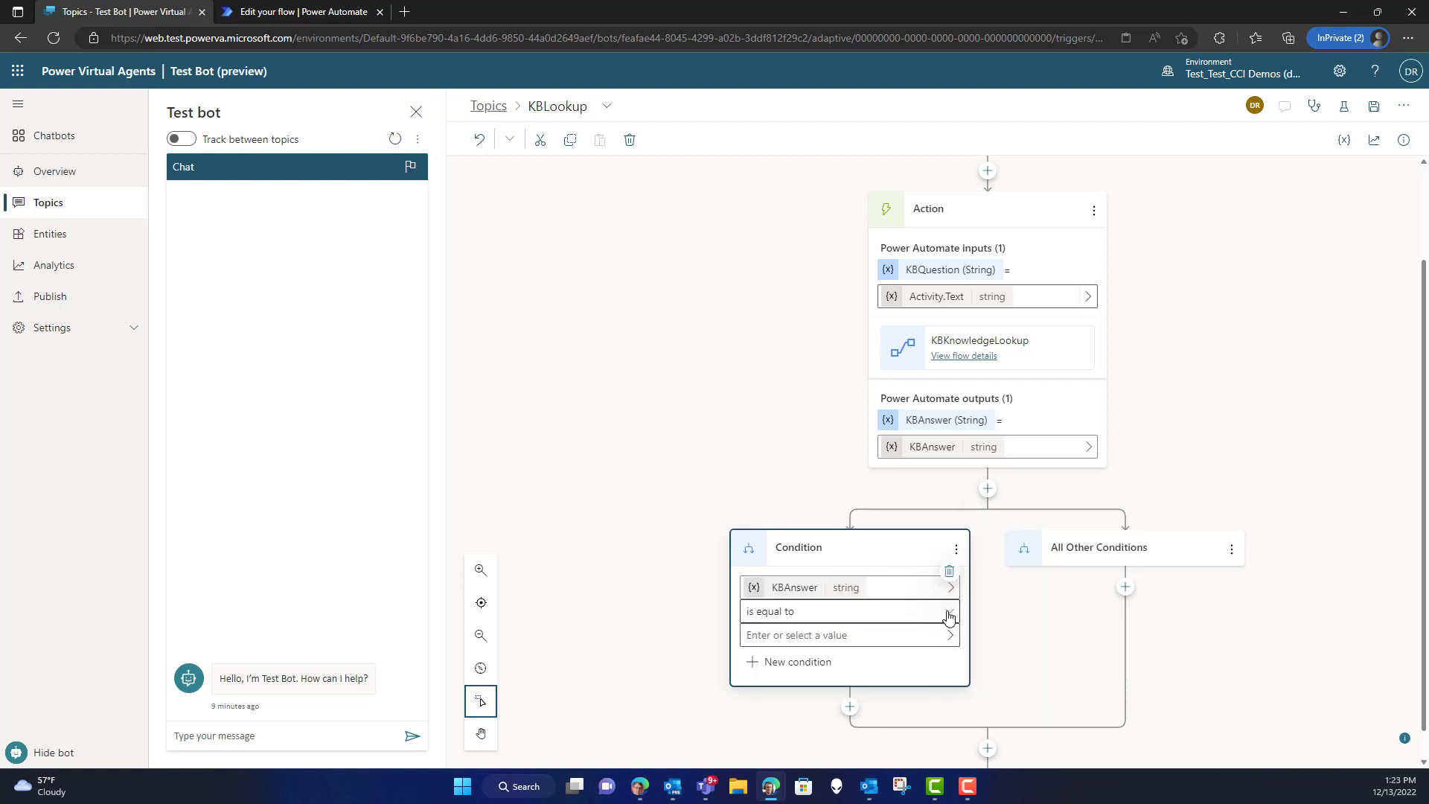
pyautogui.click(952, 613)
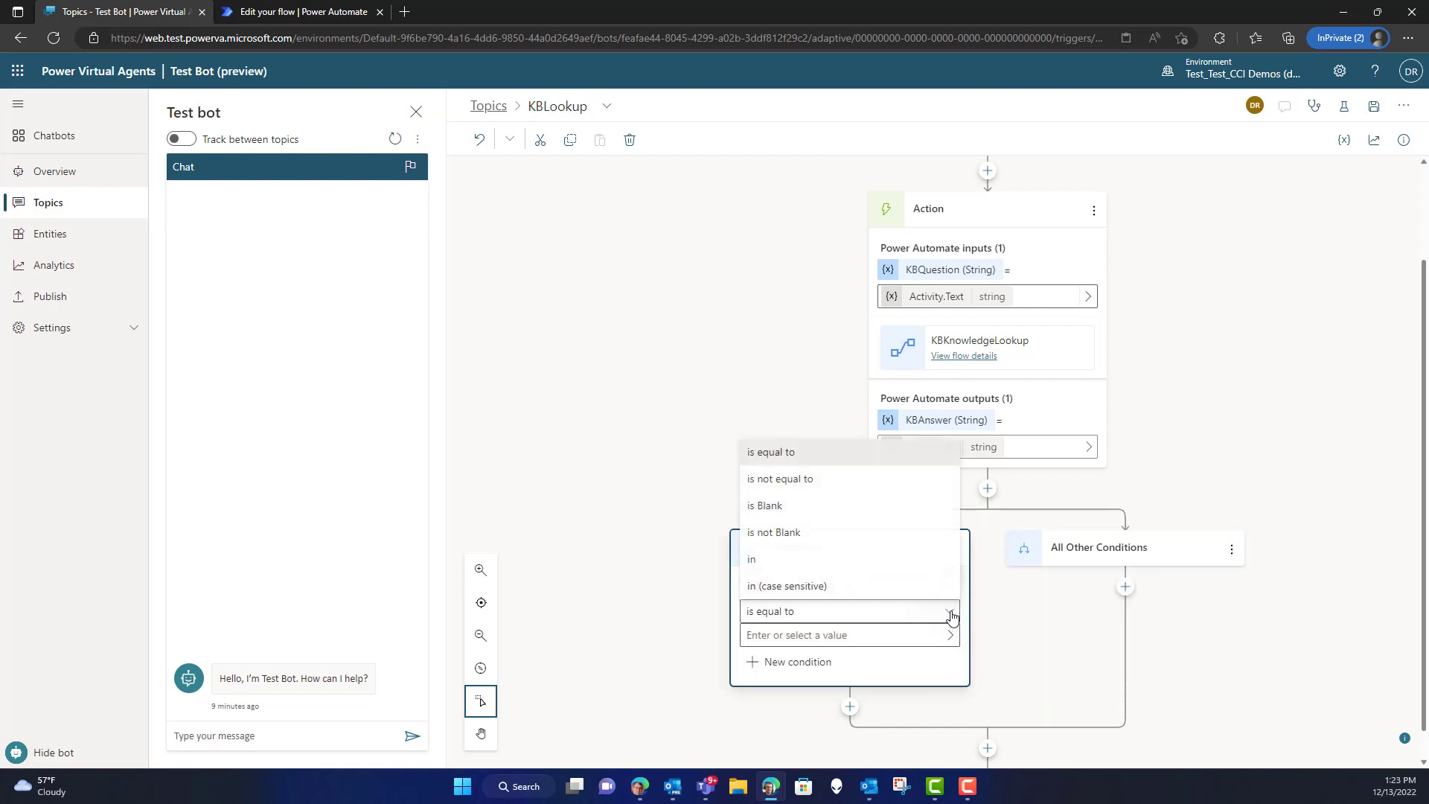
pyautogui.click(819, 545)
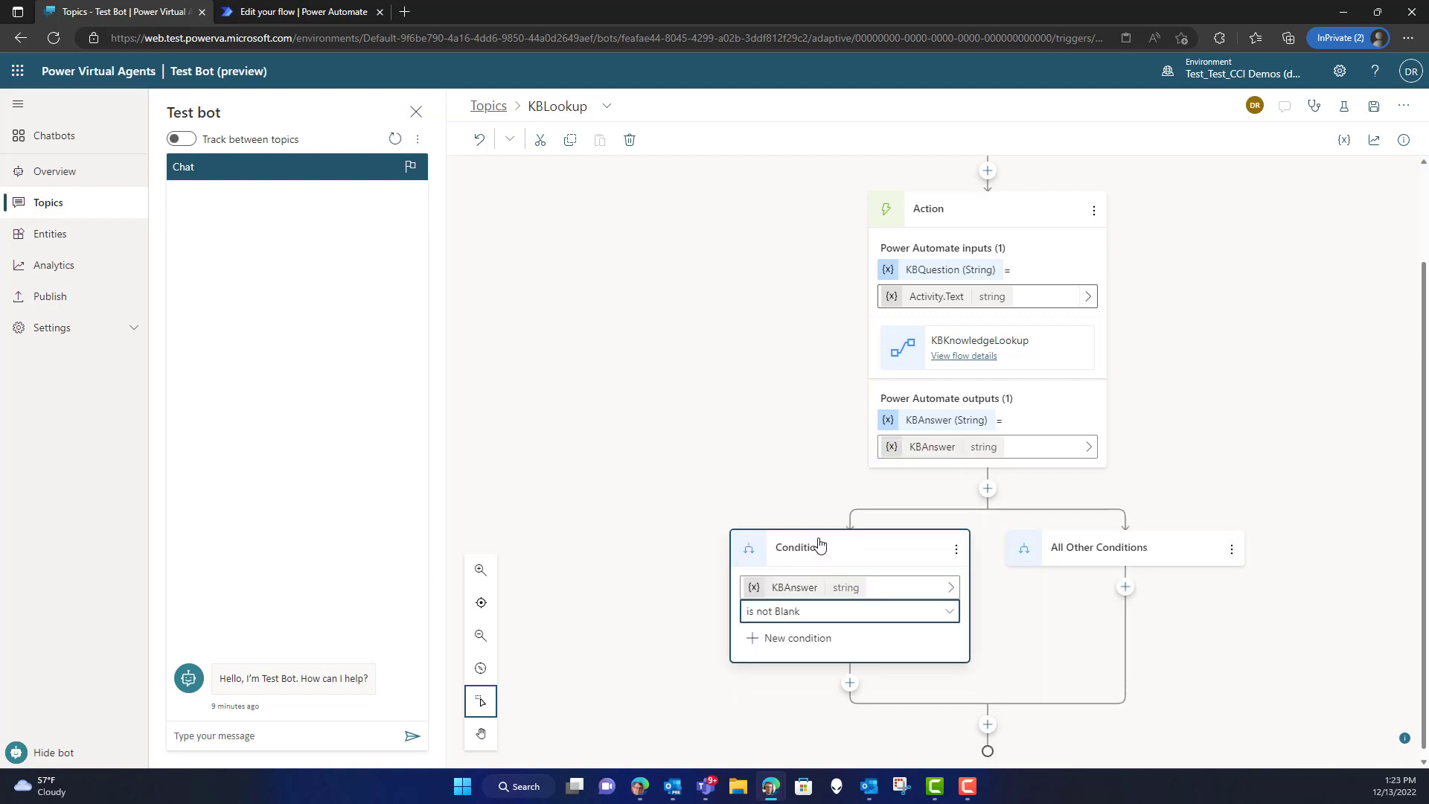
# Under the condition, add a message that replies with the KBAnswer variable.
pyautogui.click(850, 683)
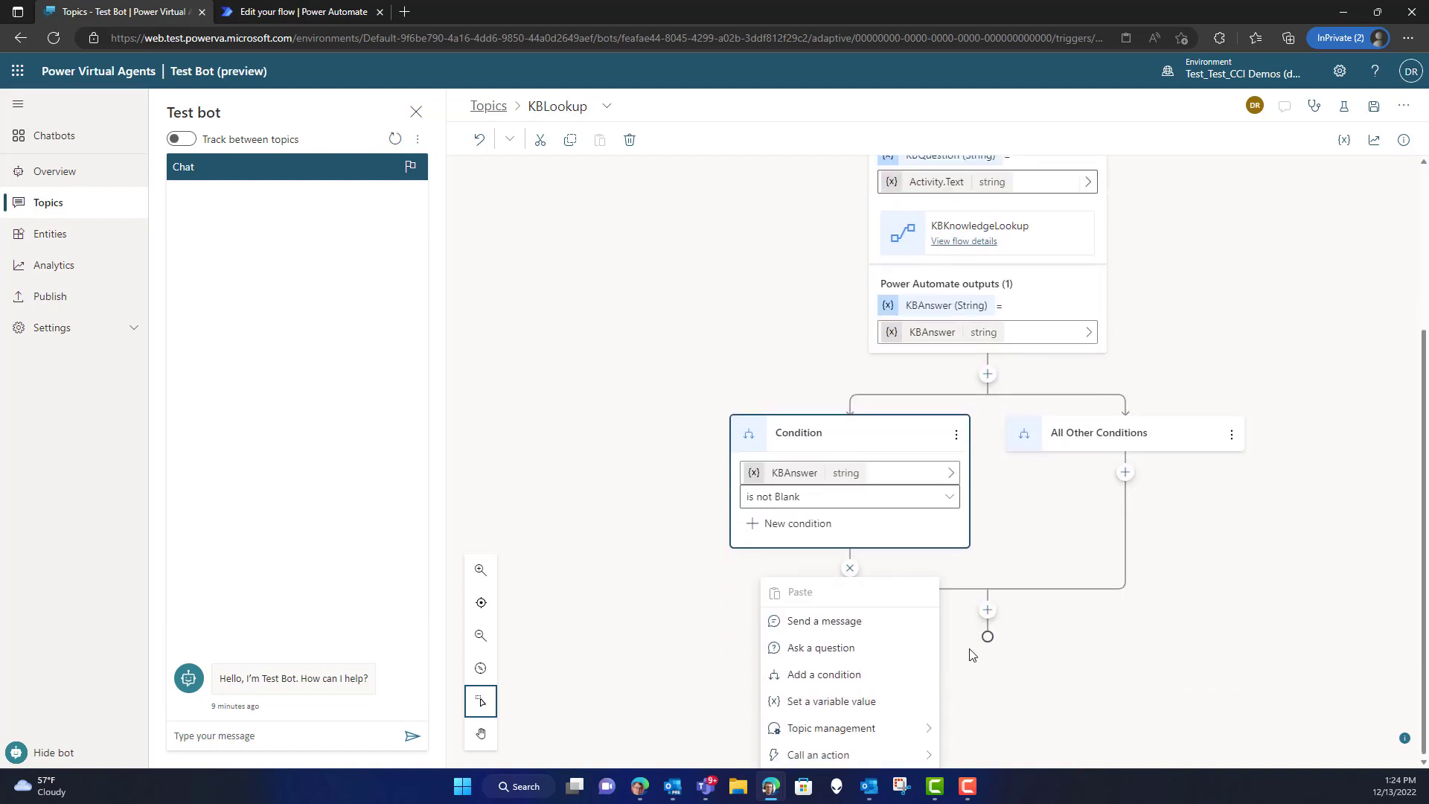
pyautogui.click(868, 632)
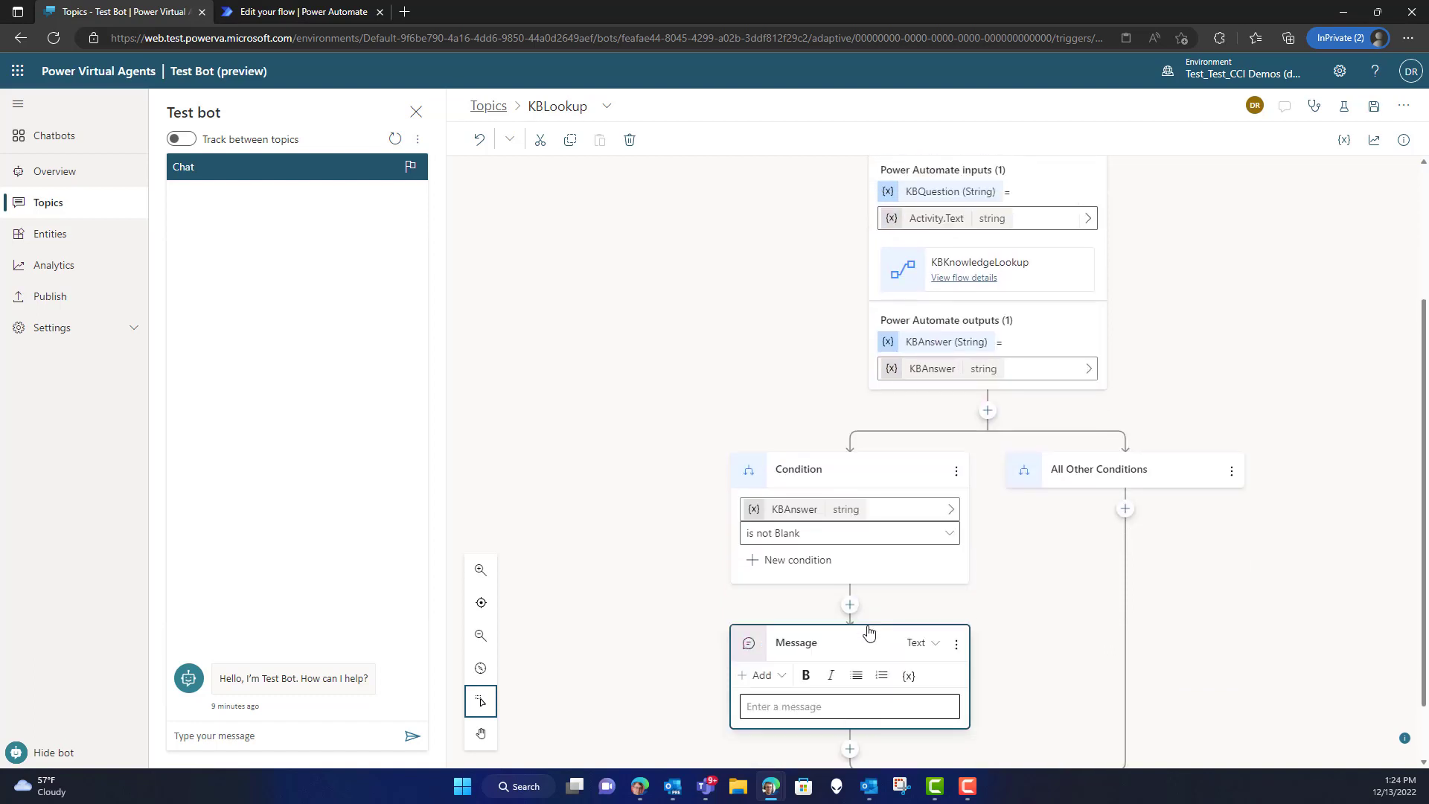
pyautogui.click(908, 679)
pyautogui.click(1012, 718)
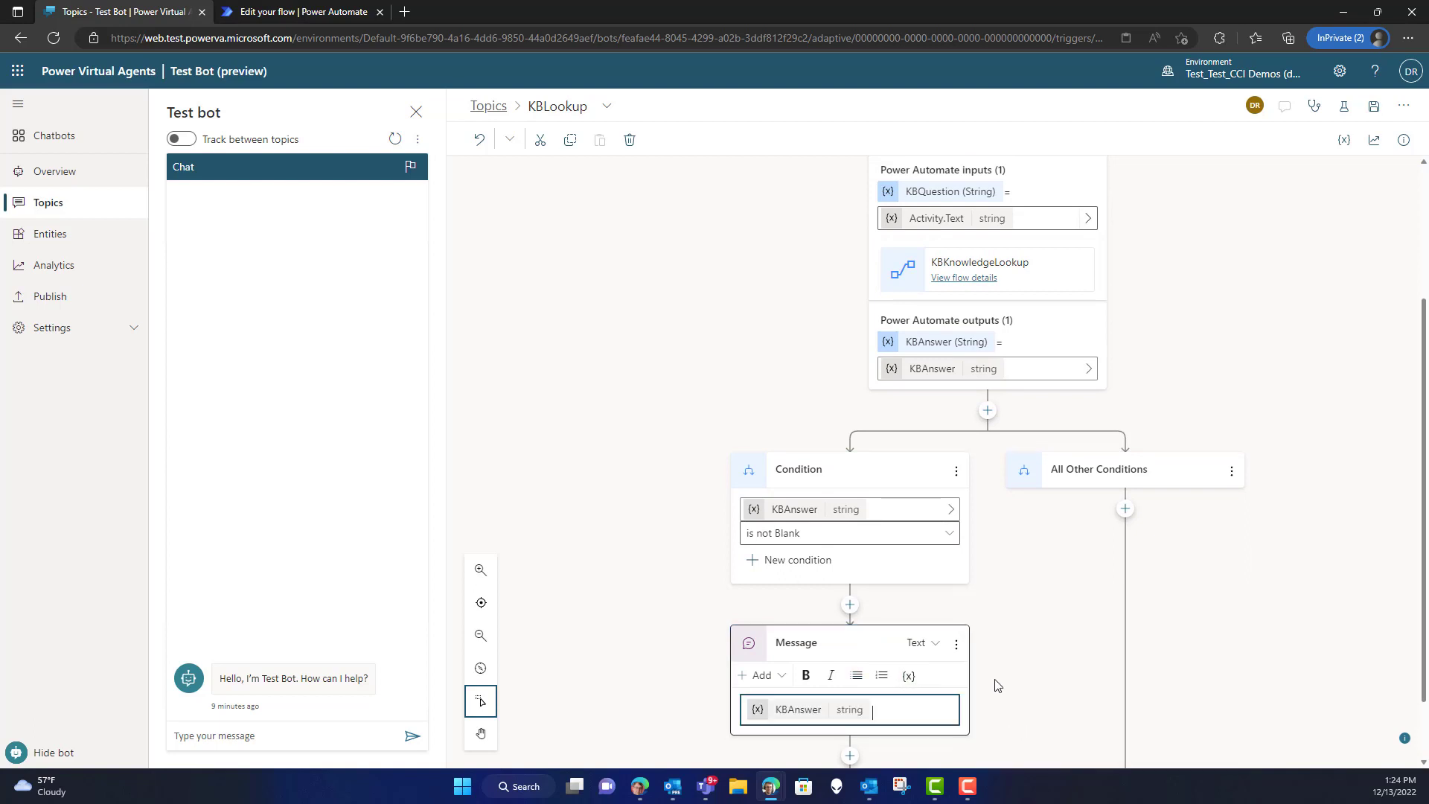
# End all topics after the answer message.
pyautogui.click(850, 676)
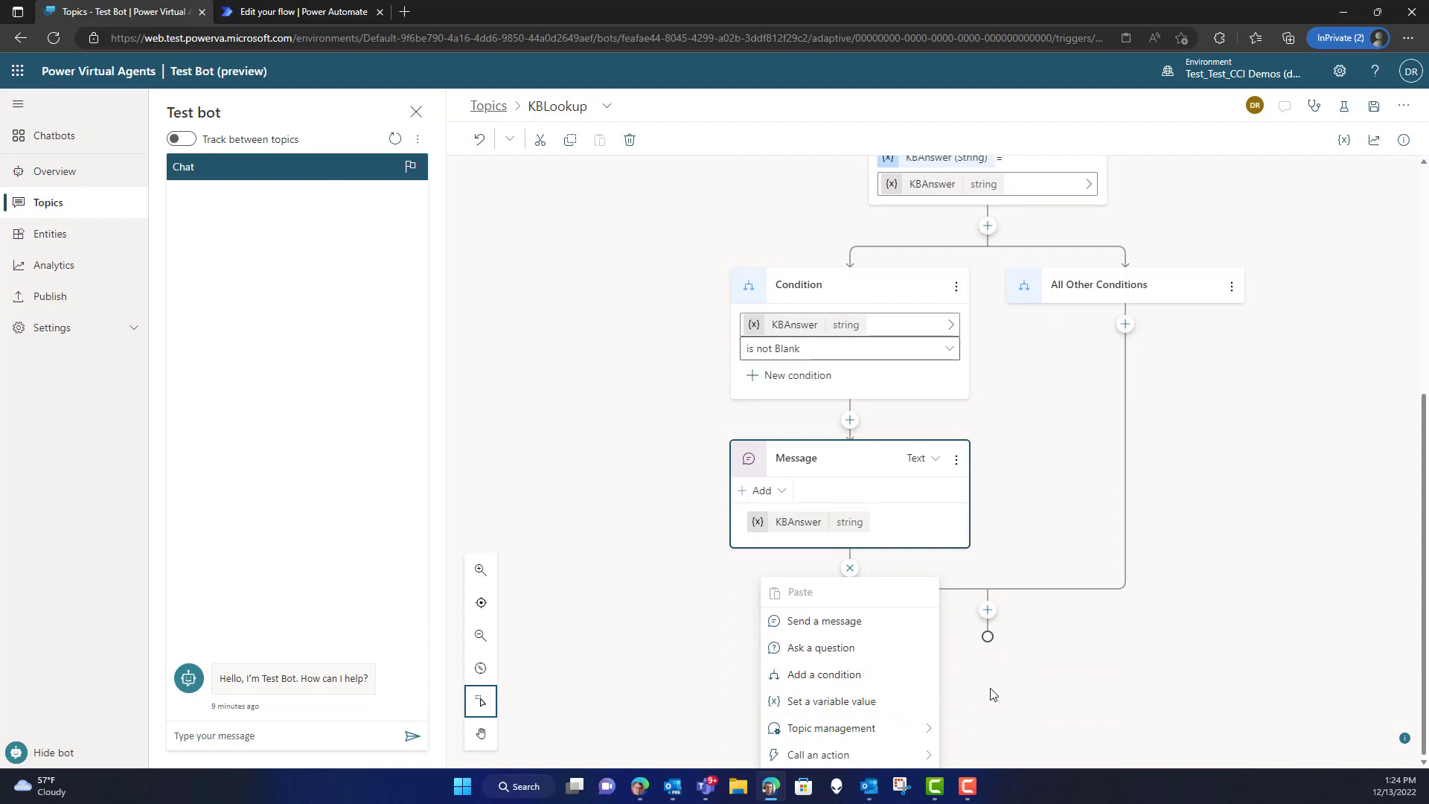
pyautogui.moveTo(913, 727)
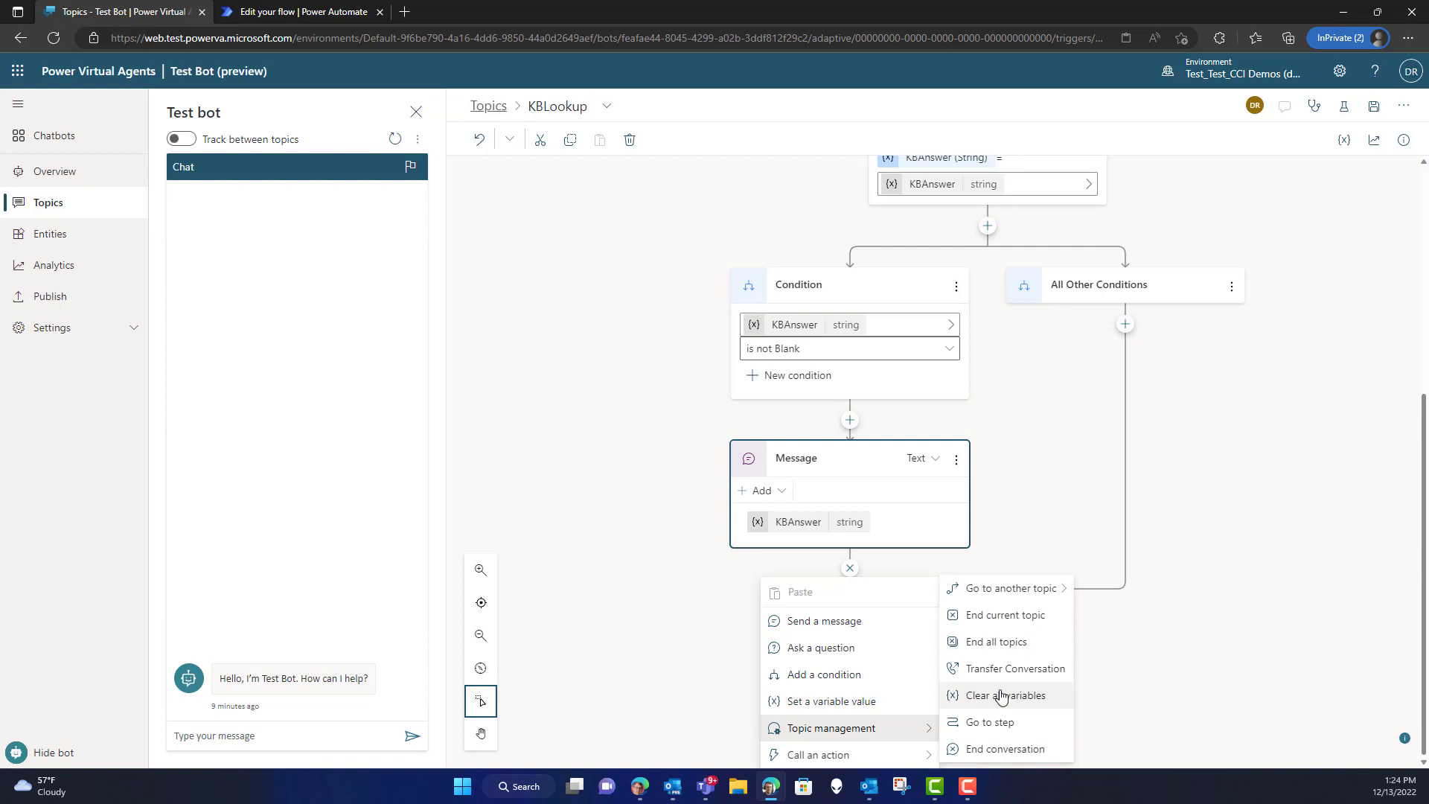
pyautogui.click(1008, 649)
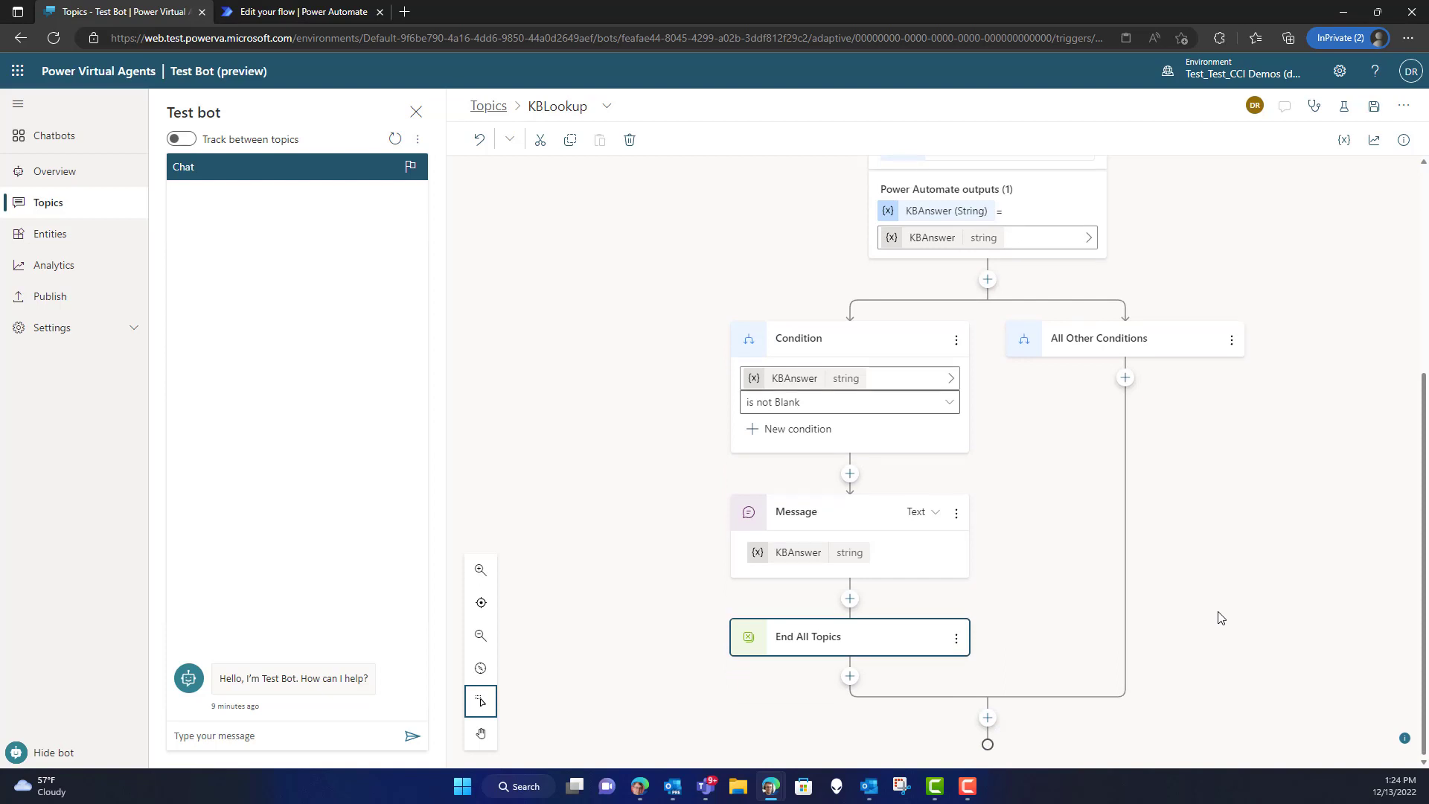
pyautogui.scroll(4, 1221, 607)
pyautogui.scroll(-4, 1228, 611)
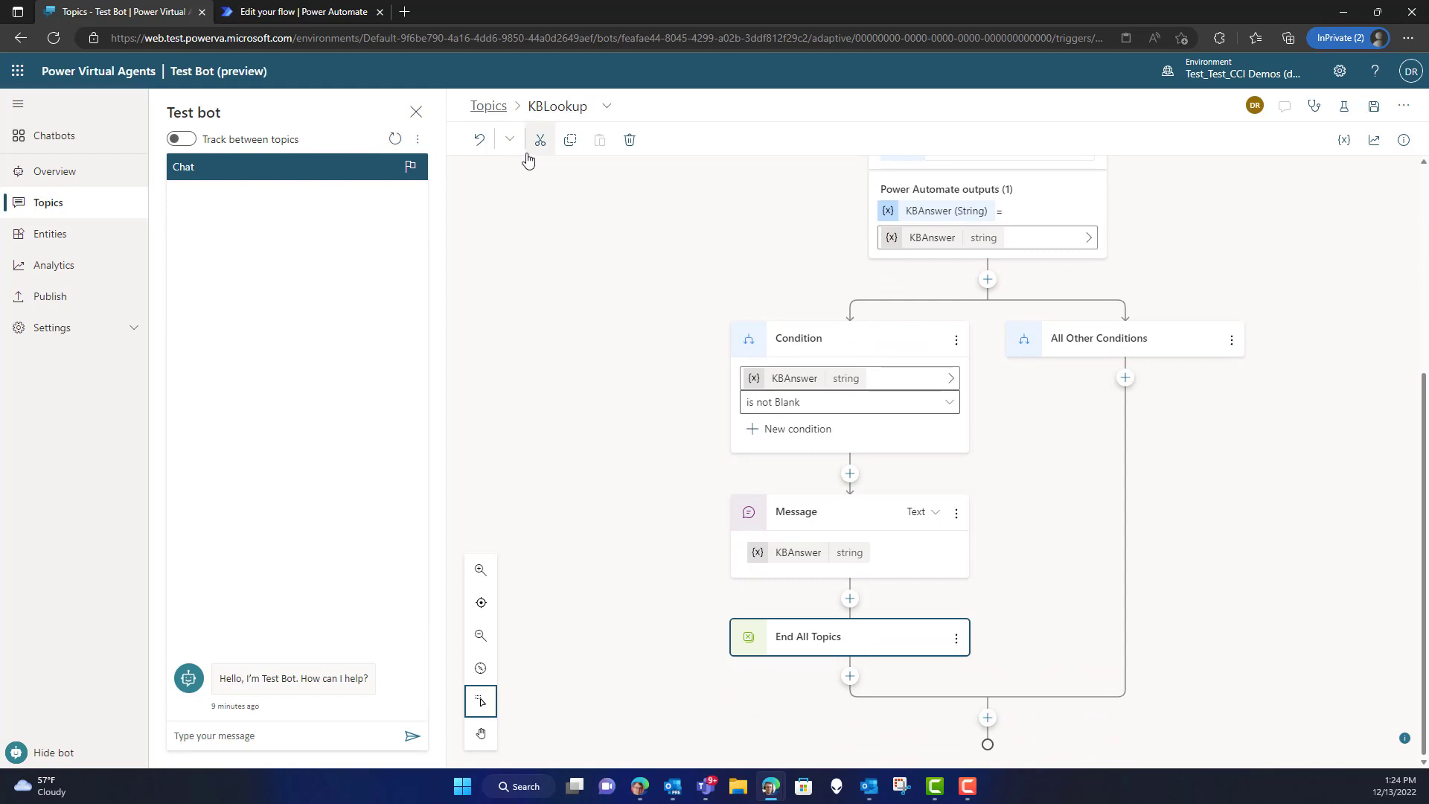
# Save the KBLookup topic and go to the system Fallback topic.
pyautogui.click(1370, 103)
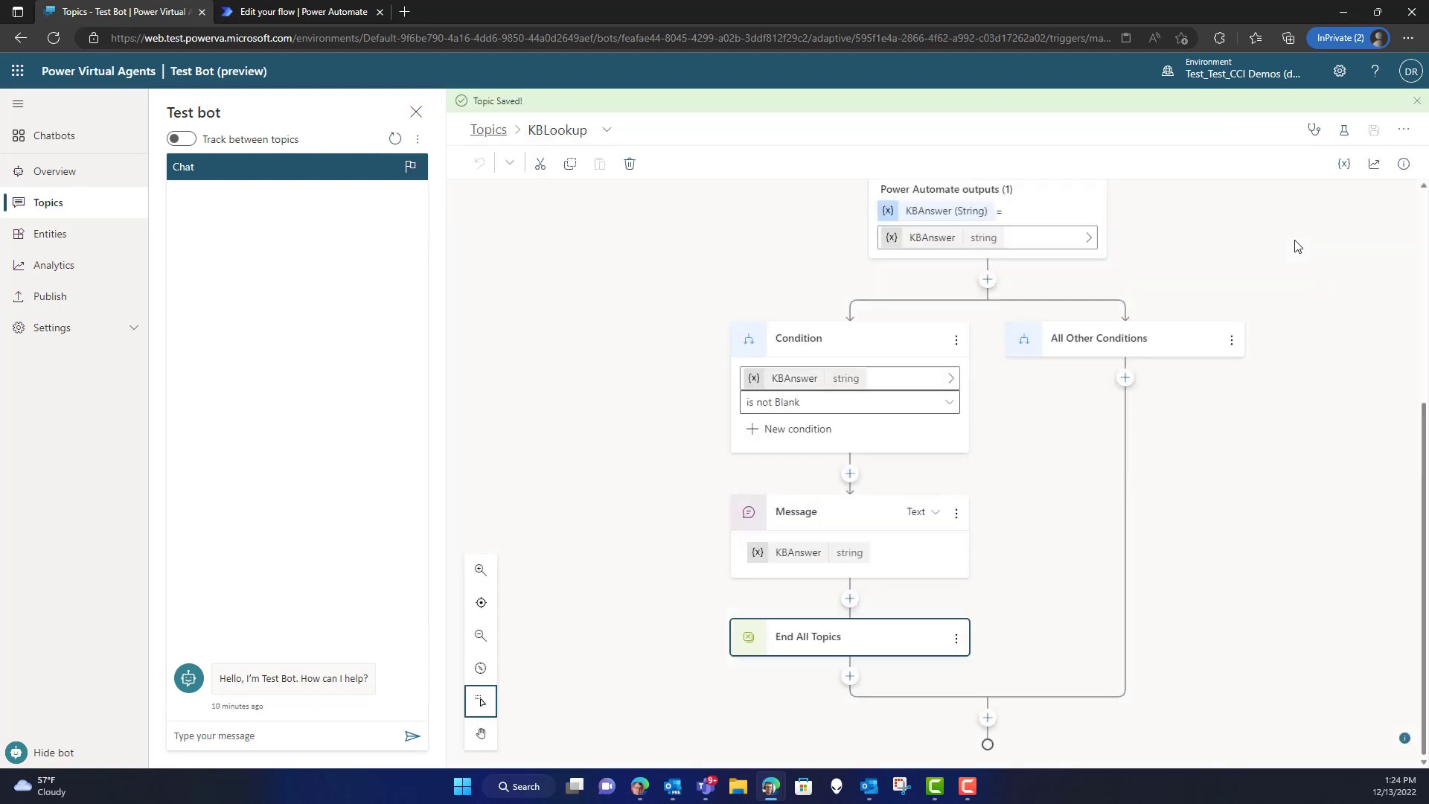
pyautogui.click(490, 134)
pyautogui.click(562, 228)
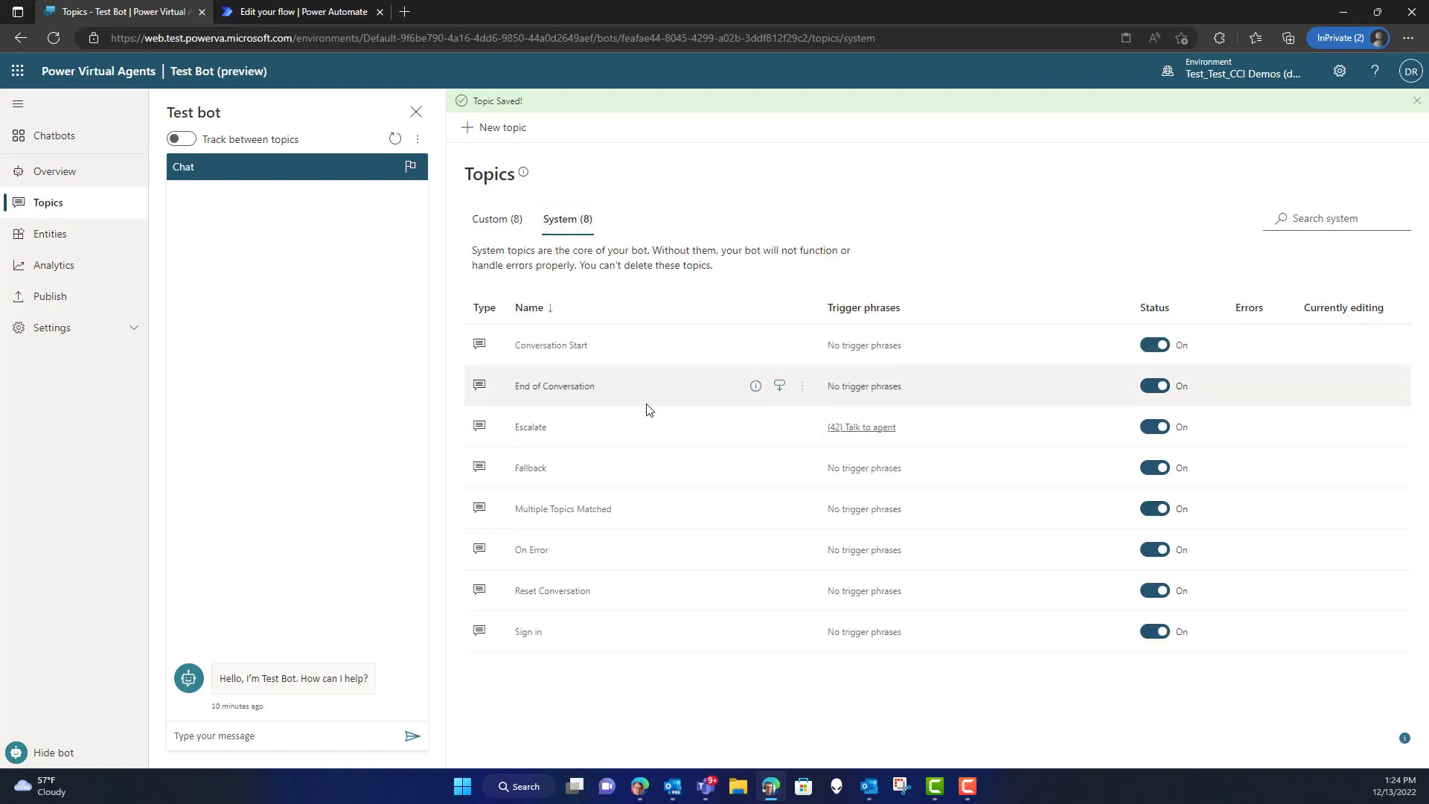
pyautogui.click(532, 468)
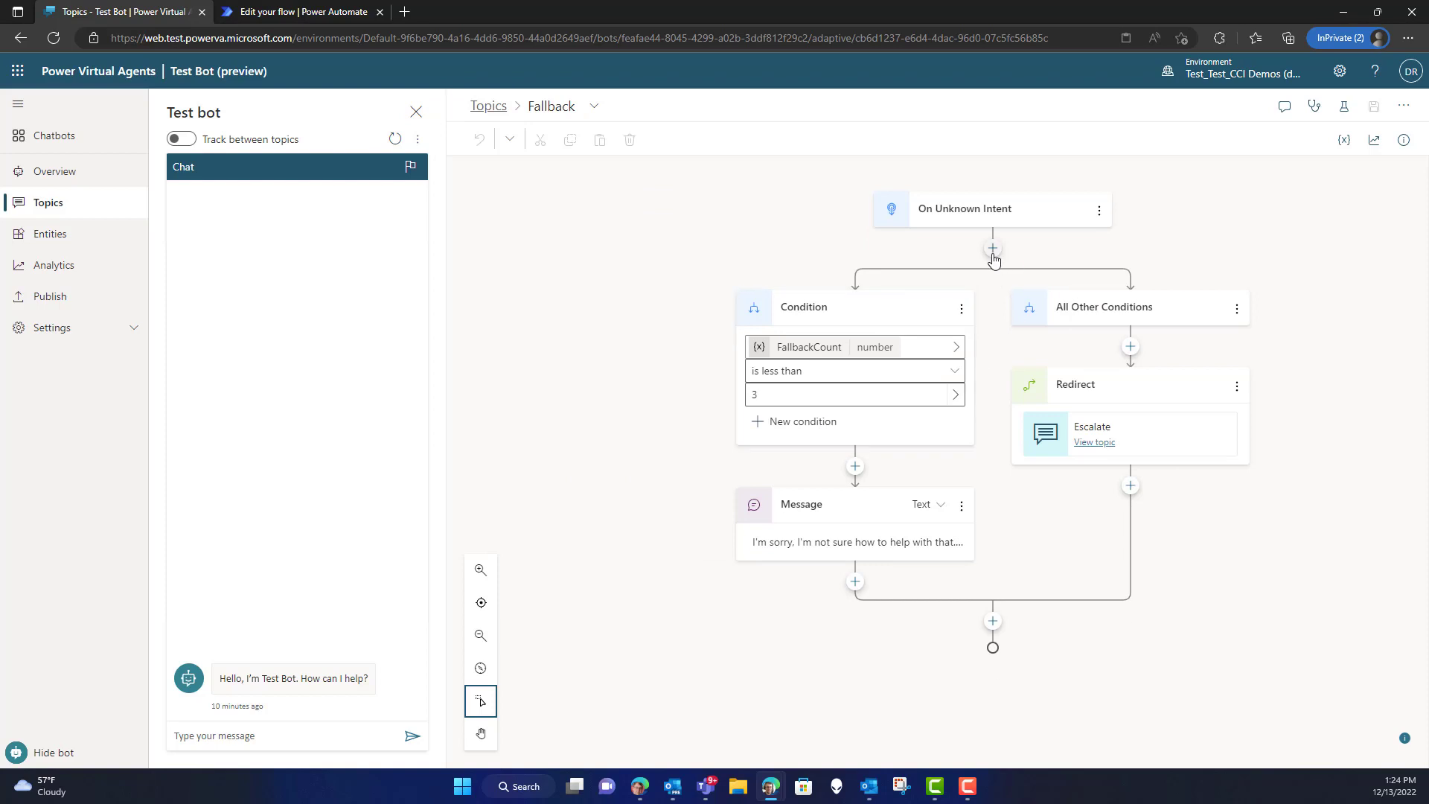
# Redirect Fallback to the KBLookup topic right after On Unknown Intent, and save it.
pyautogui.click(993, 248)
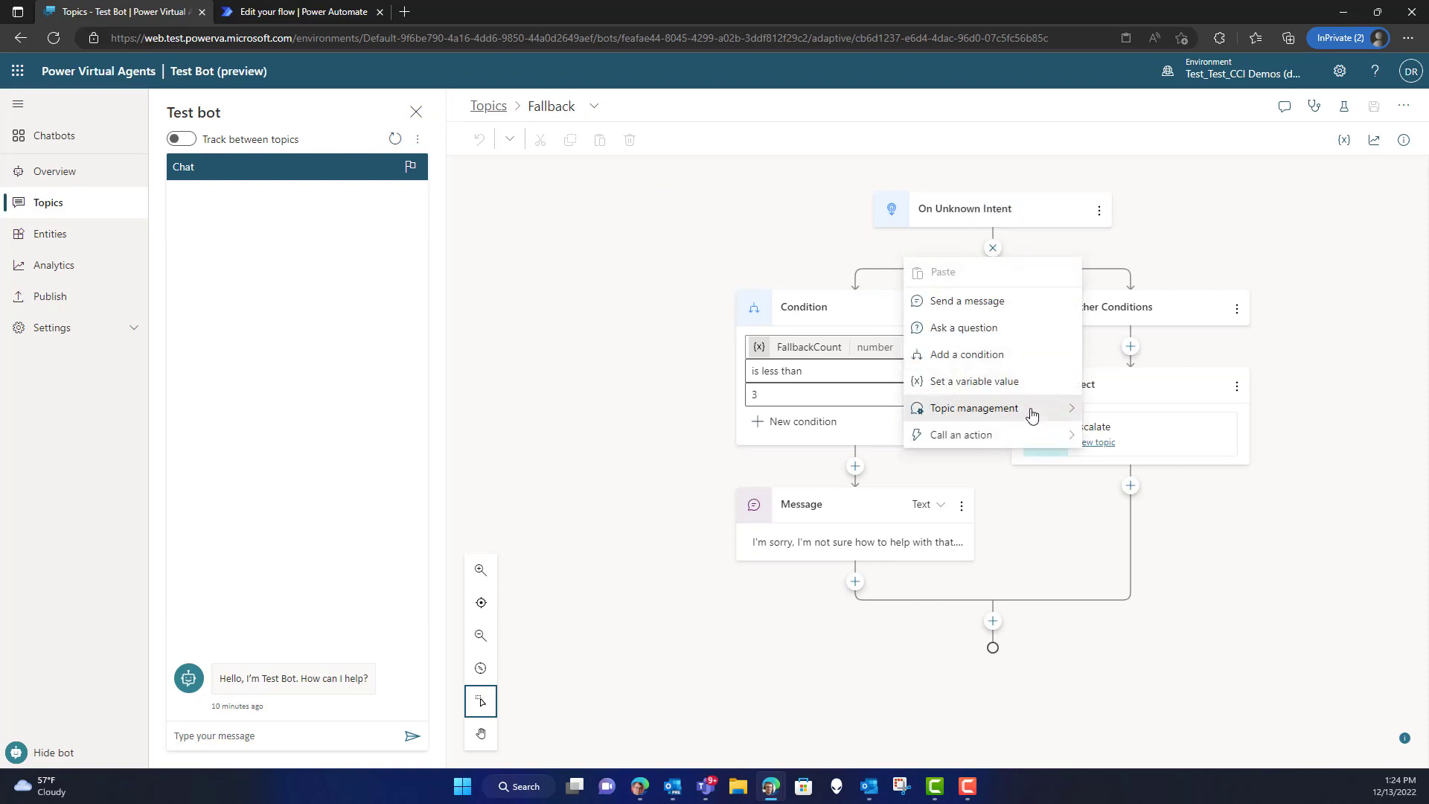
pyautogui.moveTo(1030, 412)
pyautogui.moveTo(1122, 415)
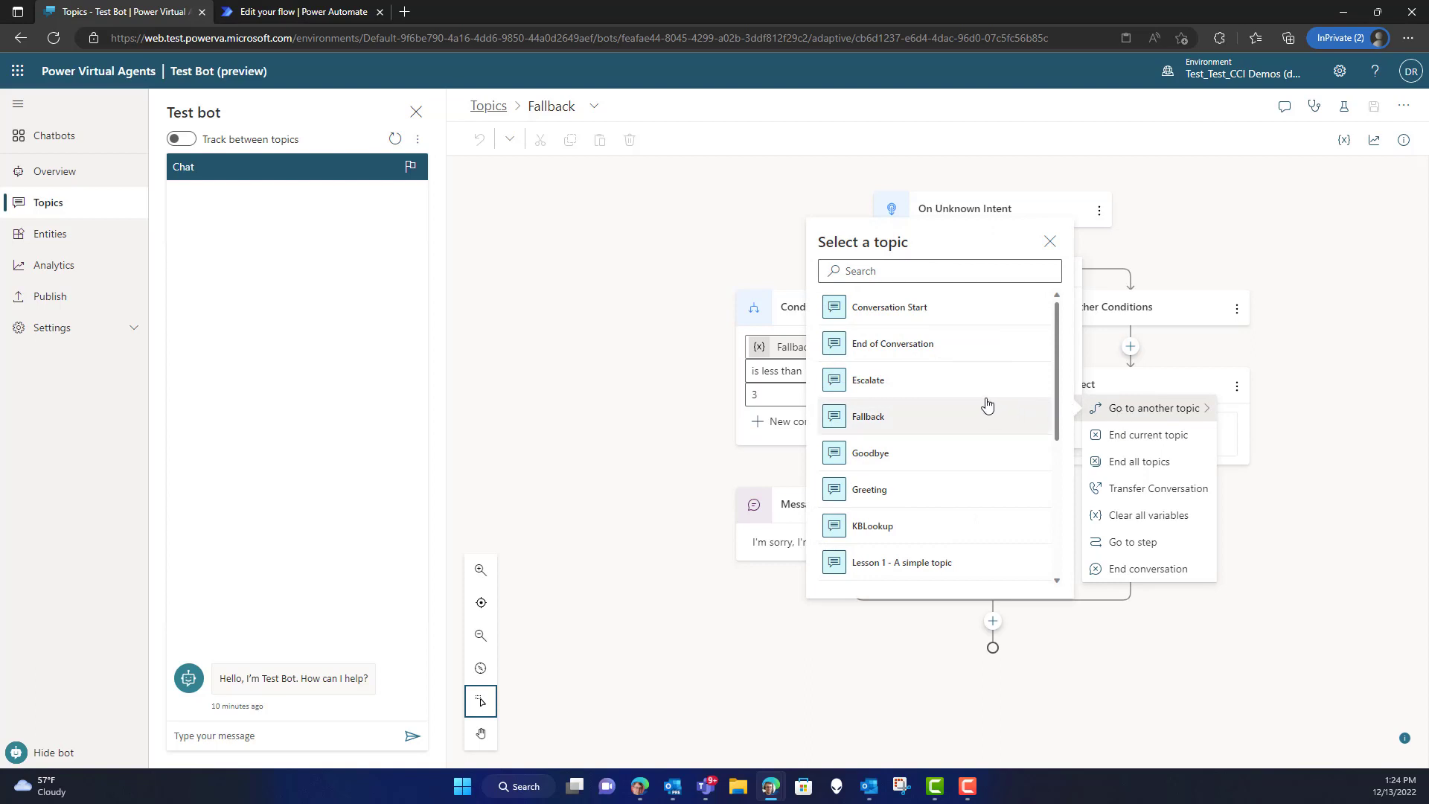
pyautogui.click(917, 534)
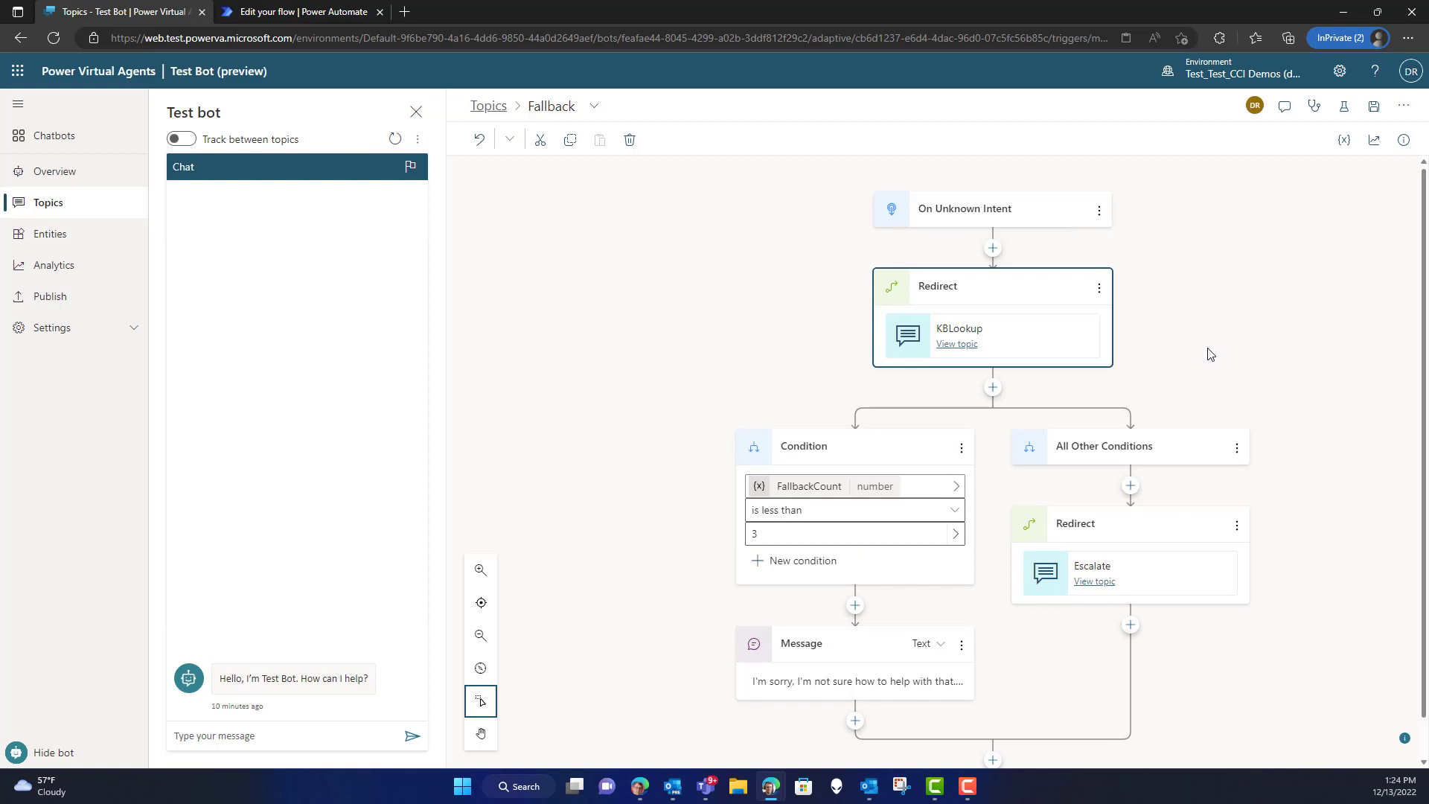
pyautogui.click(1374, 106)
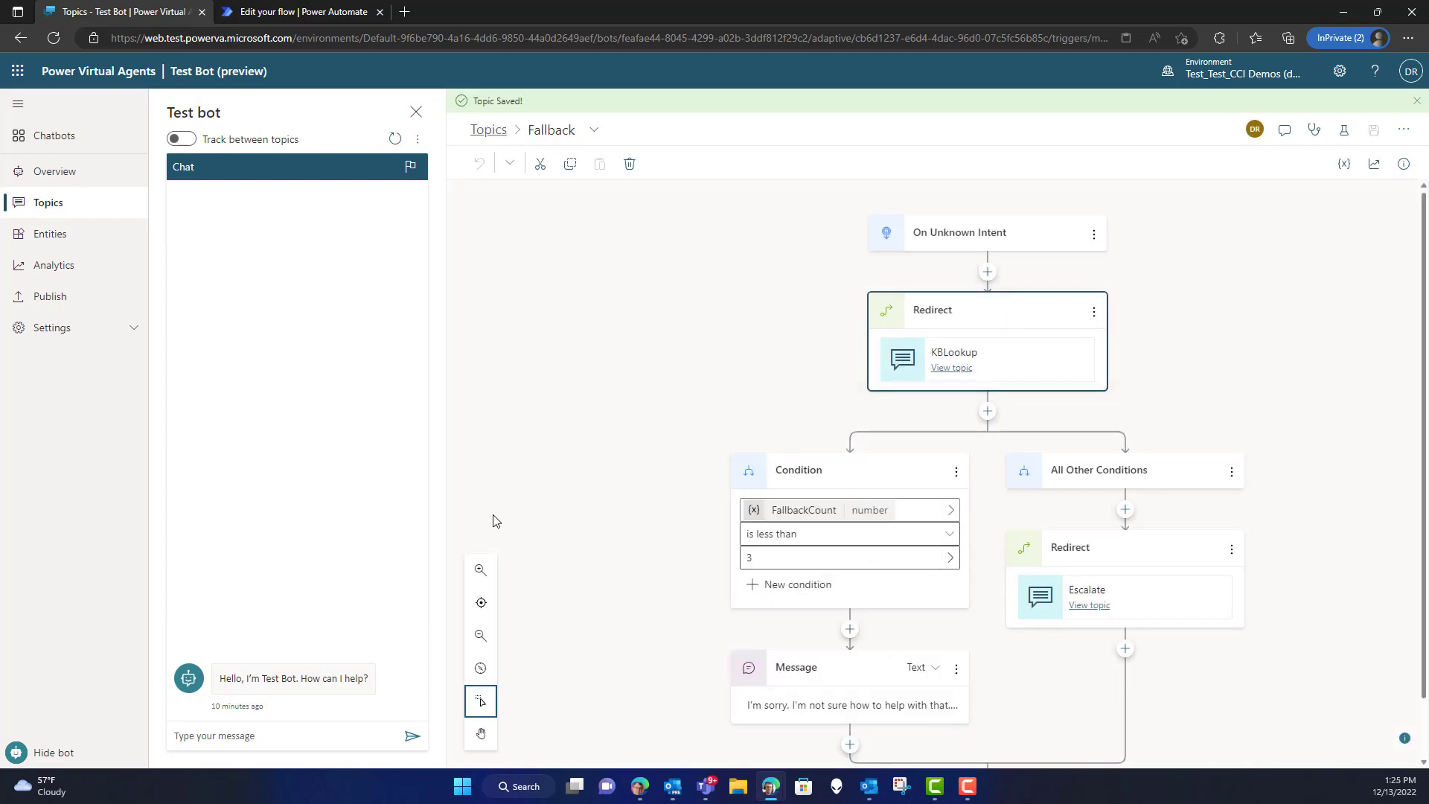
# Send the test bot the question 'What is your name?'.
pyautogui.click(289, 736)
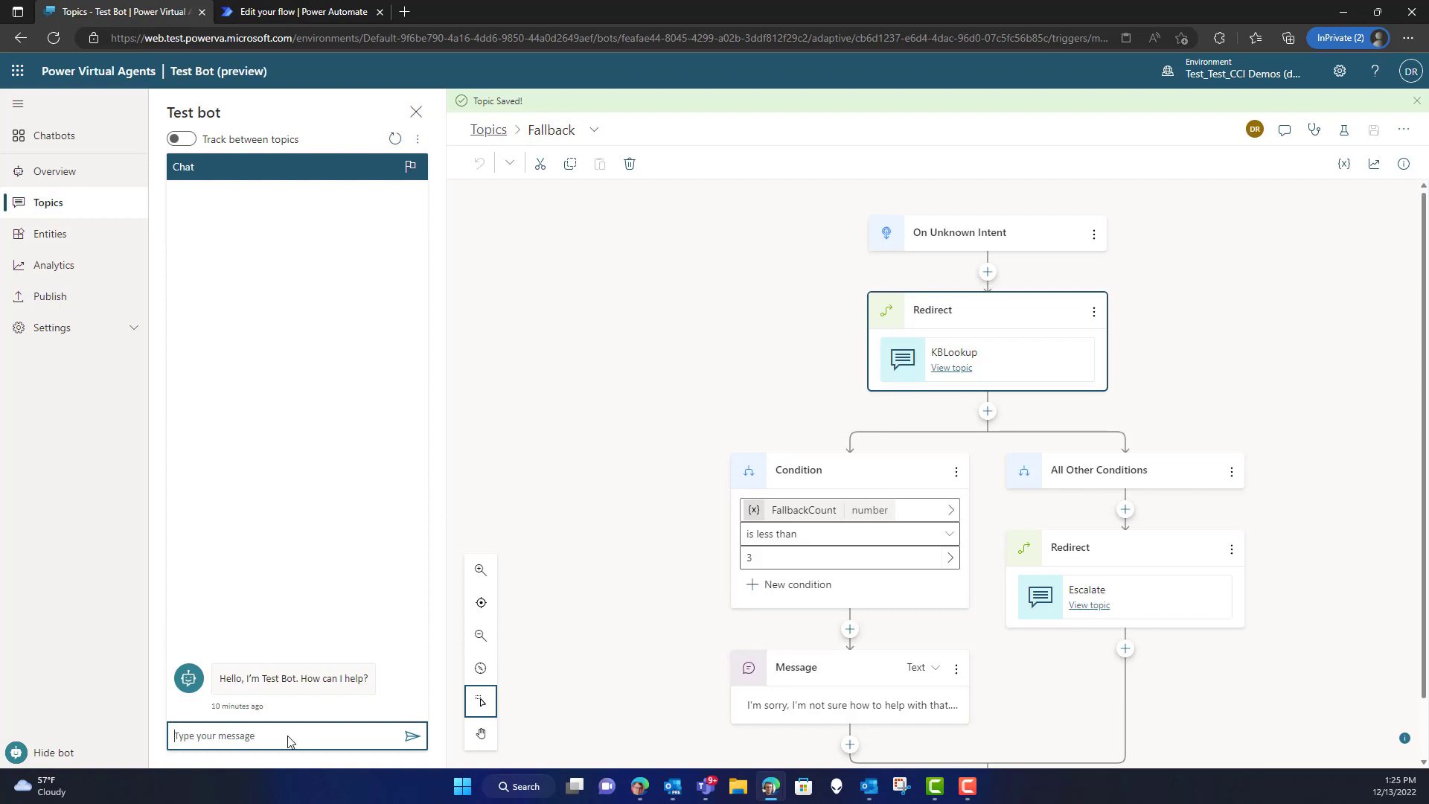
pyautogui.write('What')
pyautogui.press('Return')
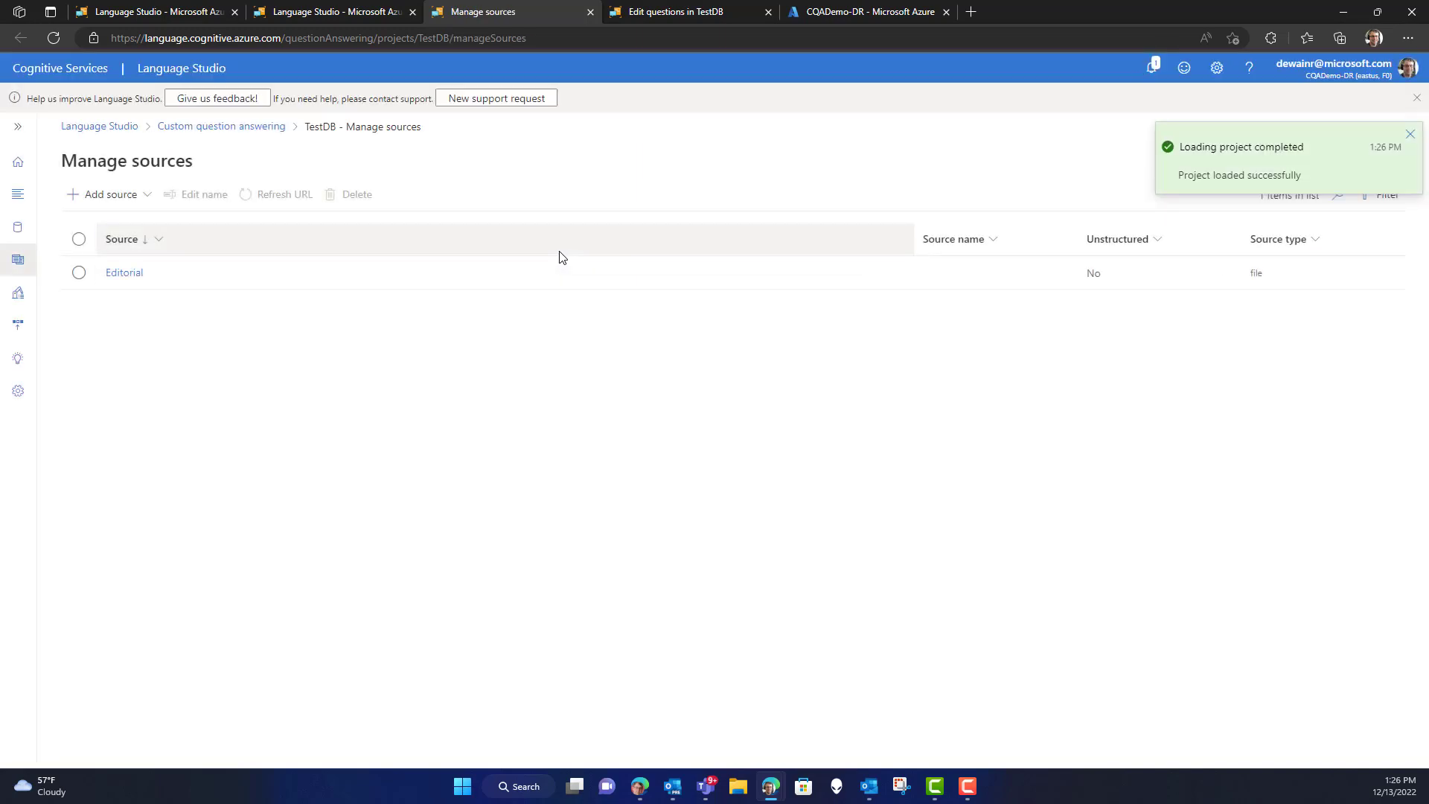
# Review the Editorial question pairs in TestDB, then redeploy the TestDB knowledge base.
pyautogui.click(134, 273)
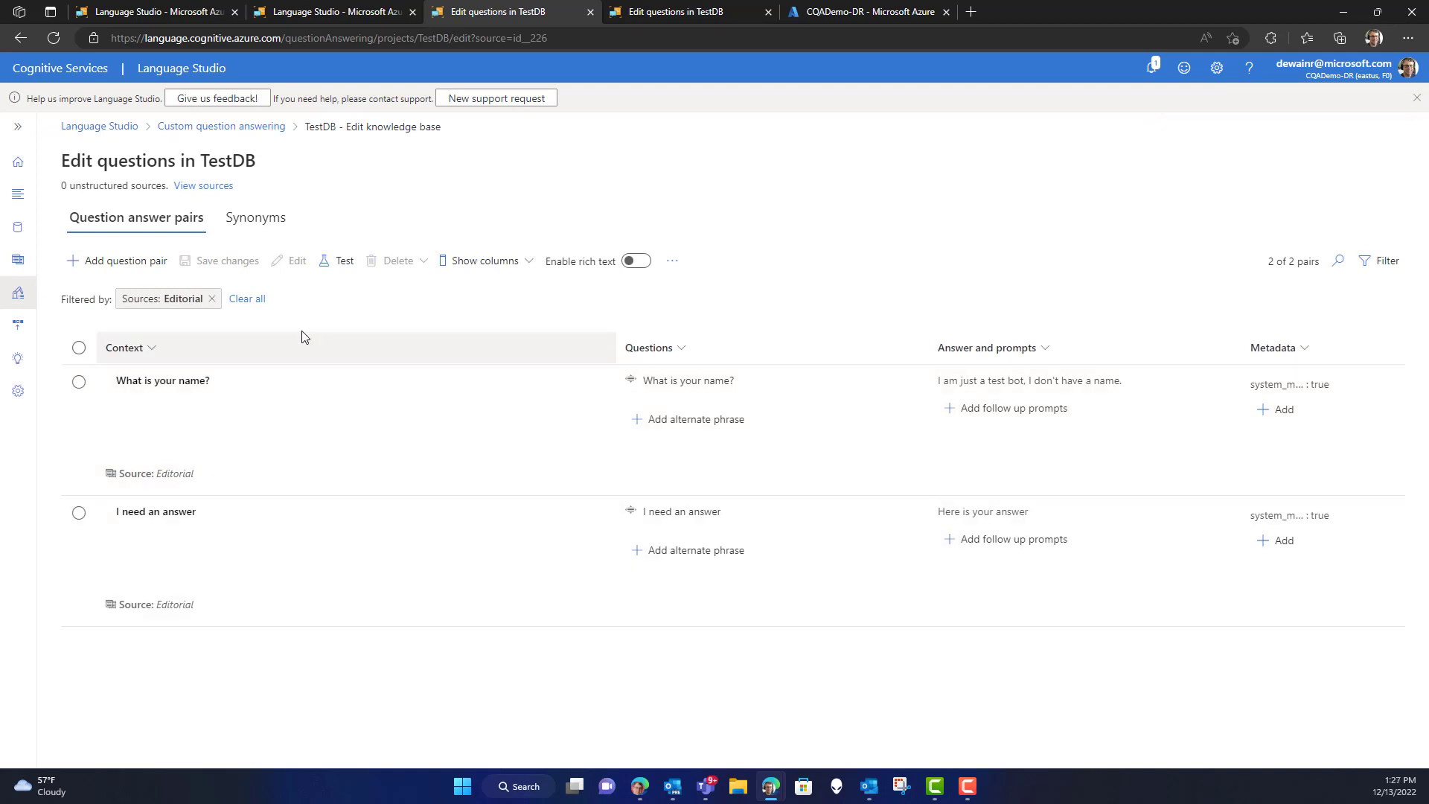
pyautogui.click(18, 324)
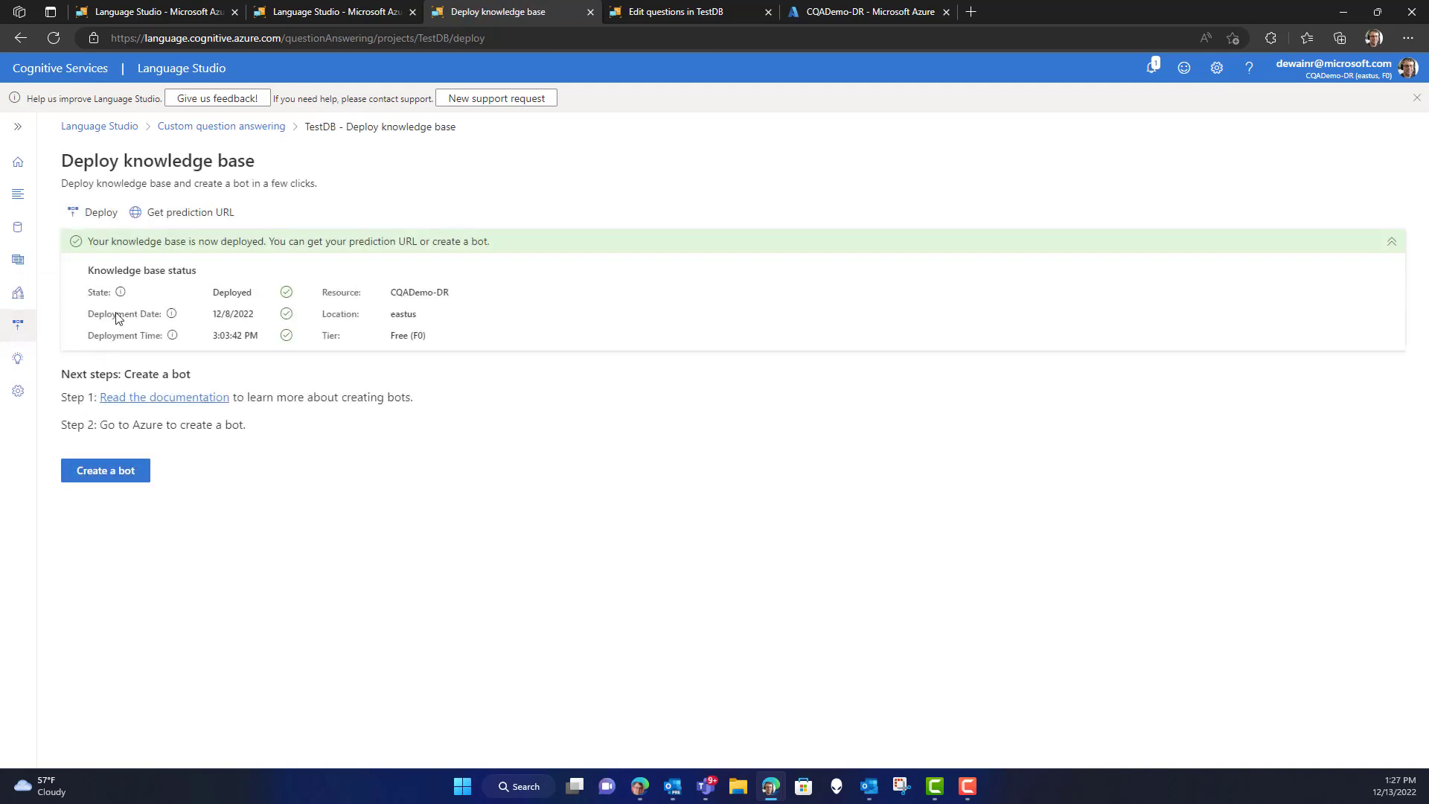
pyautogui.click(95, 216)
pyautogui.click(811, 451)
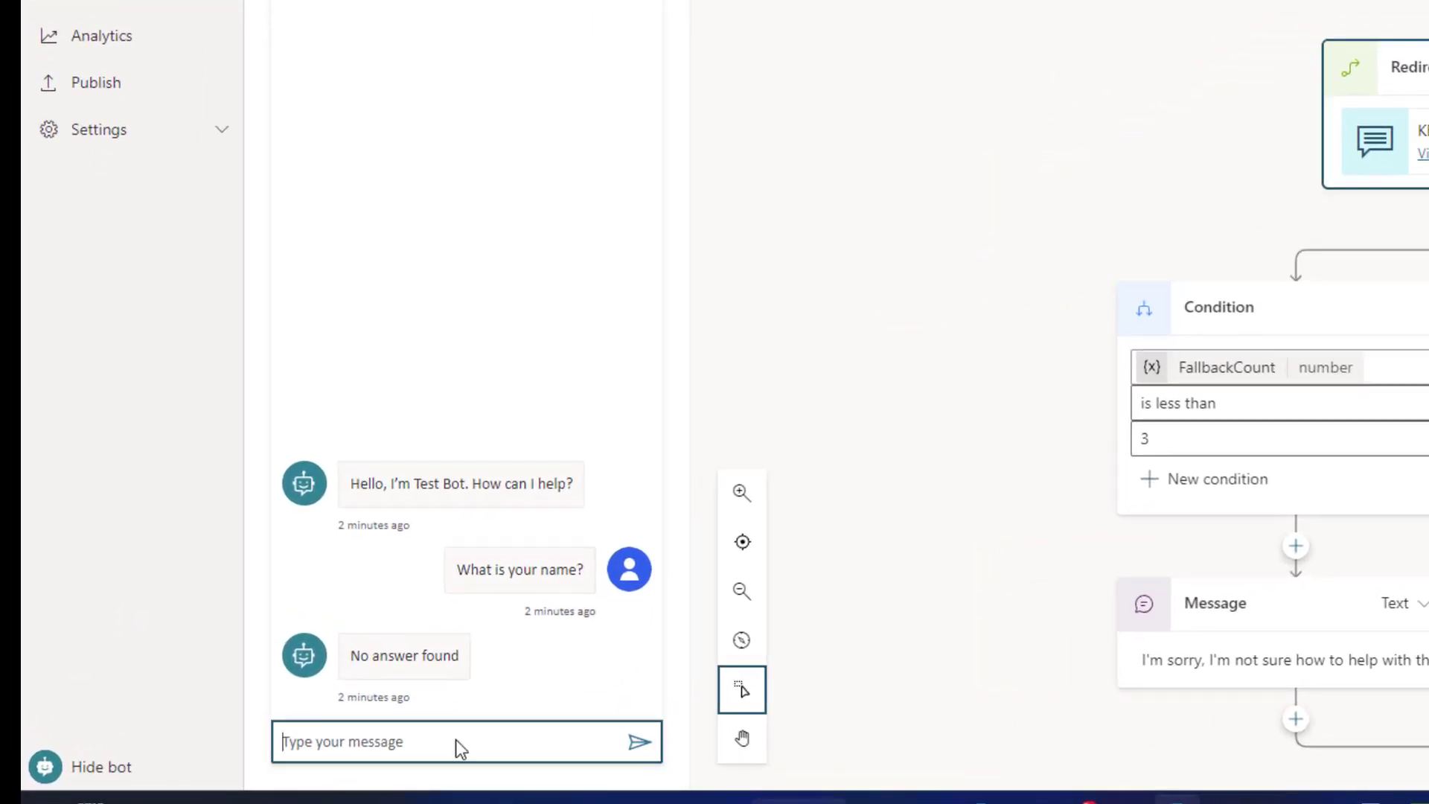
# Ask the test bot "What is your name?" again after the redeploy.
pyautogui.write('What')
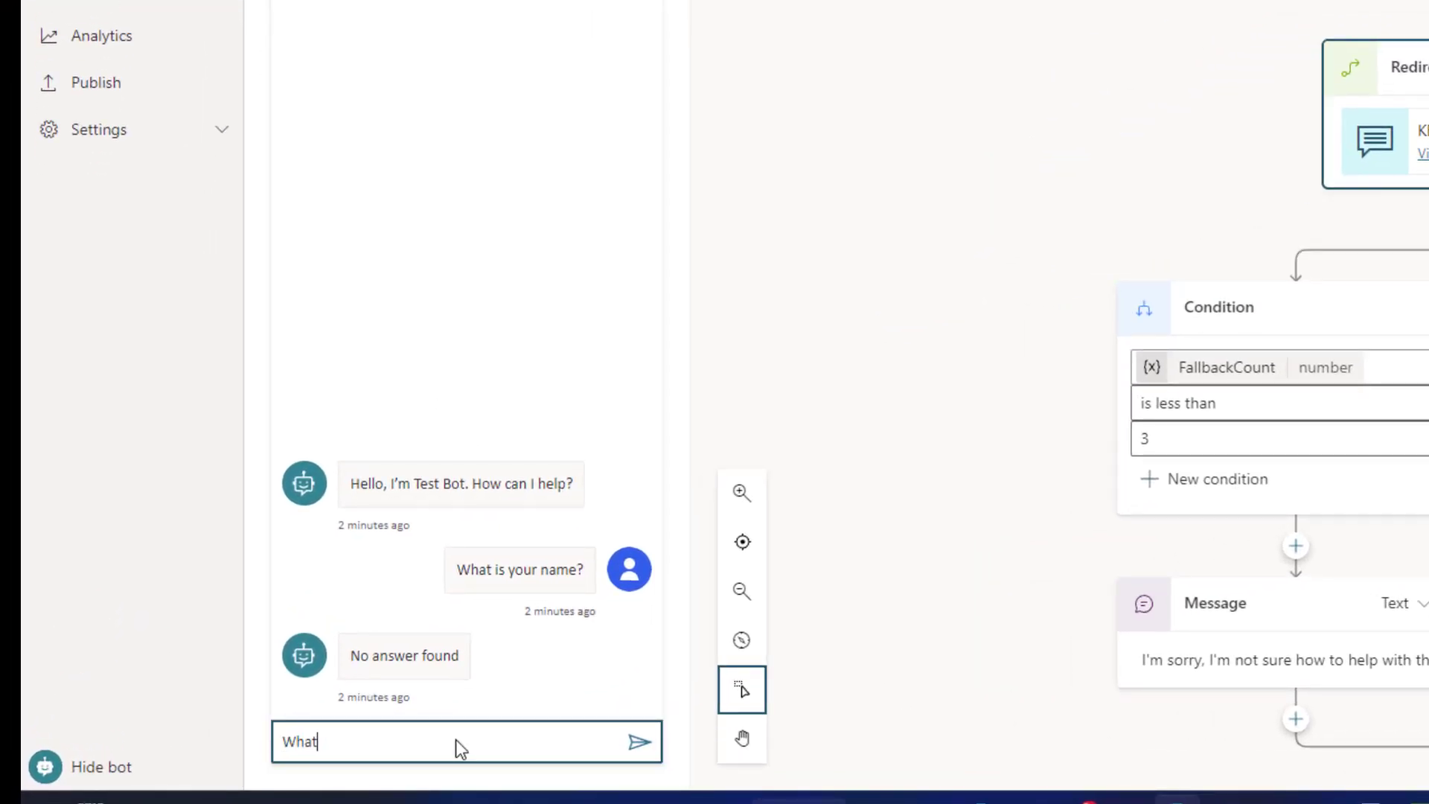
pyautogui.write(' is your name?')
pyautogui.press('Return')
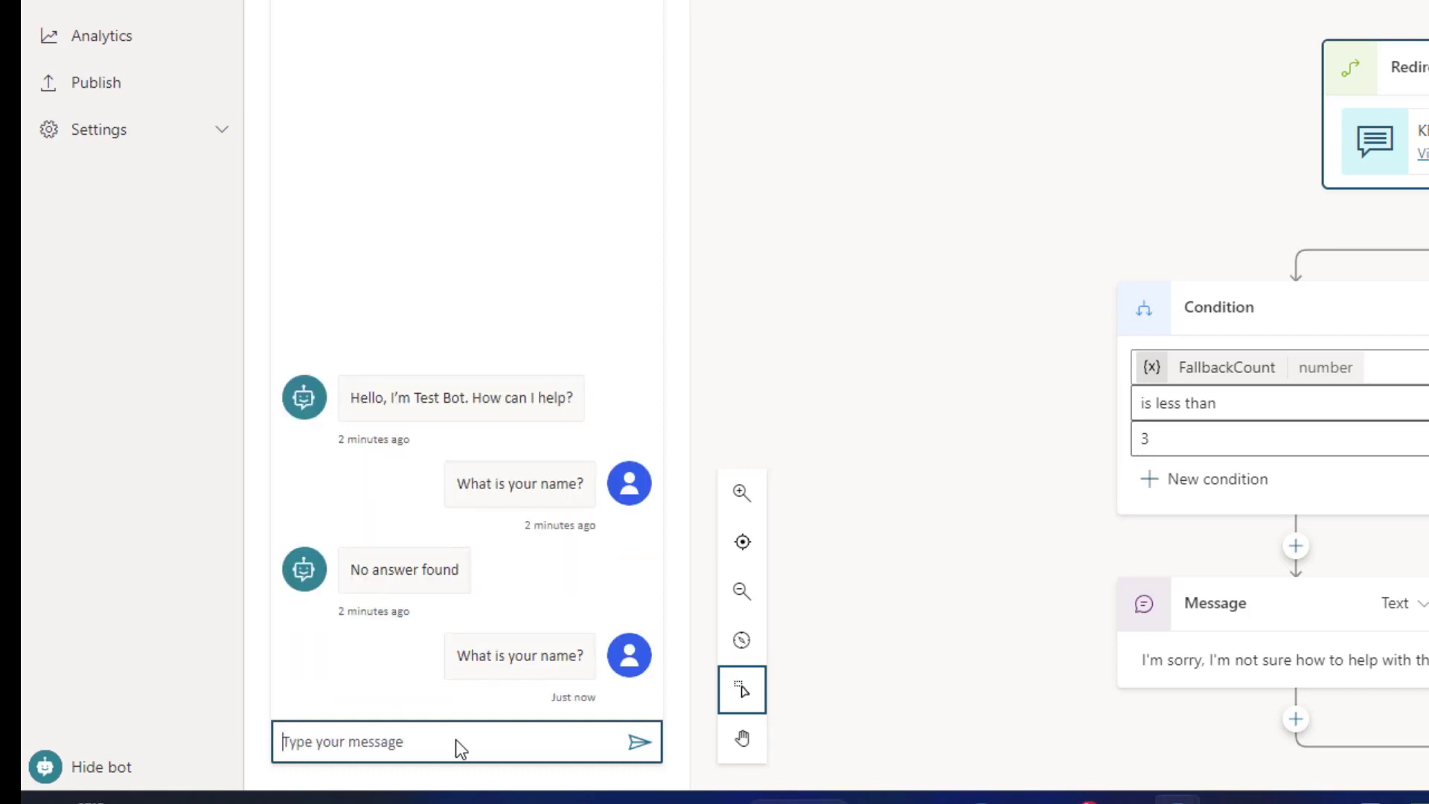